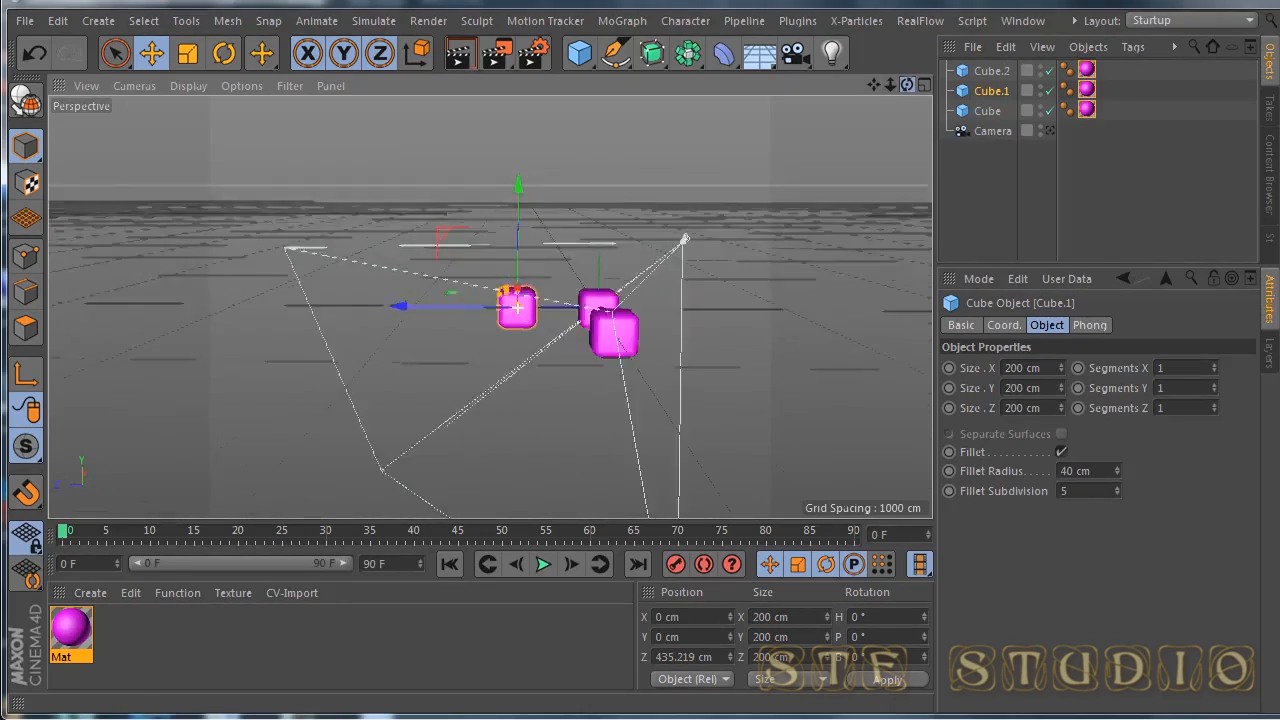
pyautogui.click(794, 62)
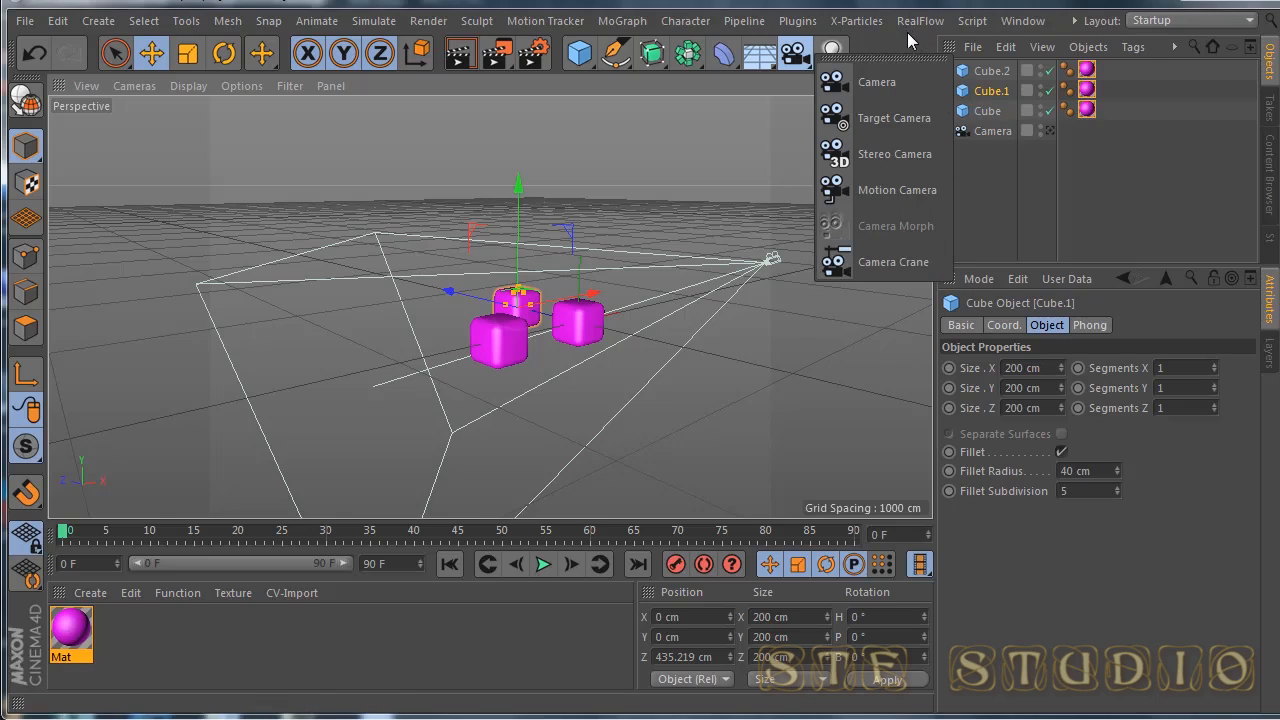
pyautogui.click(1002, 205)
pyautogui.moveTo(907, 85); pyautogui.dragTo(1255, 116)
pyautogui.scroll(3, 562, 292)
pyautogui.scroll(2, 562, 292)
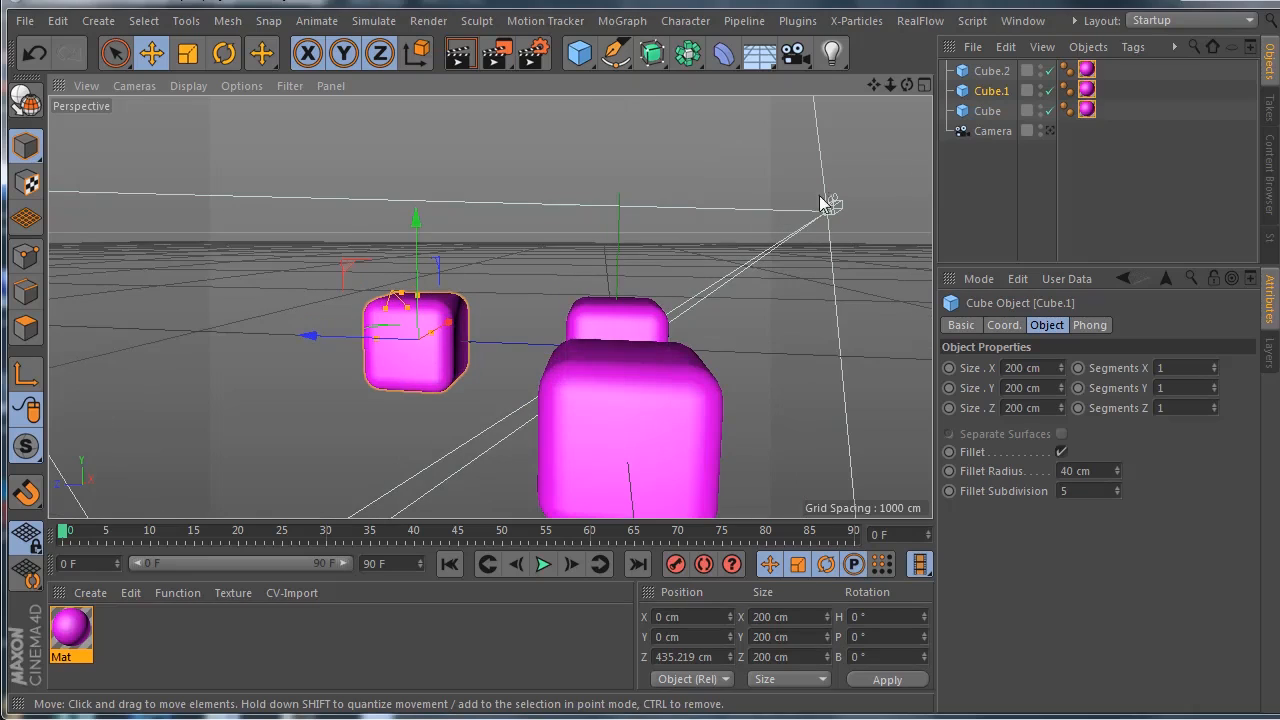
# Look through the existing camera and raise Cube.1 to about 47 cm on the Y axis
pyautogui.click(1049, 131)
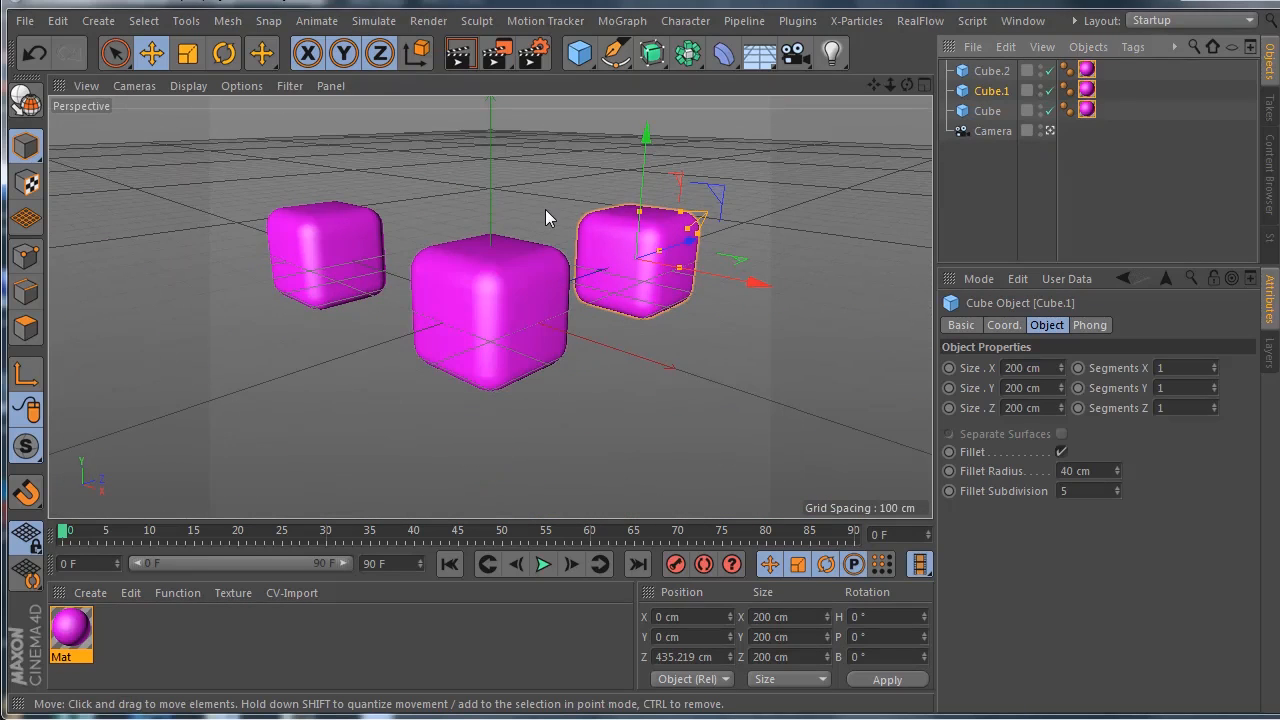
pyautogui.moveTo(649, 146); pyautogui.dragTo(649, 113)
pyautogui.moveTo(907, 86); pyautogui.dragTo(832, 128)
pyautogui.moveTo(650, 143)
pyautogui.mouseDown()
pyautogui.moveTo(652, 108)
pyautogui.moveTo(655, 122)
pyautogui.mouseUp()
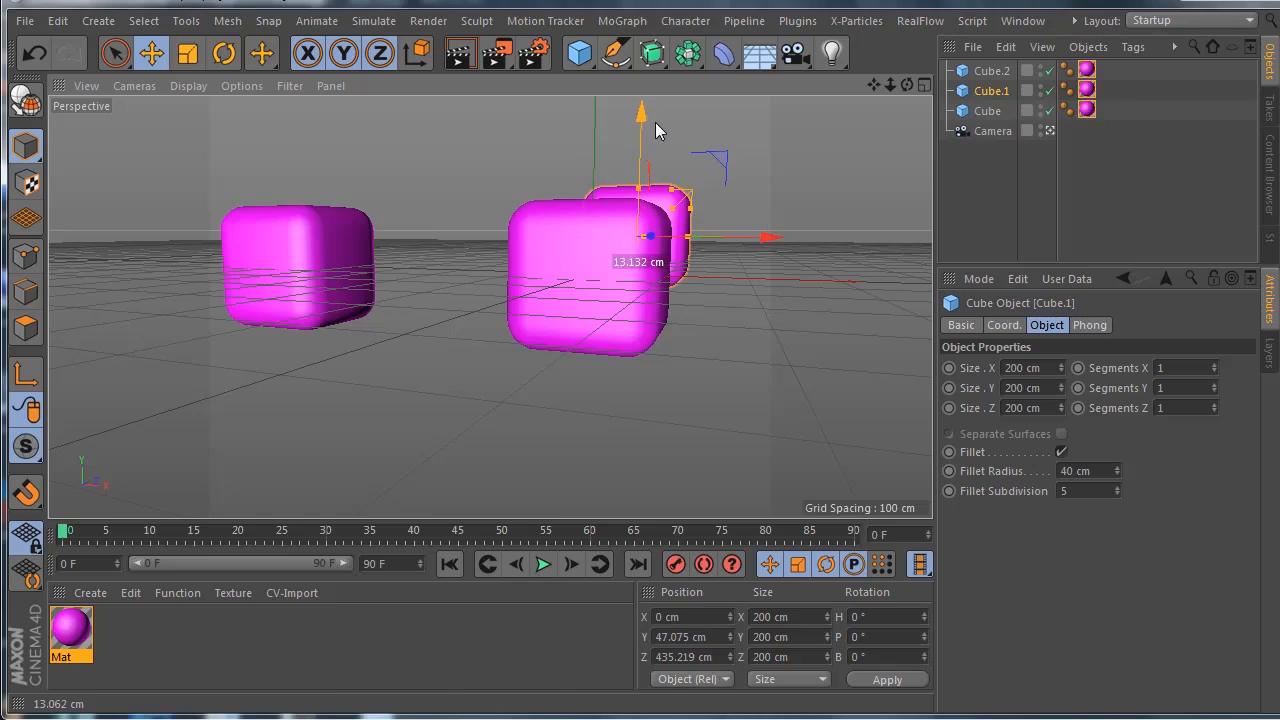
pyautogui.moveTo(907, 86); pyautogui.dragTo(840, 115)
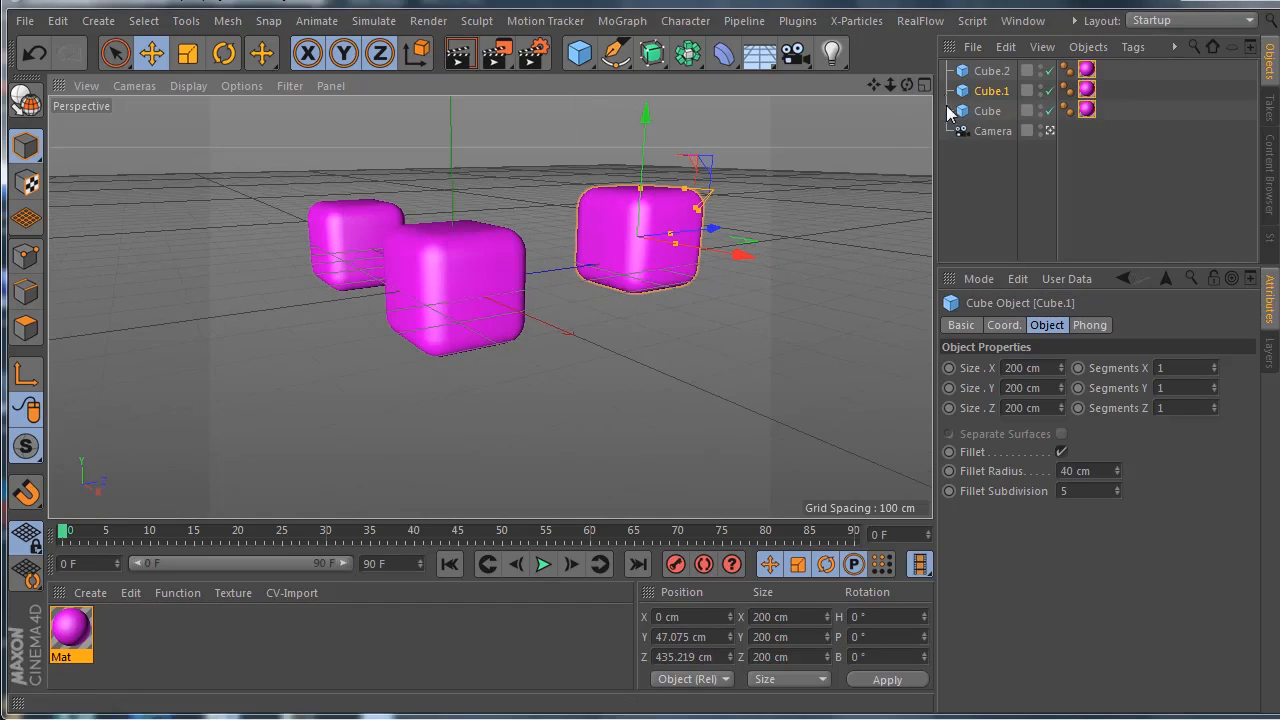
pyautogui.moveTo(905, 88); pyautogui.dragTo(781, 187)
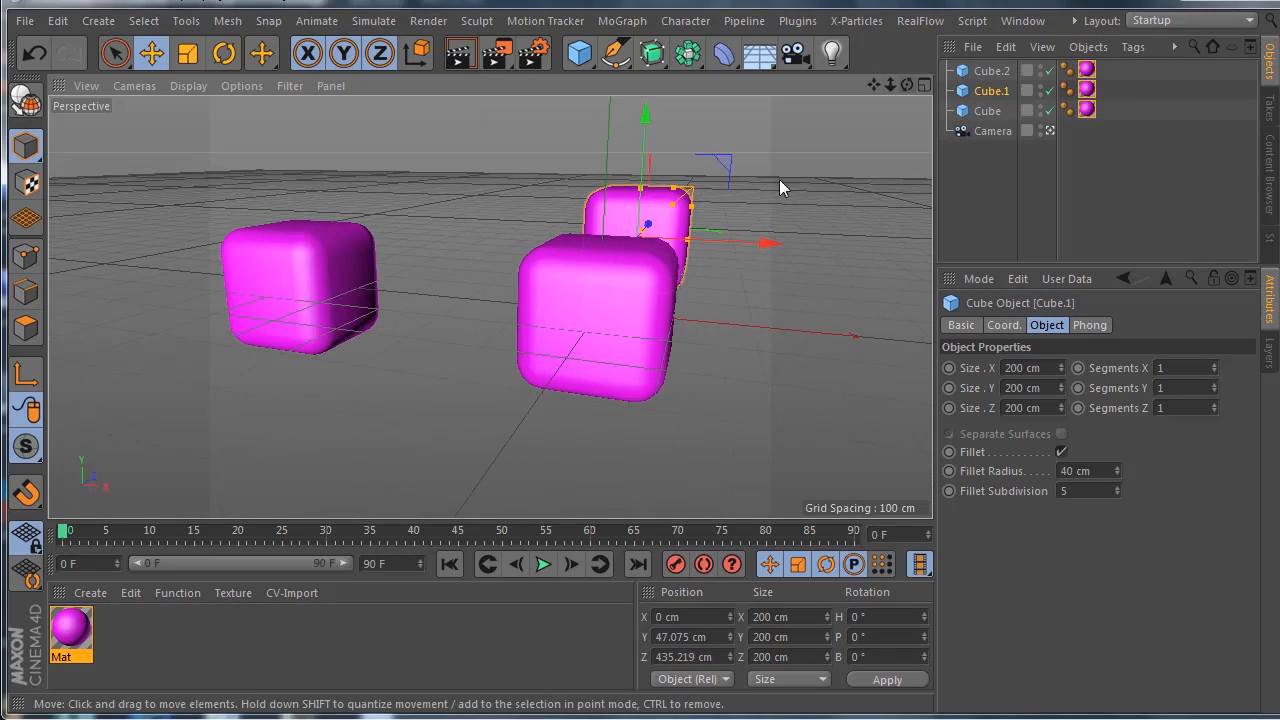
# Move the object named Cube to about X -46, Y 64 and Z 1.5 cm
pyautogui.click(985, 111)
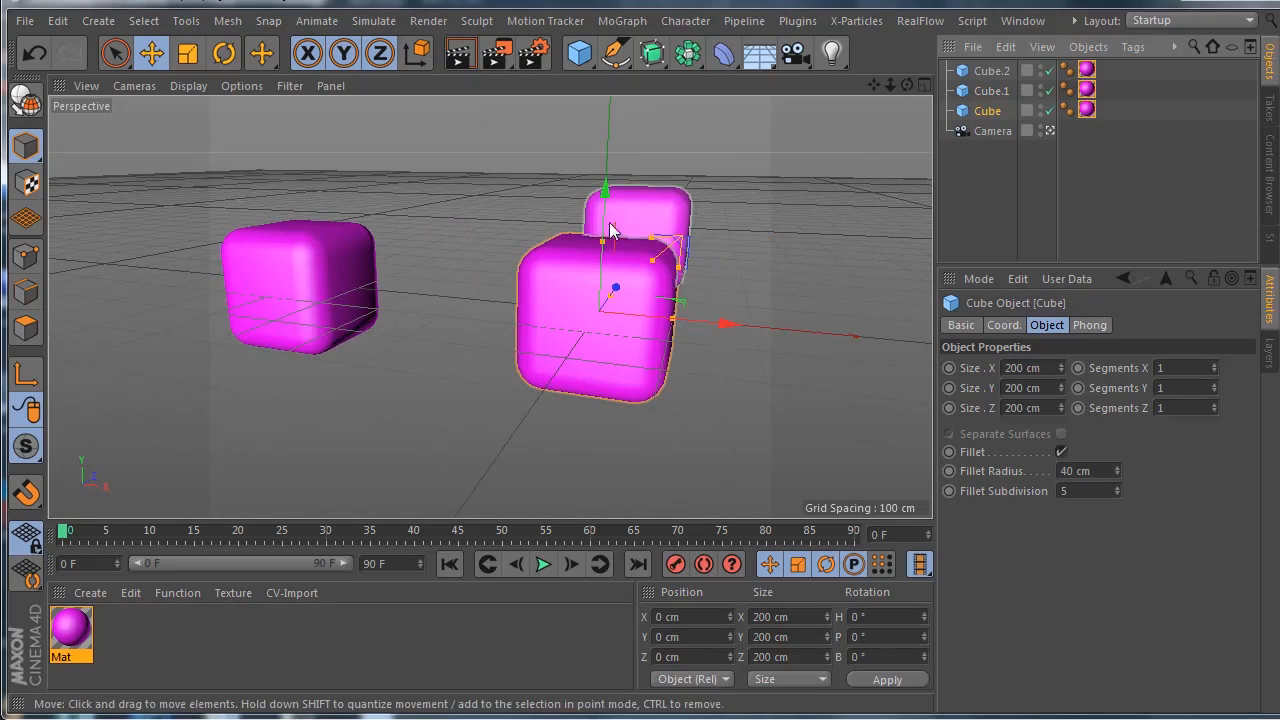
pyautogui.moveTo(609, 222); pyautogui.dragTo(564, 152)
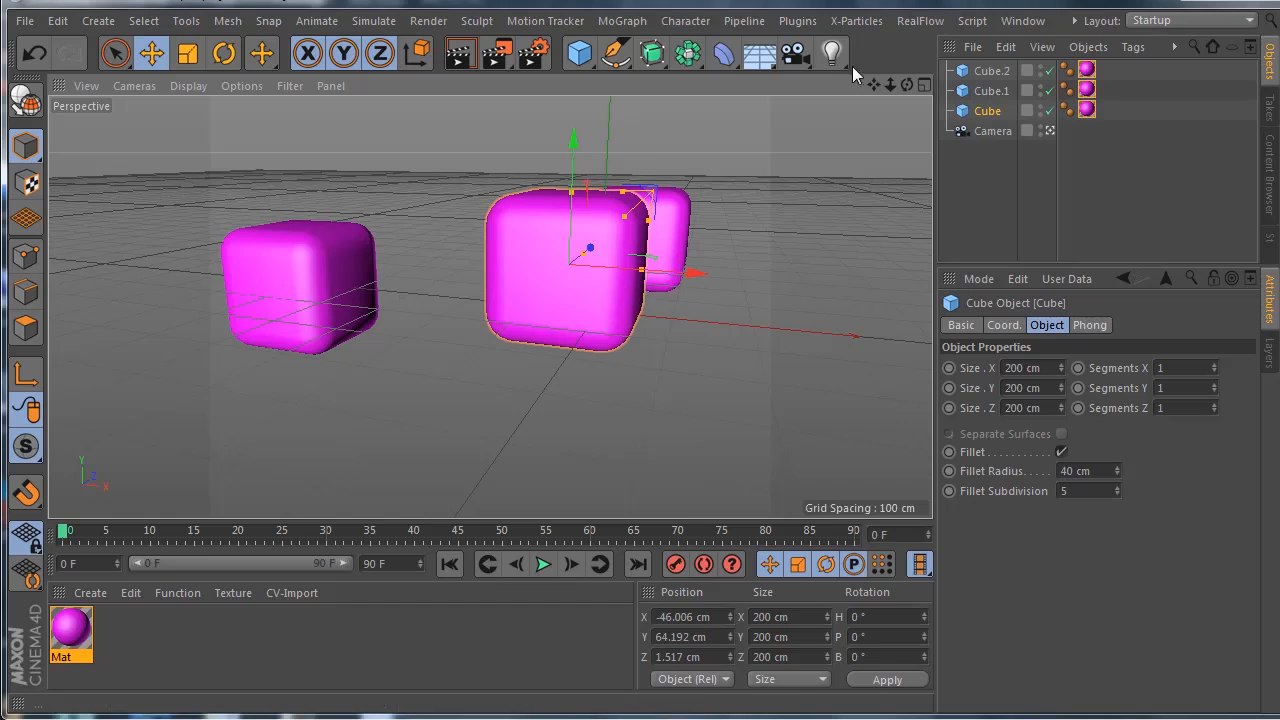
pyautogui.moveTo(912, 80)
pyautogui.mouseDown()
pyautogui.moveTo(880, 92)
pyautogui.moveTo(935, 88)
pyautogui.moveTo(912, 80)
pyautogui.mouseUp()
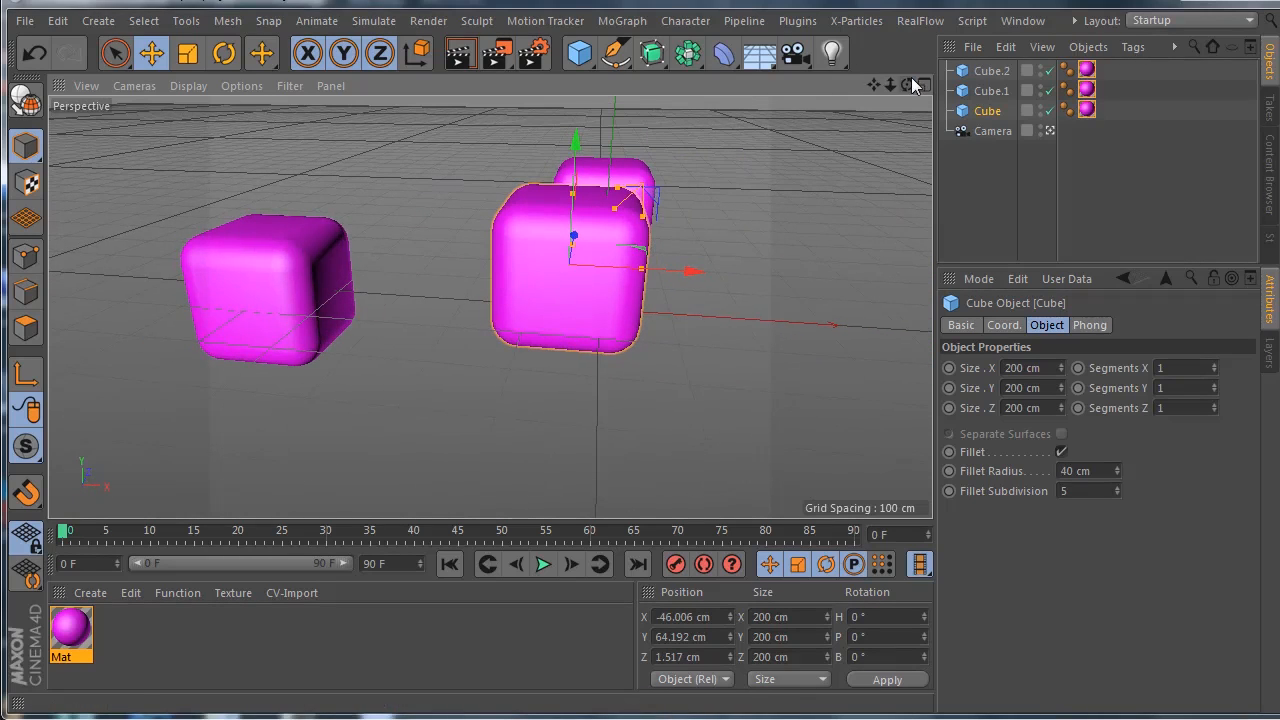
# Raise Cube.2 to about 97 cm on the Y axis
pyautogui.click(992, 71)
pyautogui.moveTo(280, 205); pyautogui.dragTo(243, 106)
pyautogui.moveTo(912, 87); pyautogui.dragTo(905, 149)
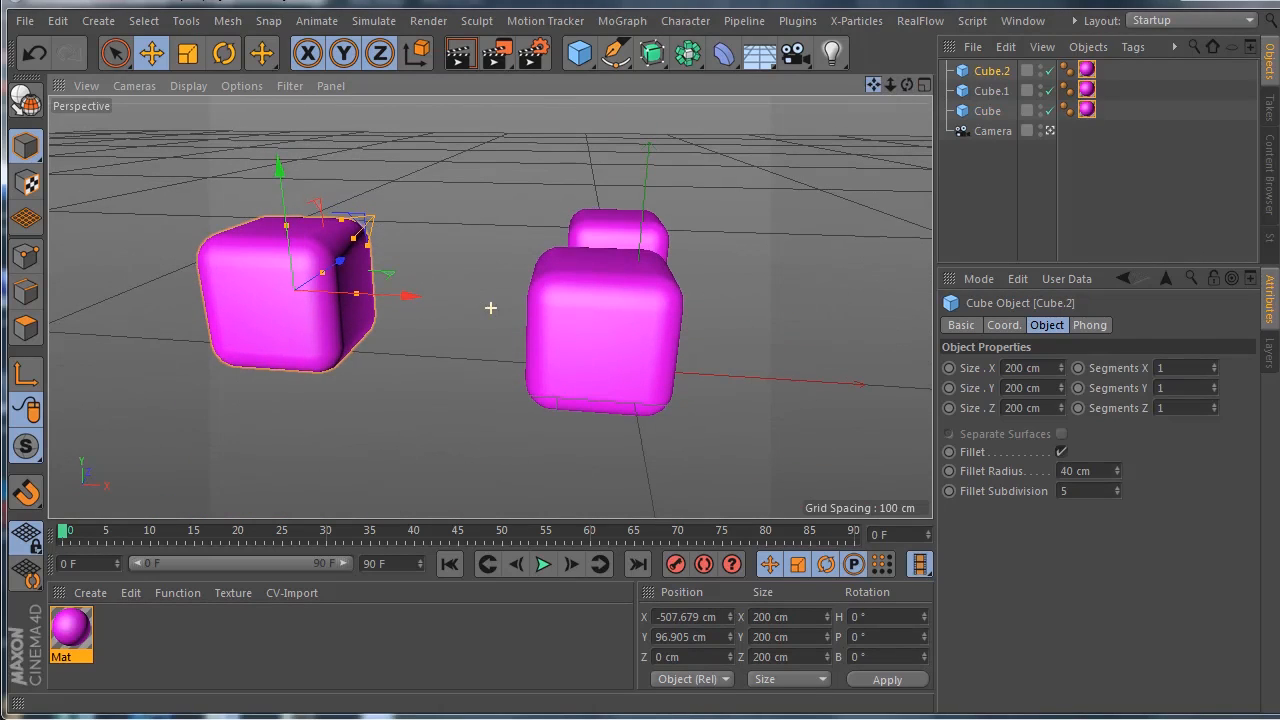
pyautogui.moveTo(910, 86)
pyautogui.mouseDown()
pyautogui.moveTo(860, 110)
pyautogui.moveTo(910, 86)
pyautogui.mouseUp()
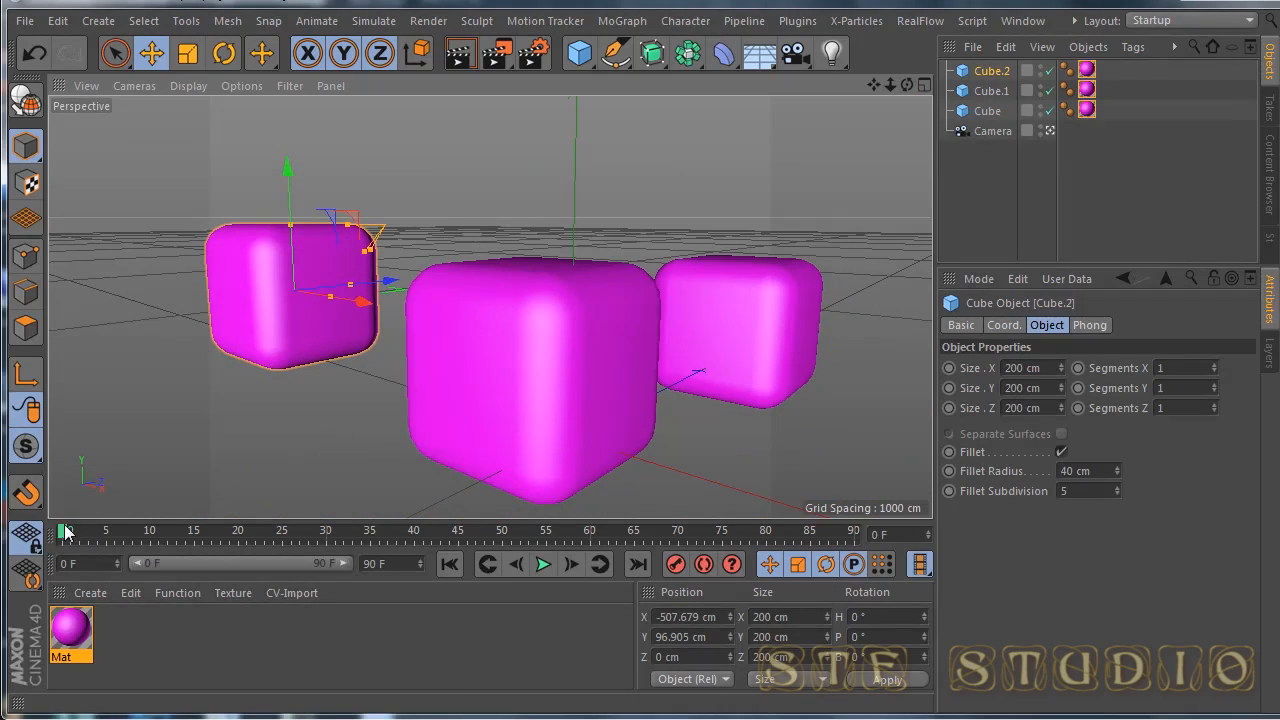
# Scrub the animation to frame 49, leave the camera view and examine the camera's placement relative to the three cubes
pyautogui.moveTo(65, 532); pyautogui.dragTo(290, 533)
pyautogui.moveTo(535, 537); pyautogui.dragTo(497, 533)
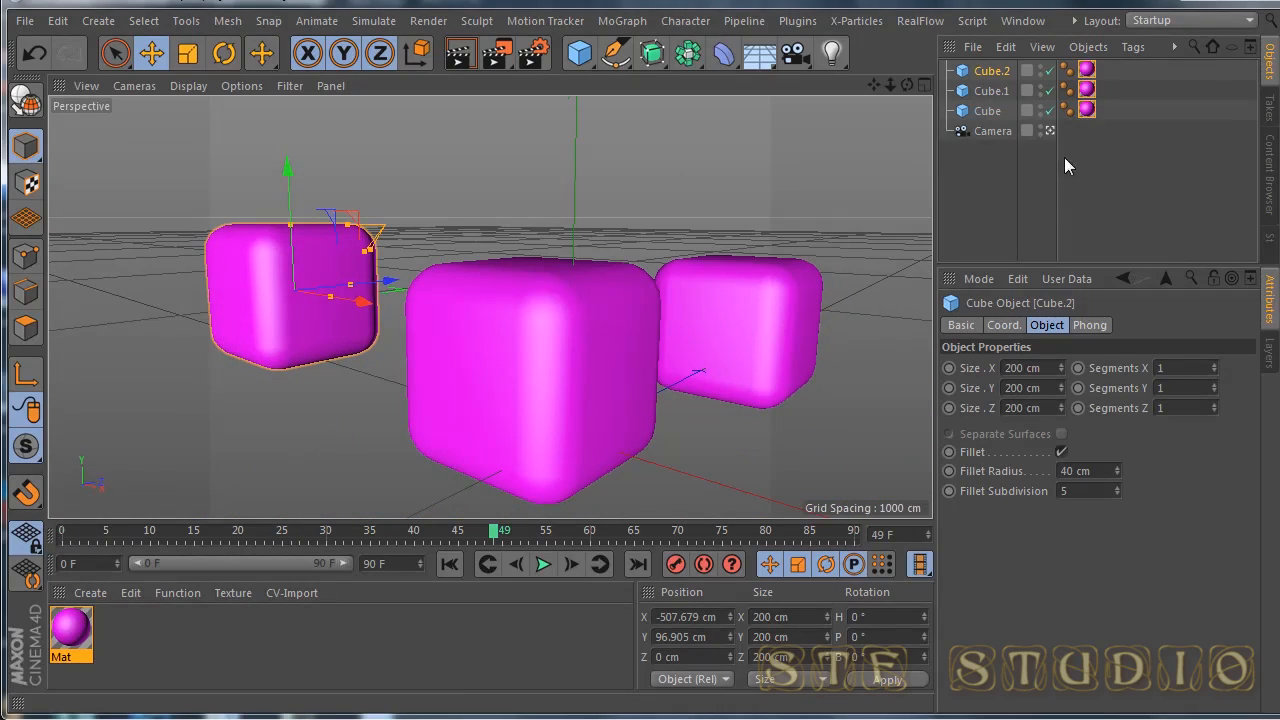
pyautogui.click(989, 131)
pyautogui.press('h')
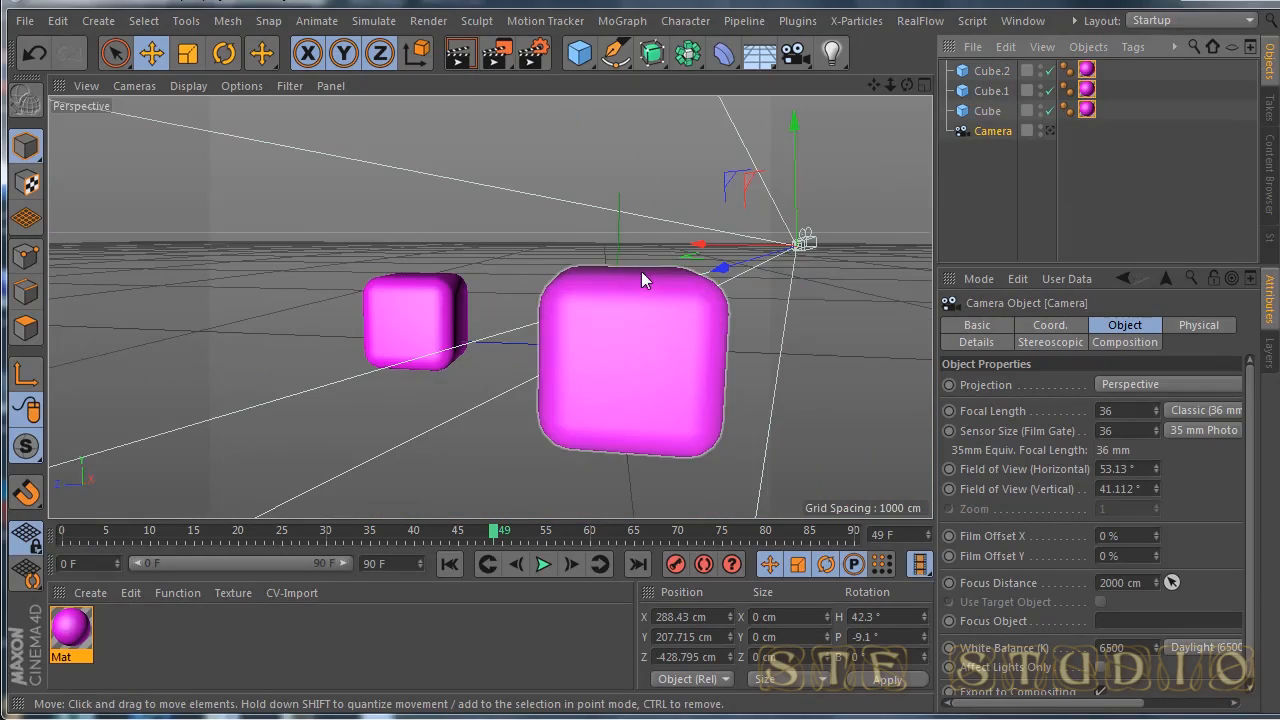
pyautogui.scroll(-6, 655, 273)
pyautogui.scroll(4, 914, 143)
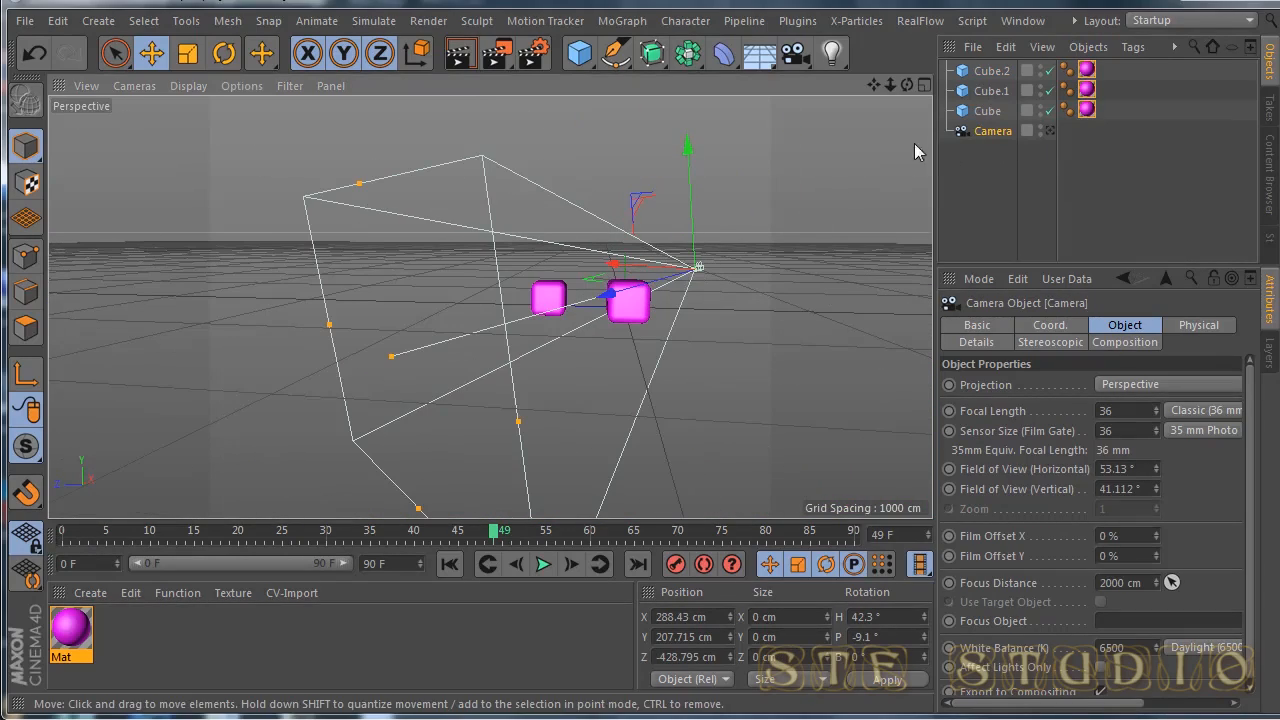
pyautogui.moveTo(907, 85)
pyautogui.mouseDown()
pyautogui.moveTo(895, 87)
pyautogui.moveTo(909, 83)
pyautogui.mouseUp()
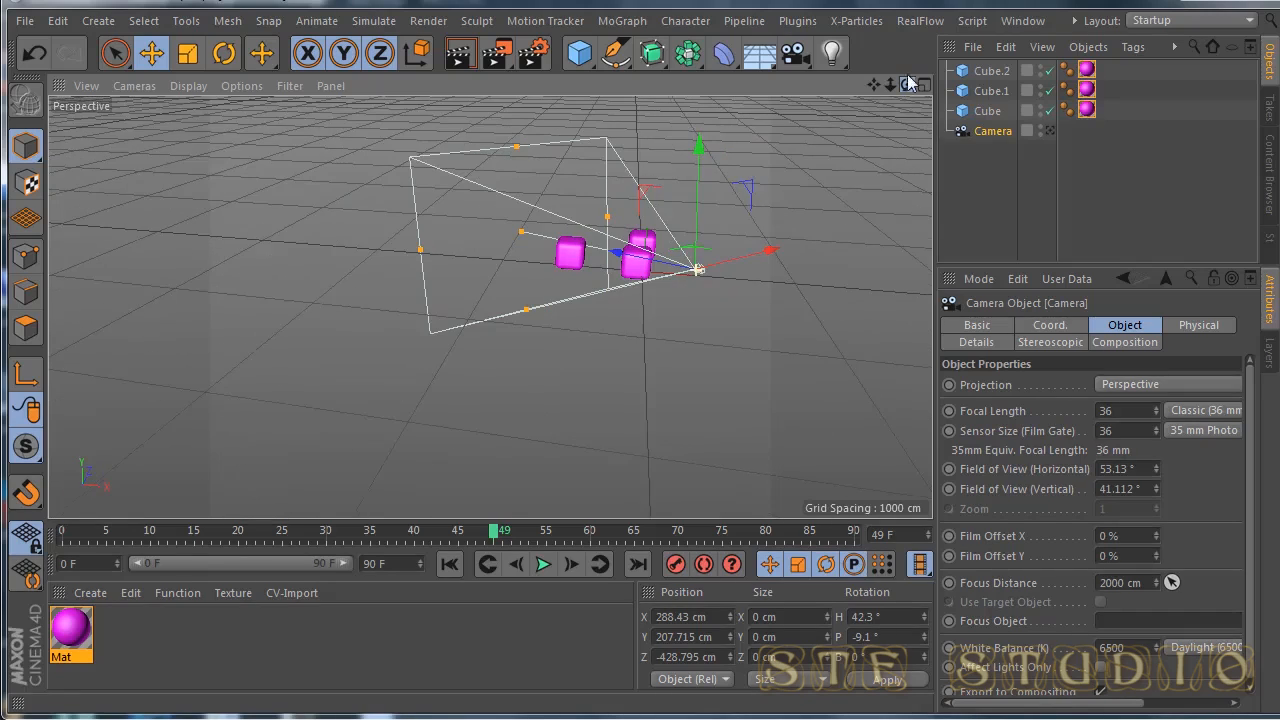
pyautogui.click(795, 53)
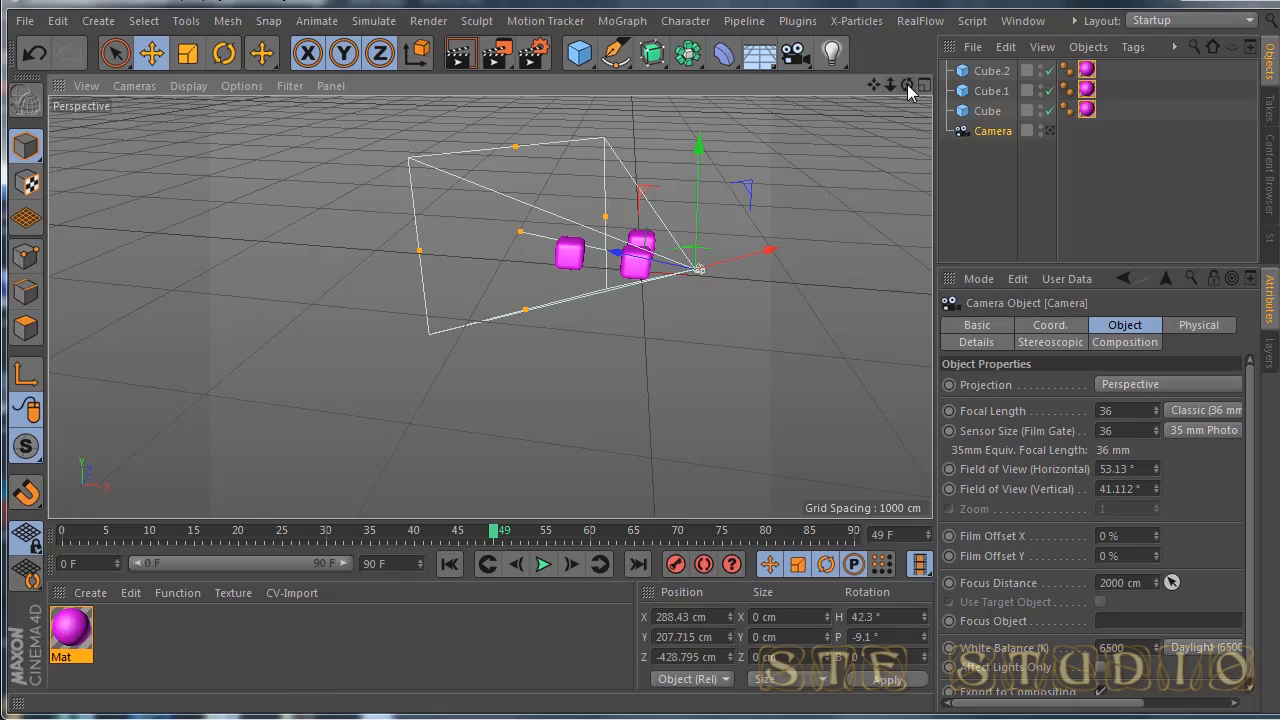
pyautogui.moveTo(907, 84); pyautogui.dragTo(752, 196)
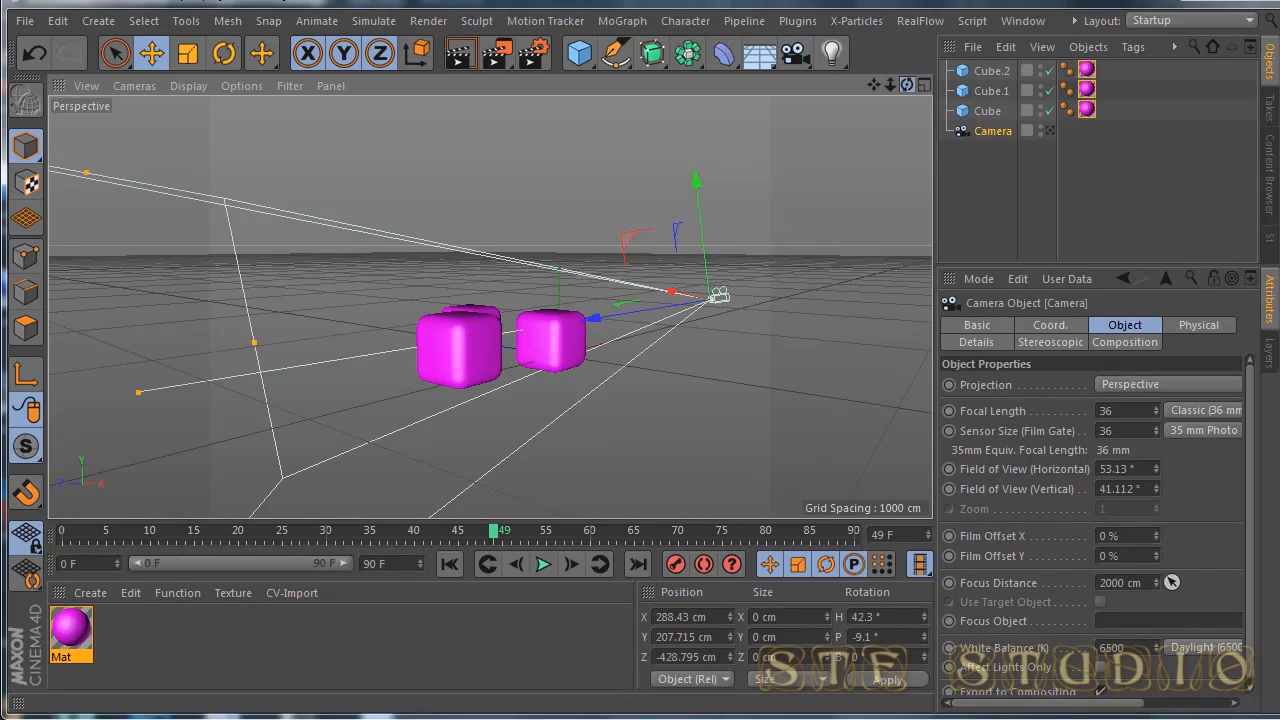
pyautogui.moveTo(907, 84); pyautogui.dragTo(706, 302)
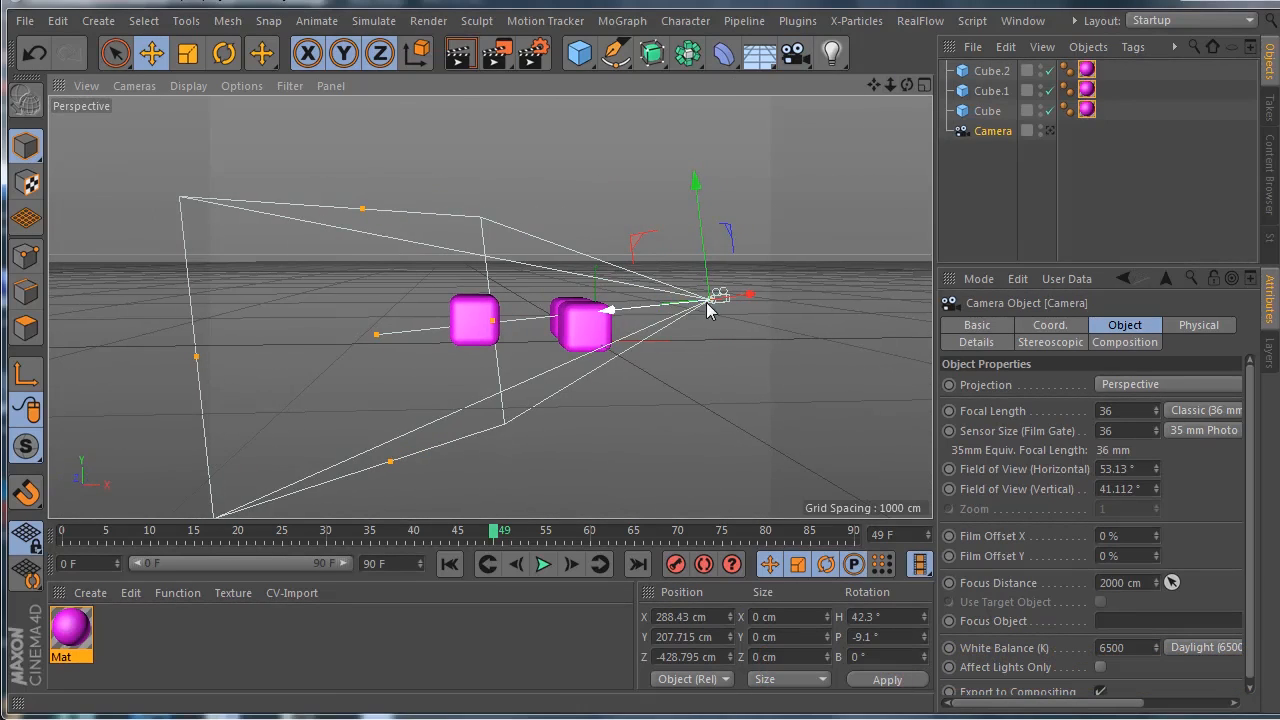
pyautogui.moveTo(907, 84); pyautogui.dragTo(870, 110)
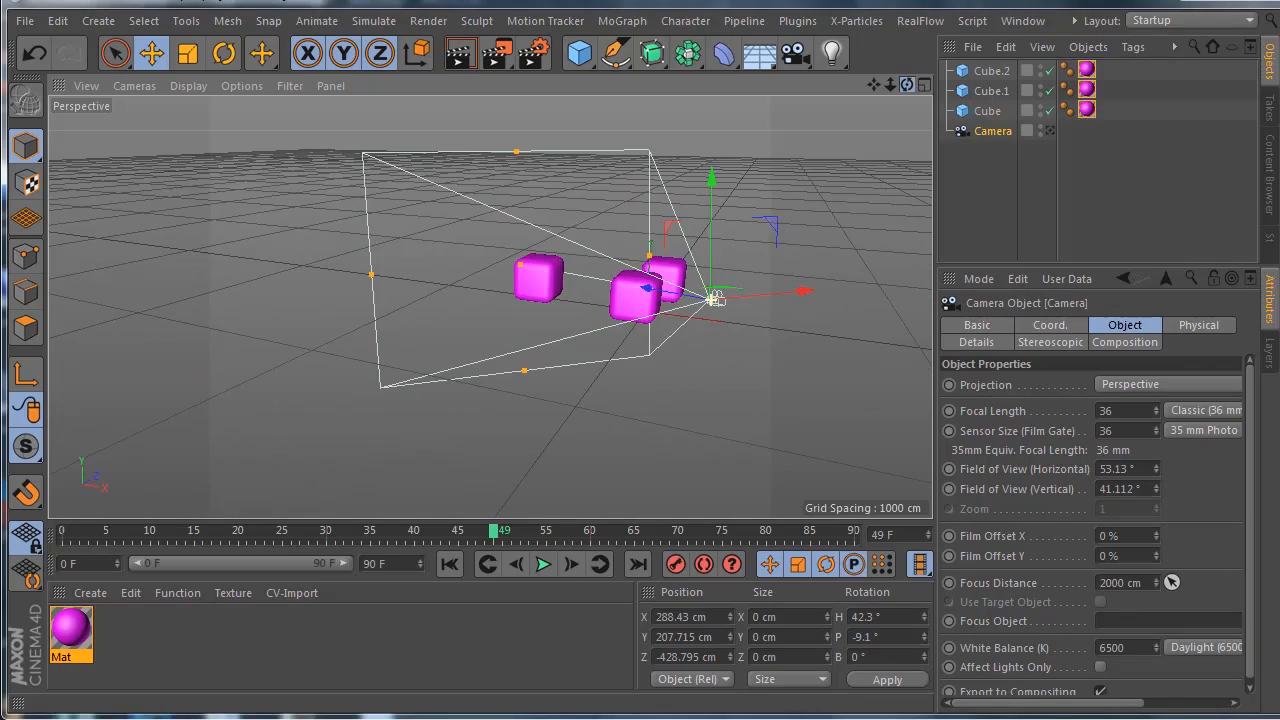
# Delete the existing camera and add a new standard Camera framing the three cubes
pyautogui.click(1000, 133)
pyautogui.press('Delete')
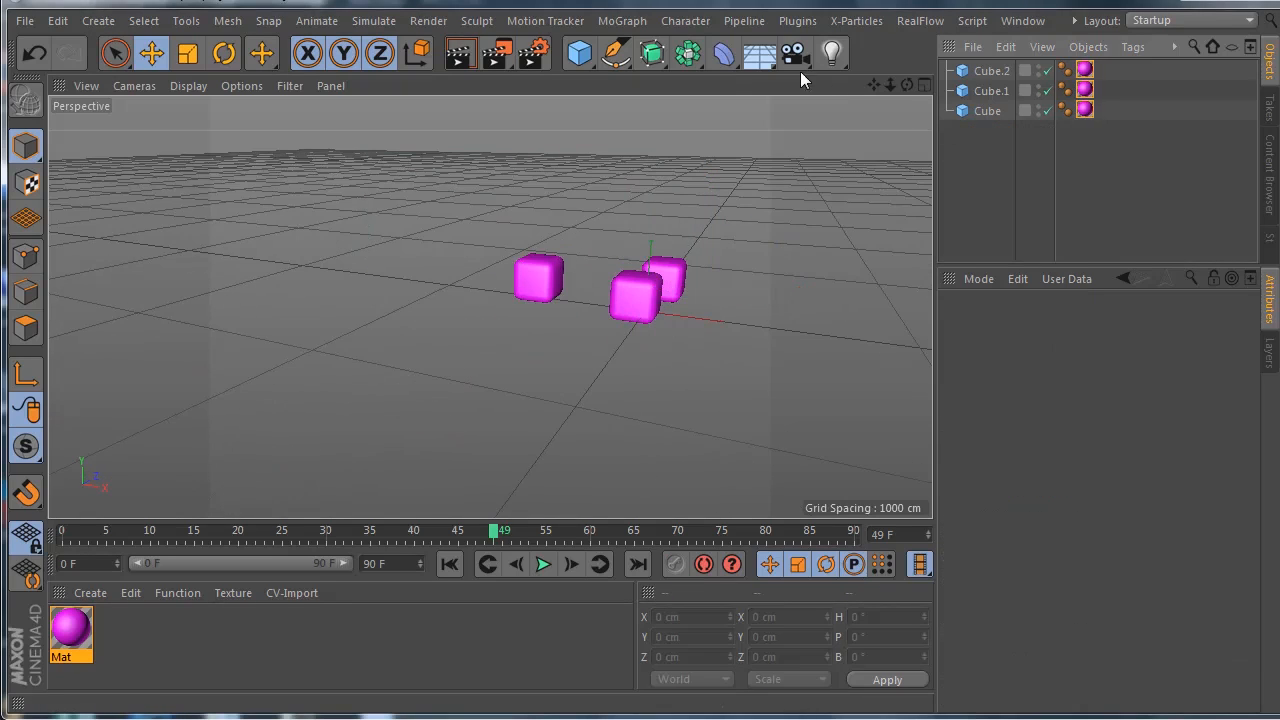
pyautogui.click(785, 62)
pyautogui.moveTo(891, 84); pyautogui.dragTo(915, 103)
pyautogui.click(791, 58)
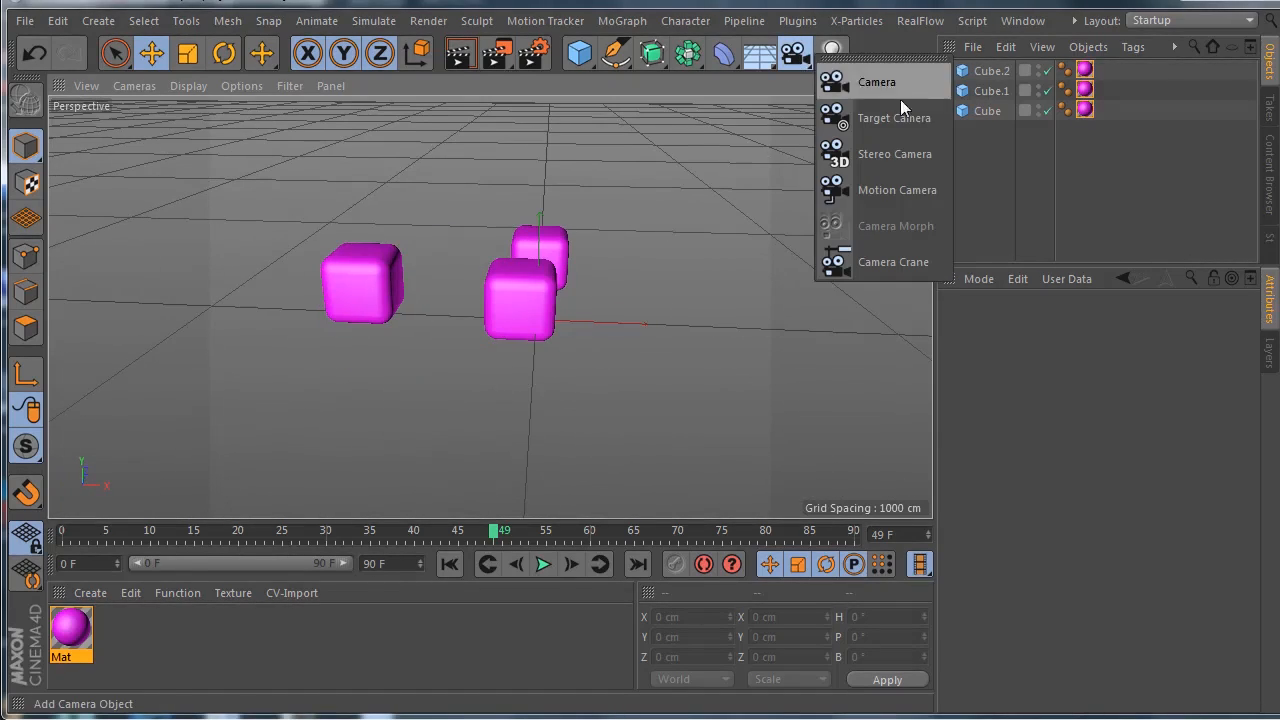
pyautogui.click(877, 83)
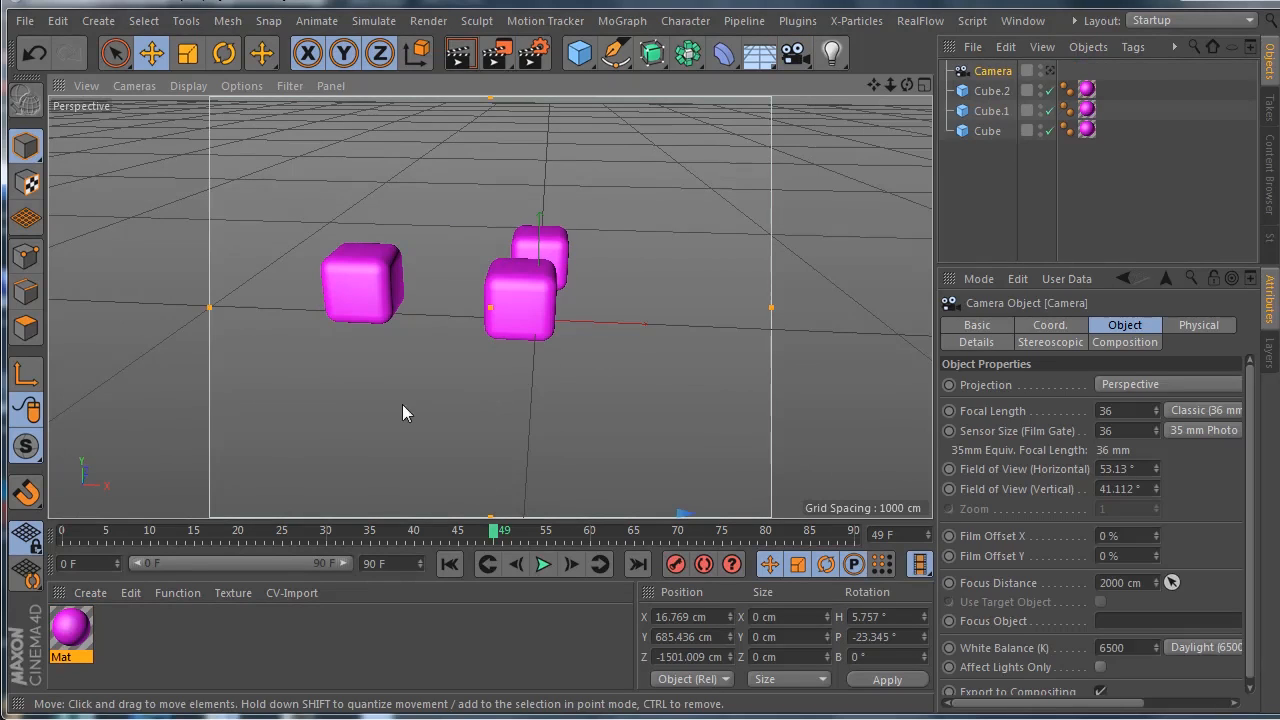
# Record a keyframe for the new camera at frame 0
pyautogui.moveTo(495, 540); pyautogui.dragTo(62, 536)
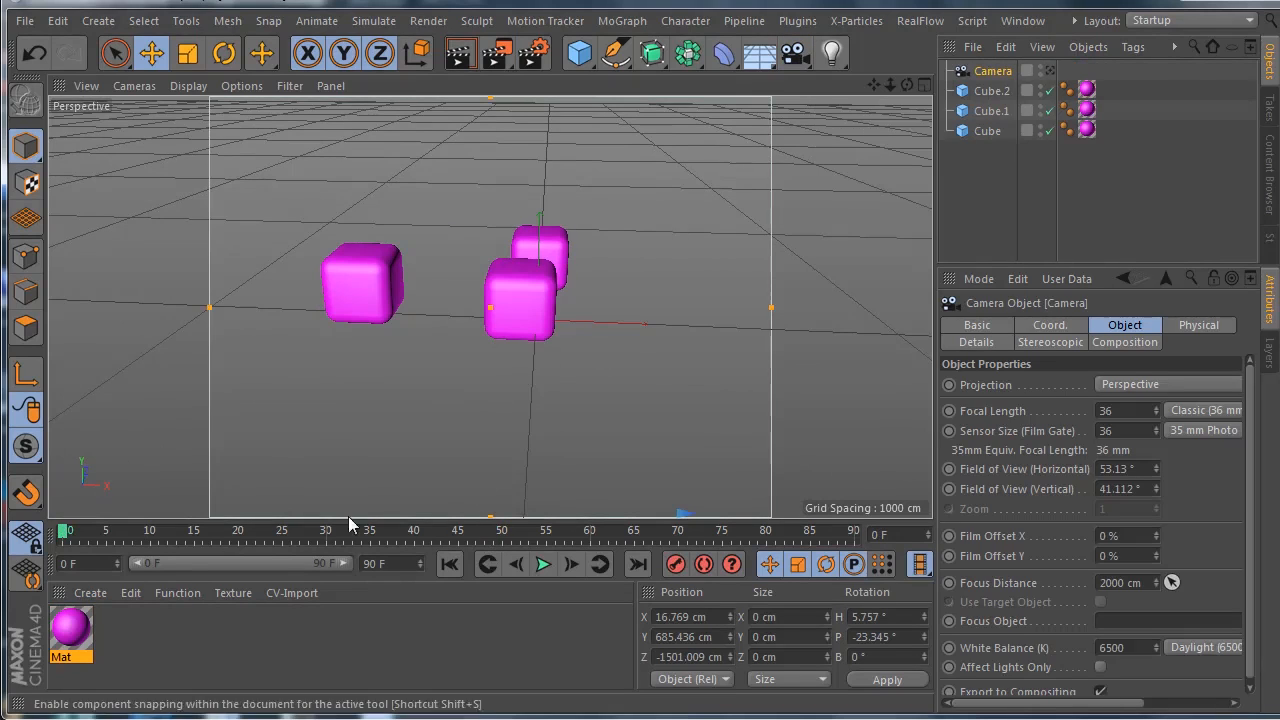
pyautogui.click(675, 566)
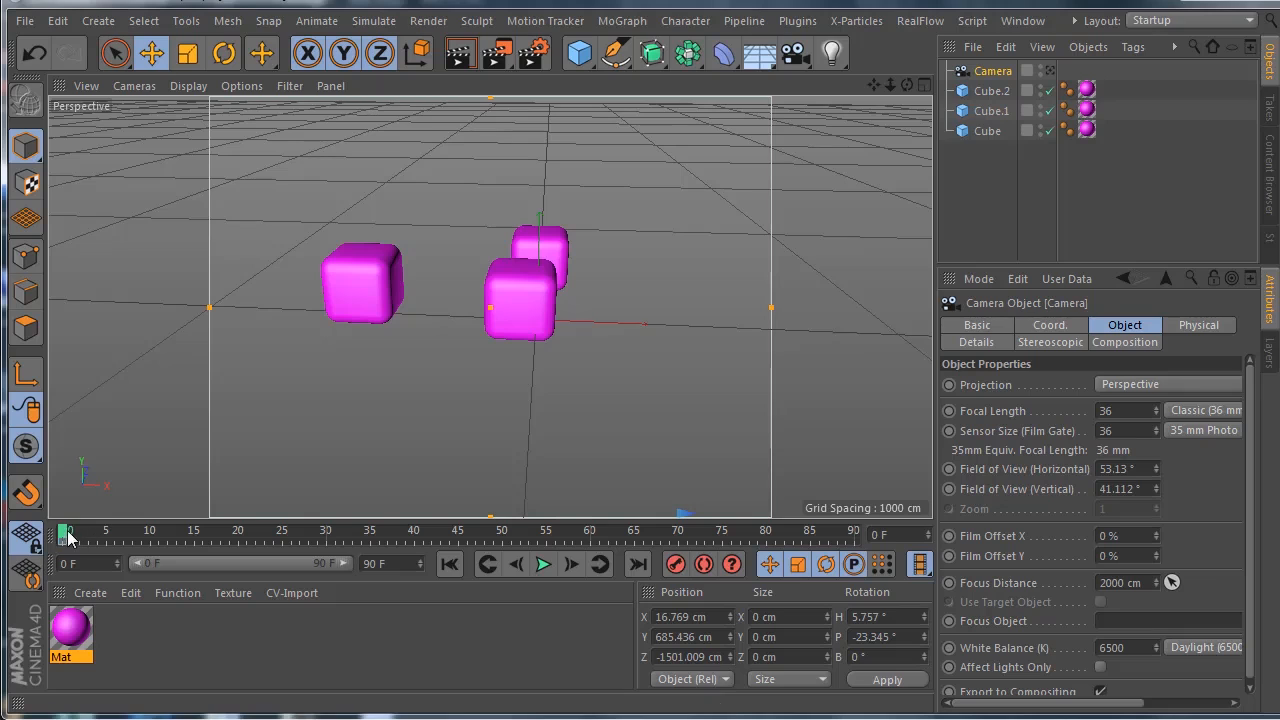
pyautogui.moveTo(64, 536)
pyautogui.mouseDown()
pyautogui.moveTo(622, 537)
pyautogui.moveTo(62, 536)
pyautogui.mouseUp()
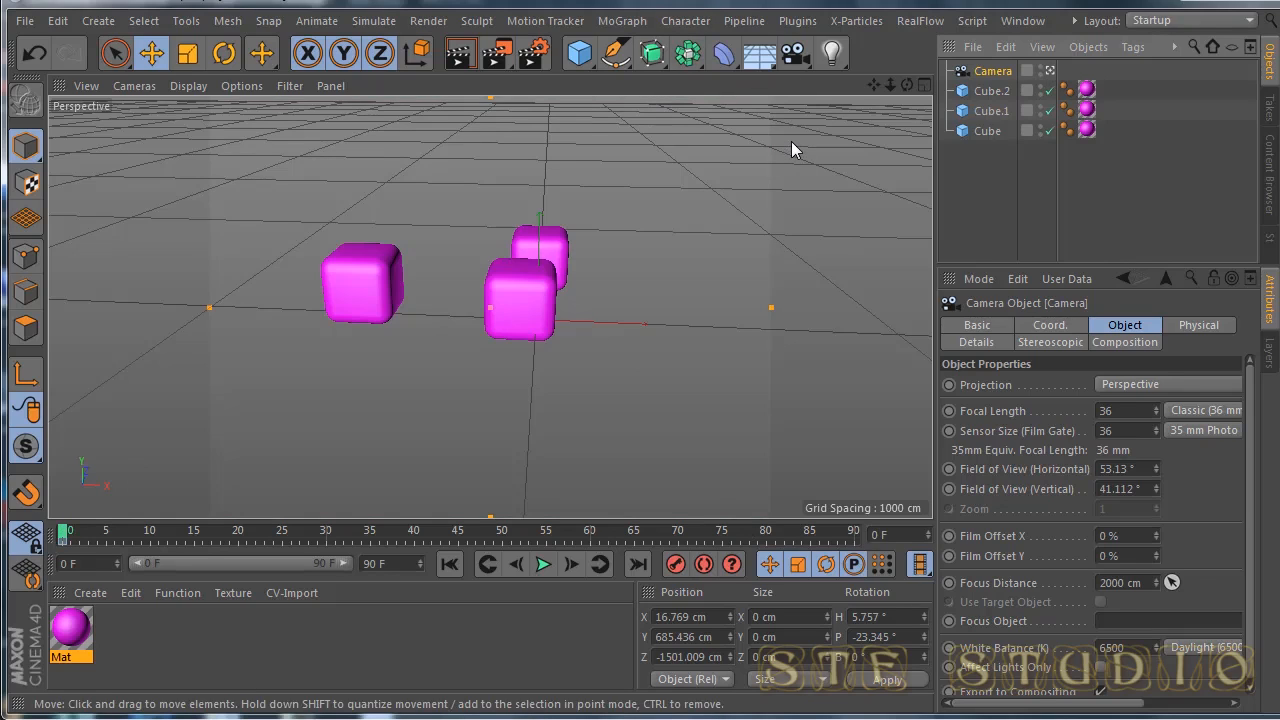
# Switch to the already open Cam_K.c4d scene with the three letter vases
pyautogui.click(1022, 20)
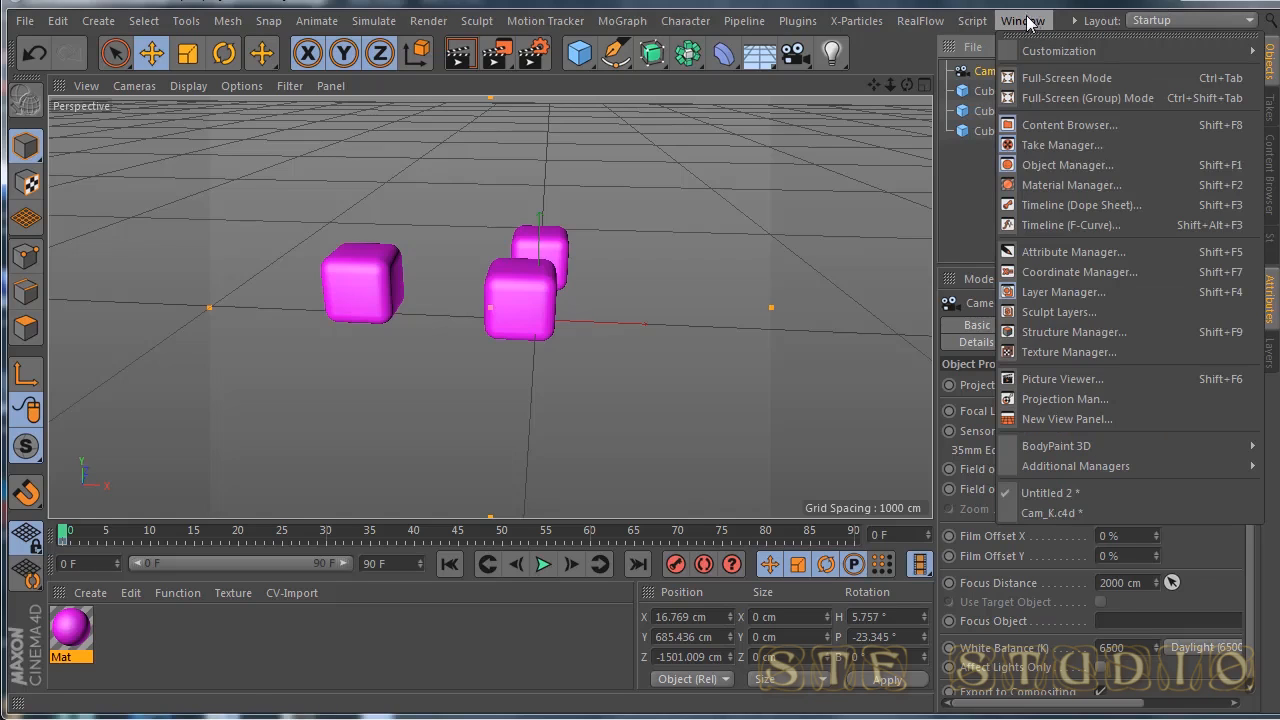
pyautogui.click(1037, 512)
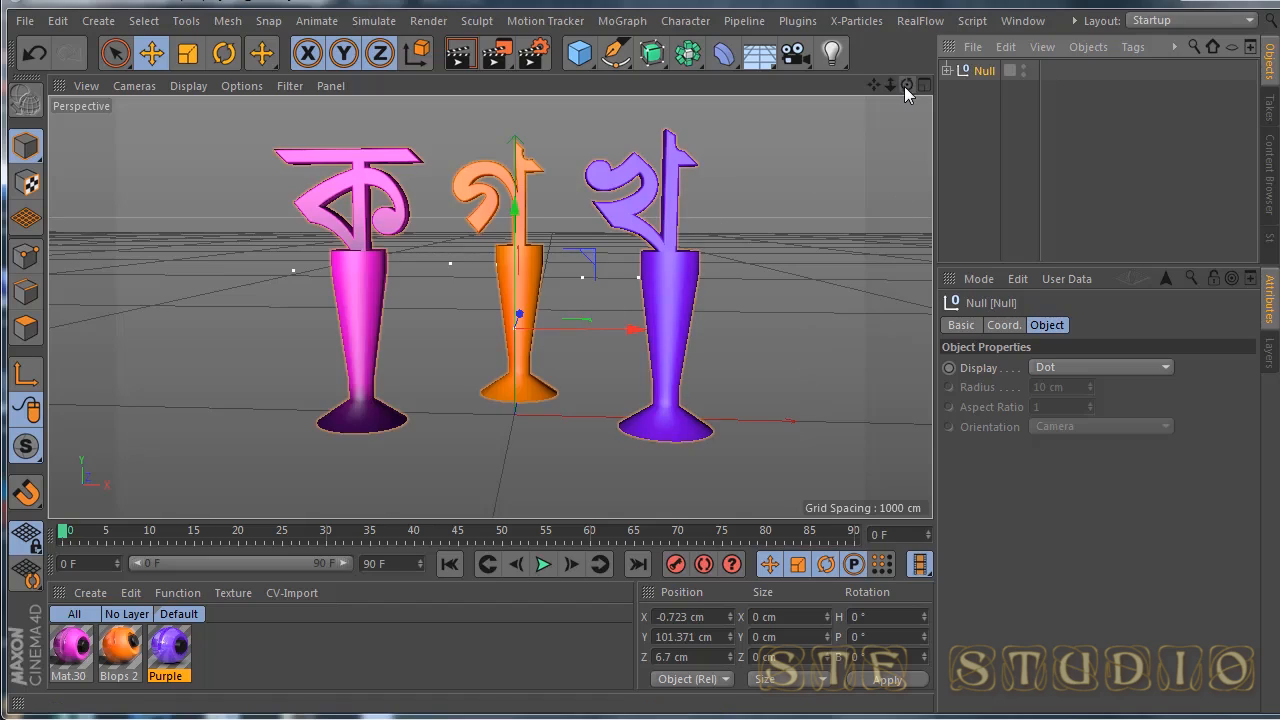
pyautogui.moveTo(904, 86); pyautogui.dragTo(1180, 92)
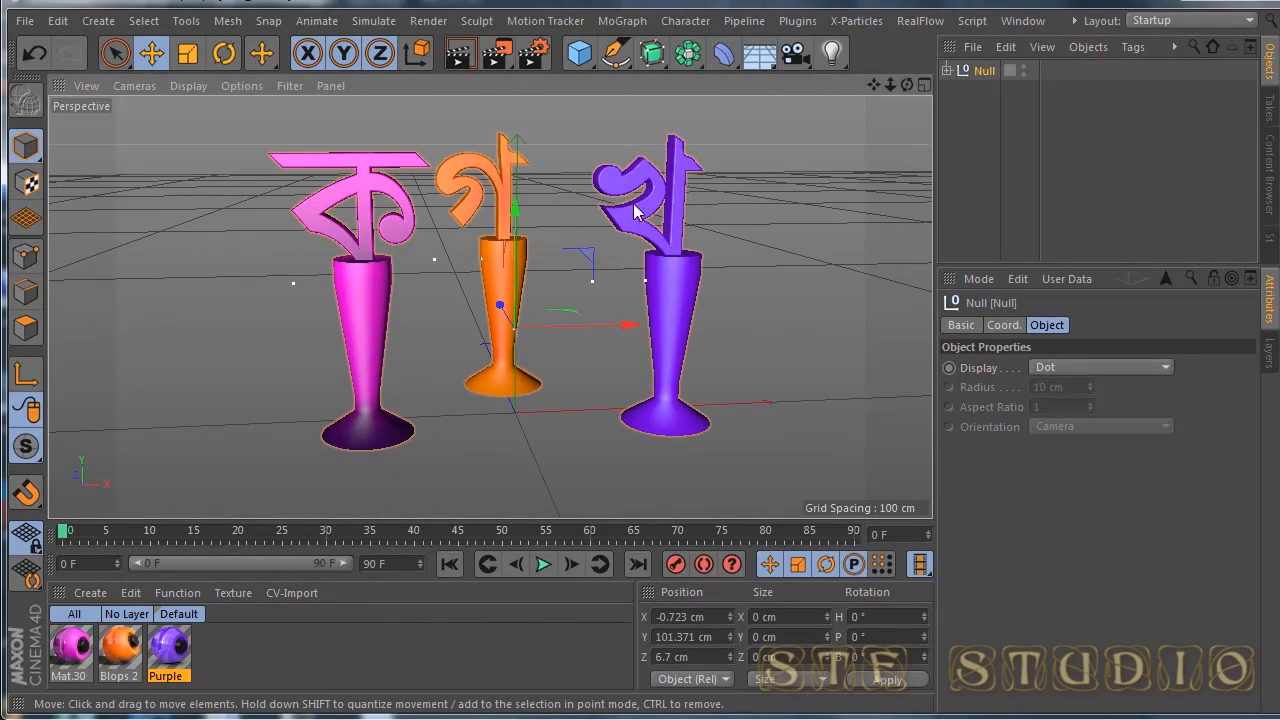
pyautogui.moveTo(906, 85)
pyautogui.mouseDown()
pyautogui.moveTo(1095, 94)
pyautogui.moveTo(893, 106)
pyautogui.mouseUp()
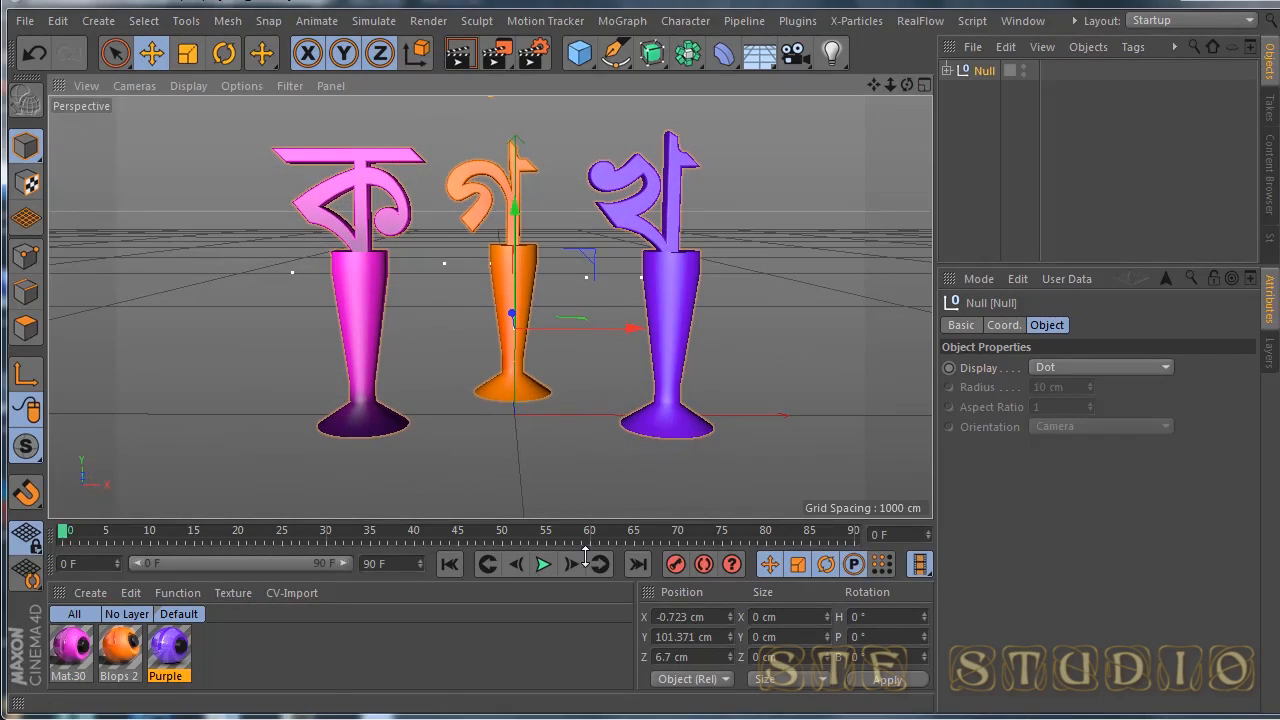
pyautogui.moveTo(888, 88)
pyautogui.mouseDown()
pyautogui.moveTo(850, 88)
pyautogui.moveTo(1010, 92)
pyautogui.moveTo(912, 87)
pyautogui.mouseUp()
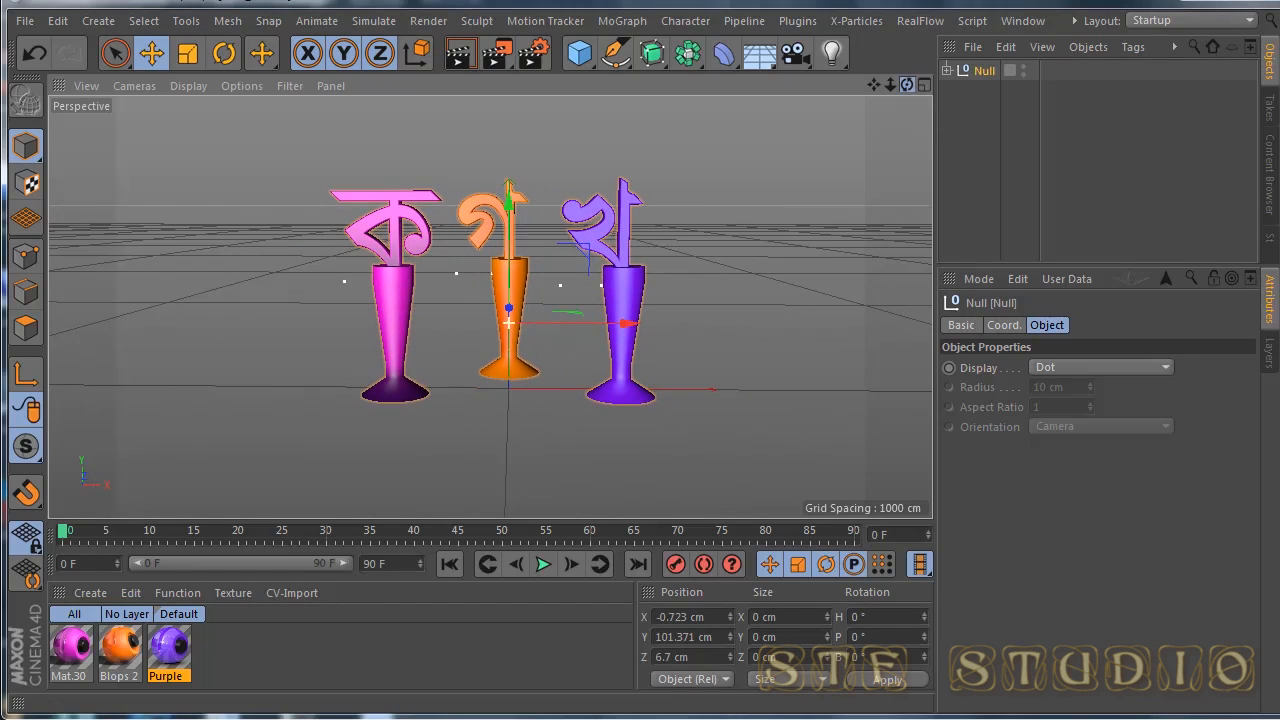
# Expand the Null group and select its g, Kho and k objects in turn to identify each vase, ending on g
pyautogui.click(947, 70)
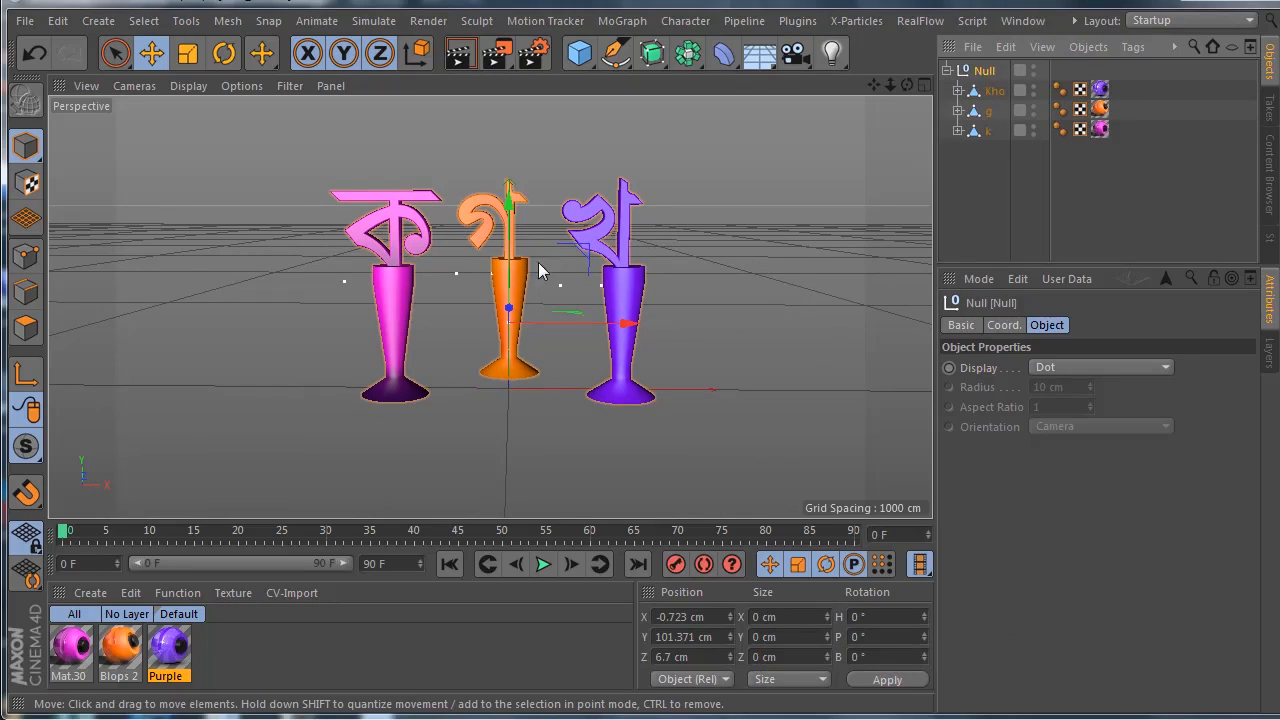
pyautogui.click(986, 110)
pyautogui.click(990, 92)
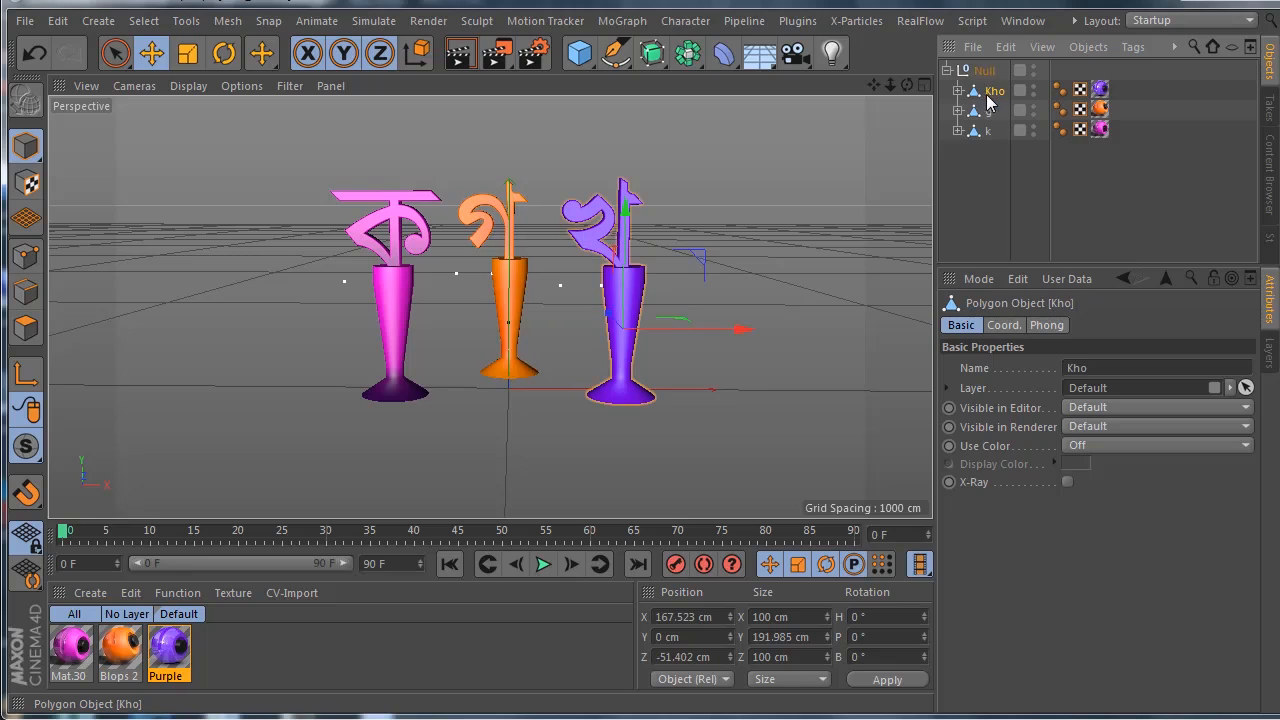
pyautogui.click(987, 131)
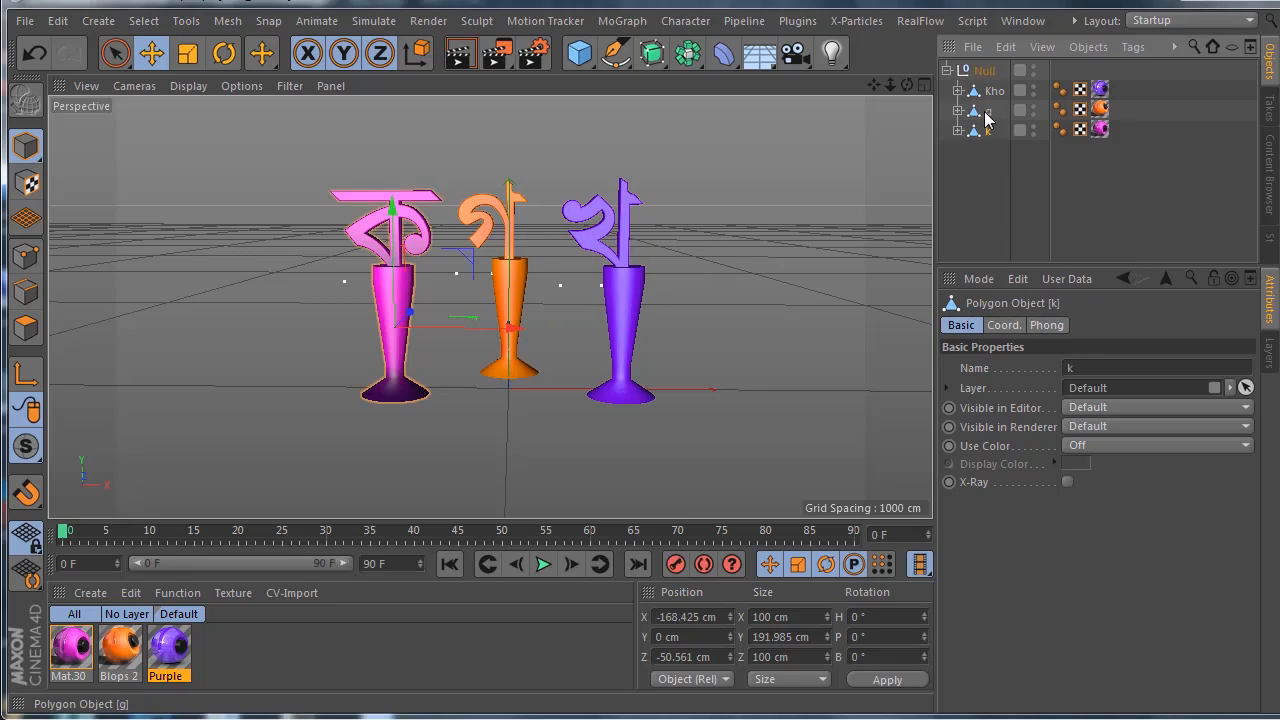
pyautogui.click(987, 111)
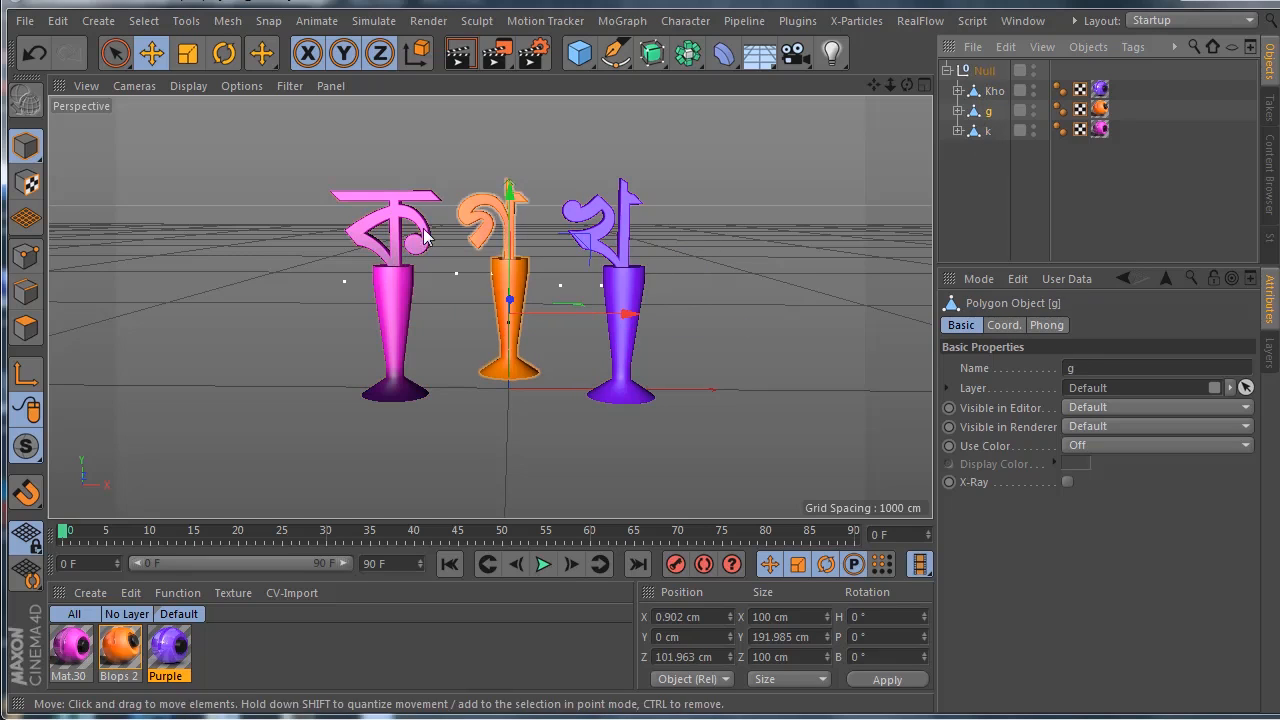
# Collapse the Null group that holds the three letter vases
pyautogui.click(579, 53)
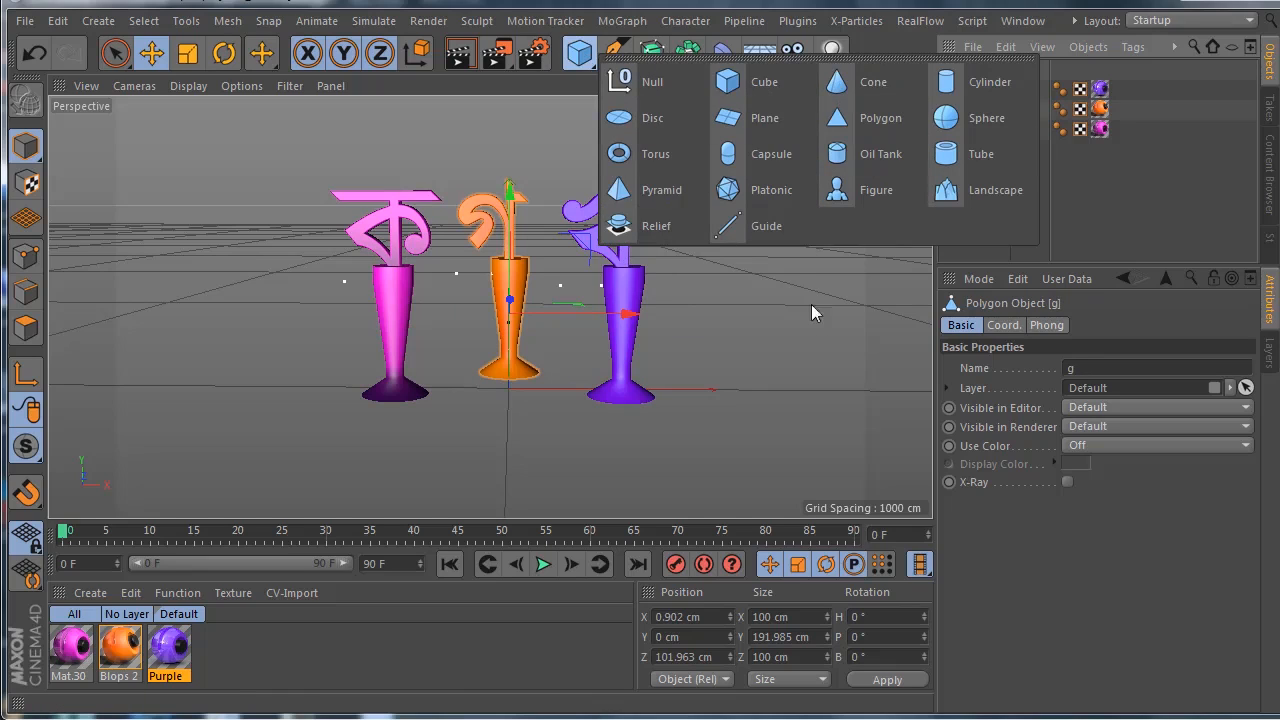
pyautogui.click(981, 256)
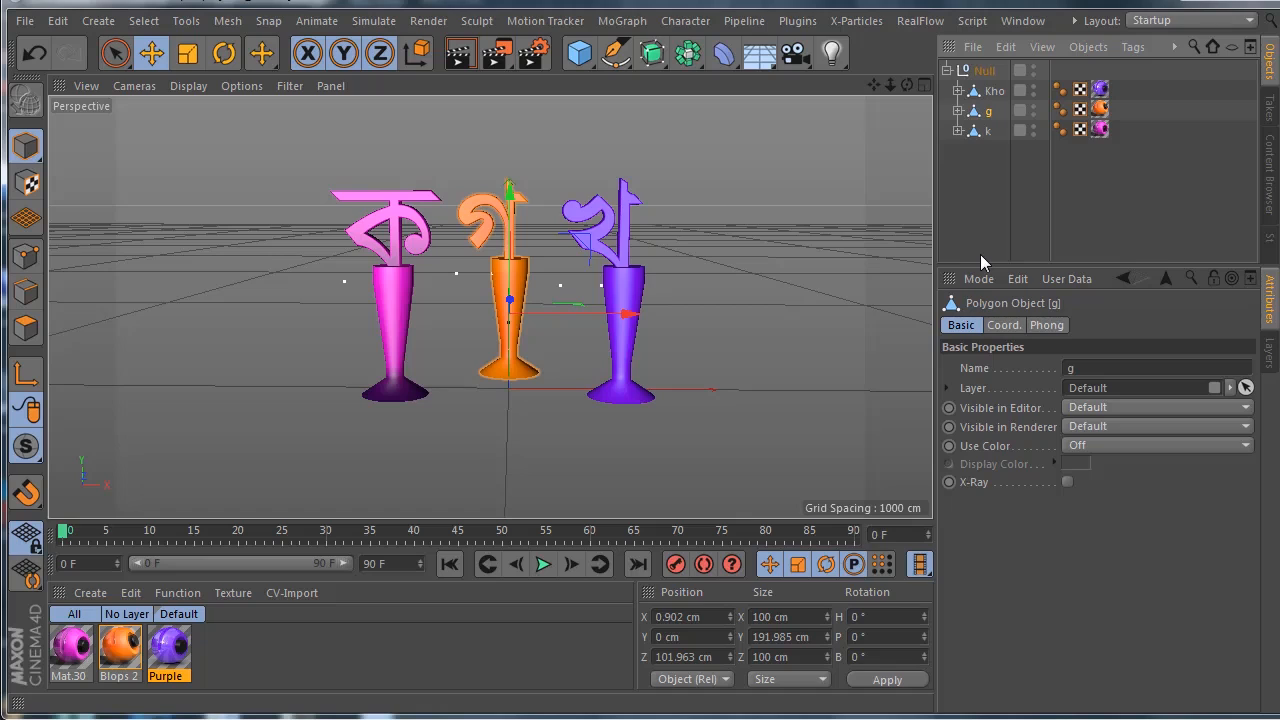
pyautogui.click(947, 70)
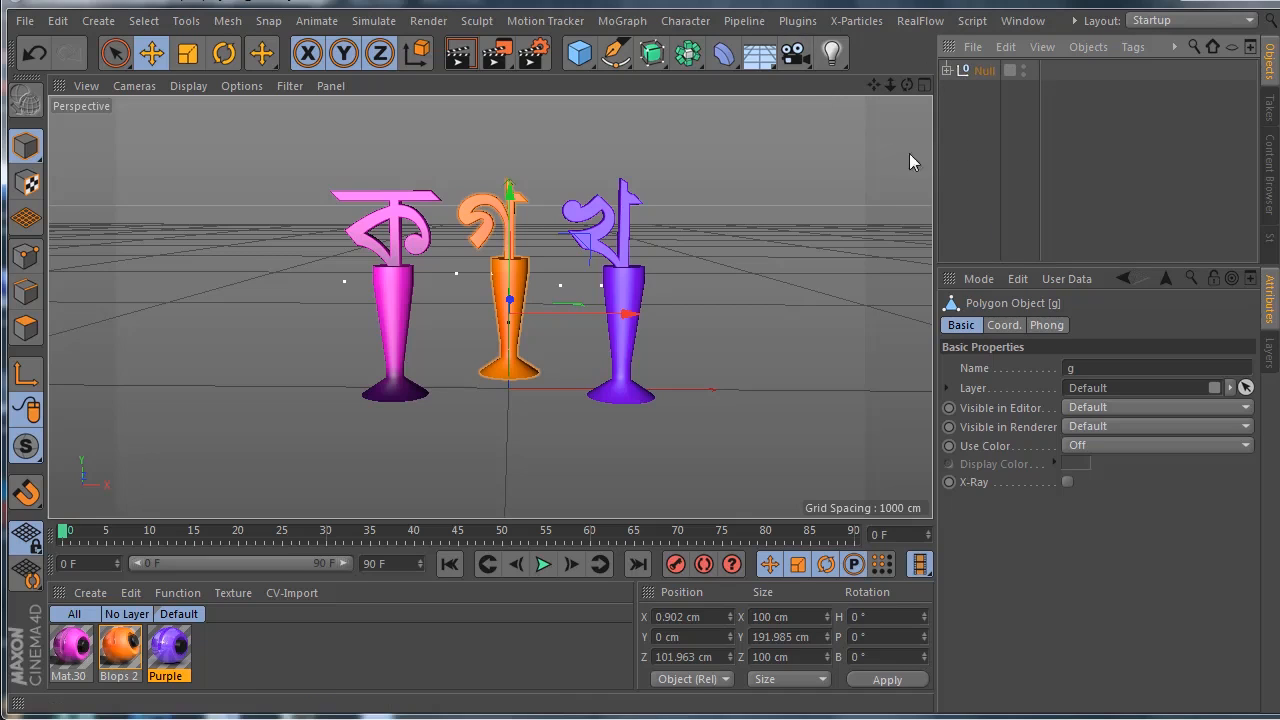
pyautogui.moveTo(874, 84); pyautogui.dragTo(852, 86)
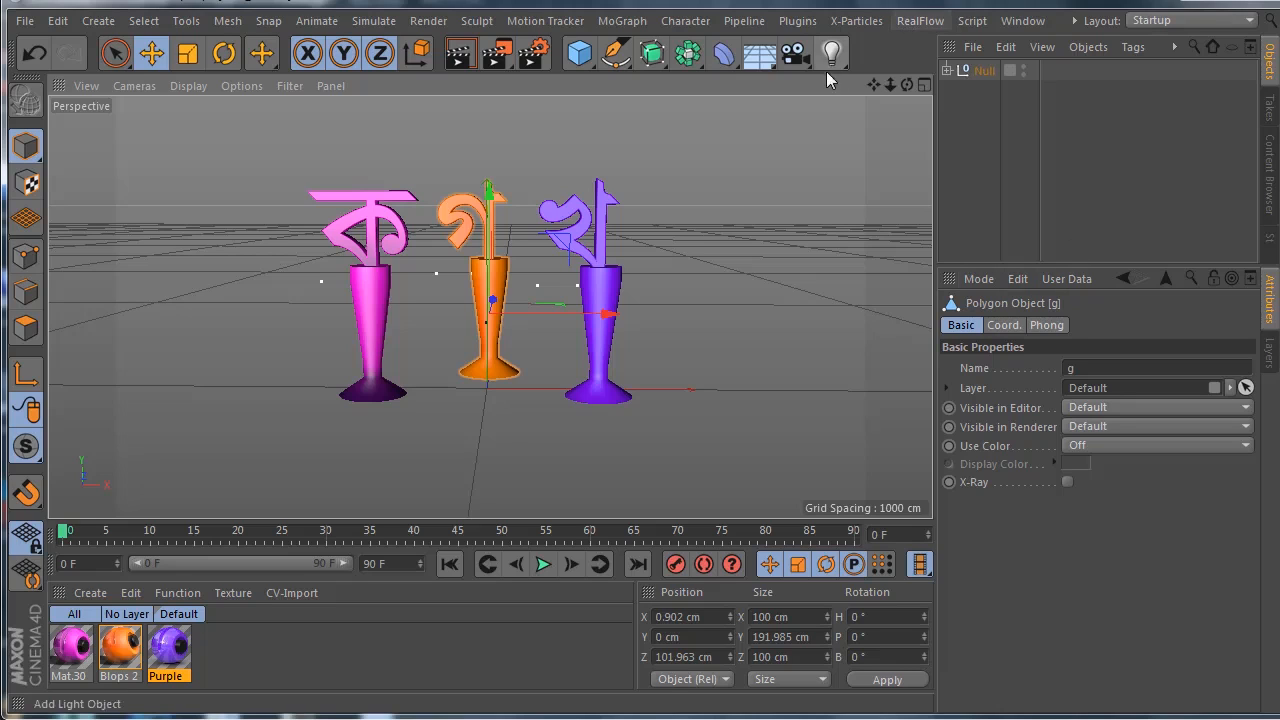
pyautogui.moveTo(907, 85); pyautogui.dragTo(877, 70)
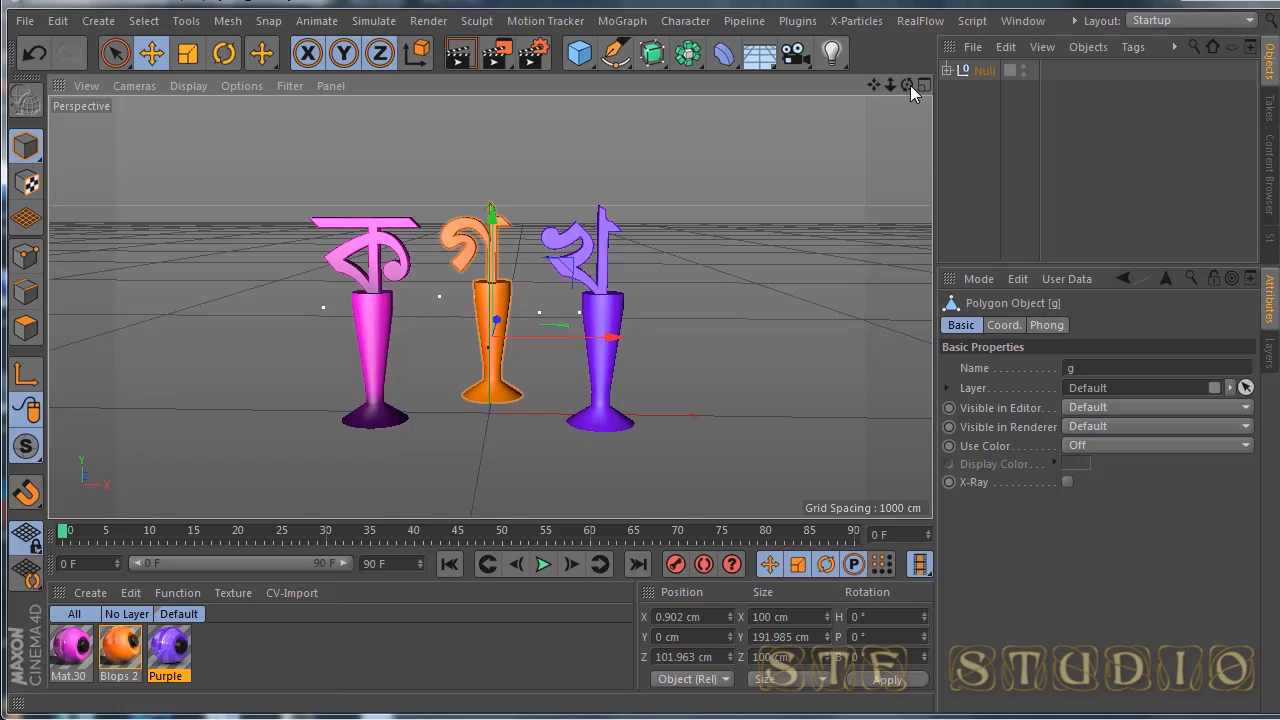
pyautogui.moveTo(907, 85); pyautogui.dragTo(1050, 94)
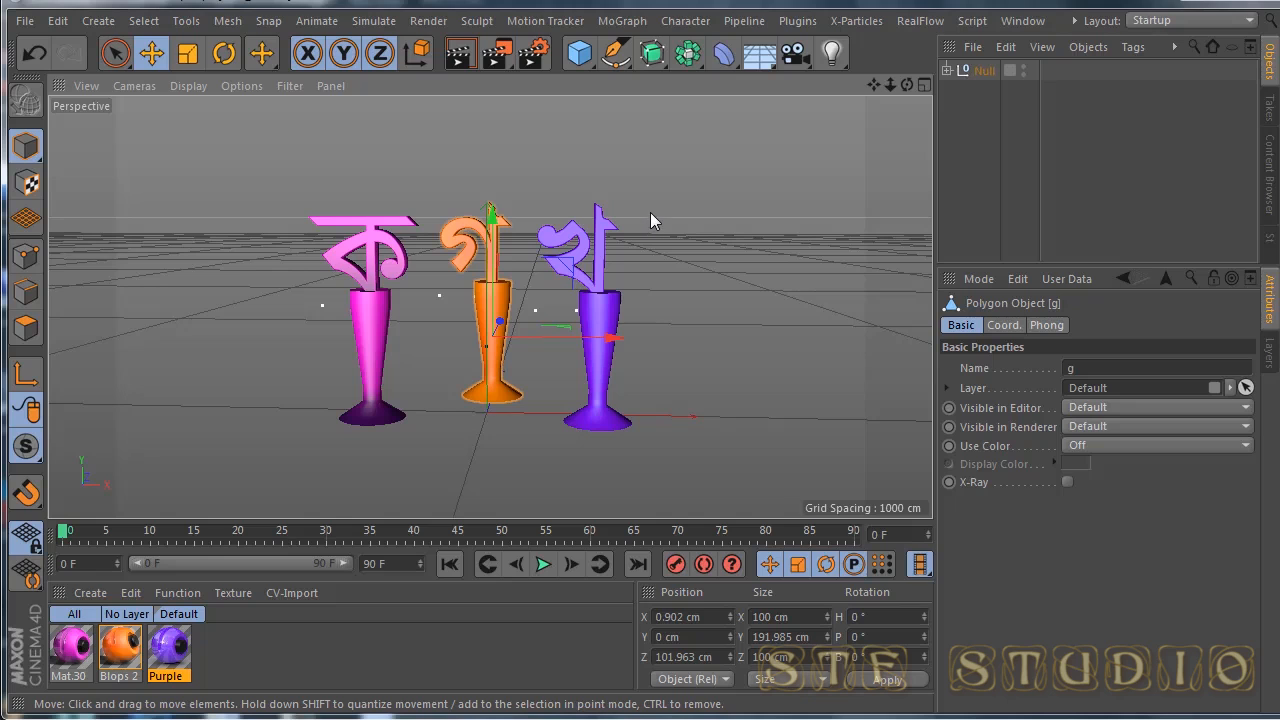
# Open the render settings and examine the output width and height, the Screen, Print and Film/Video presets, and the frame rate
pyautogui.click(530, 58)
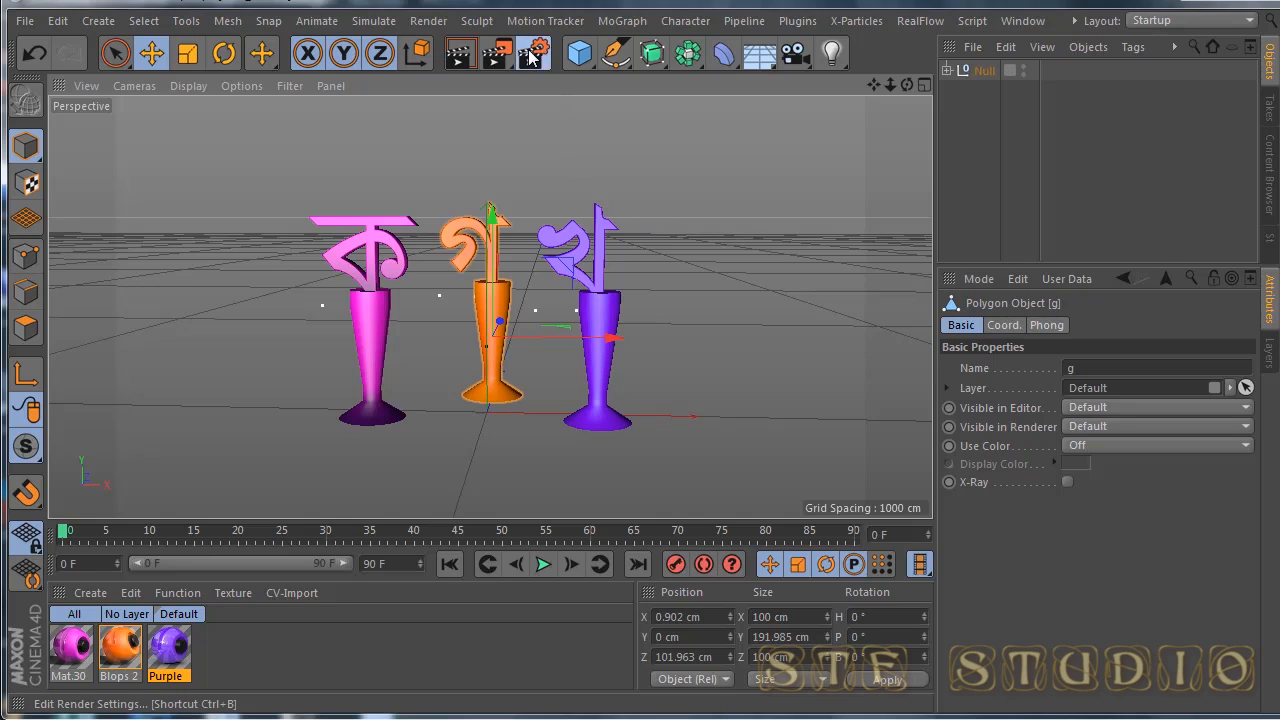
pyautogui.moveTo(384, 0); pyautogui.dragTo(537, 123)
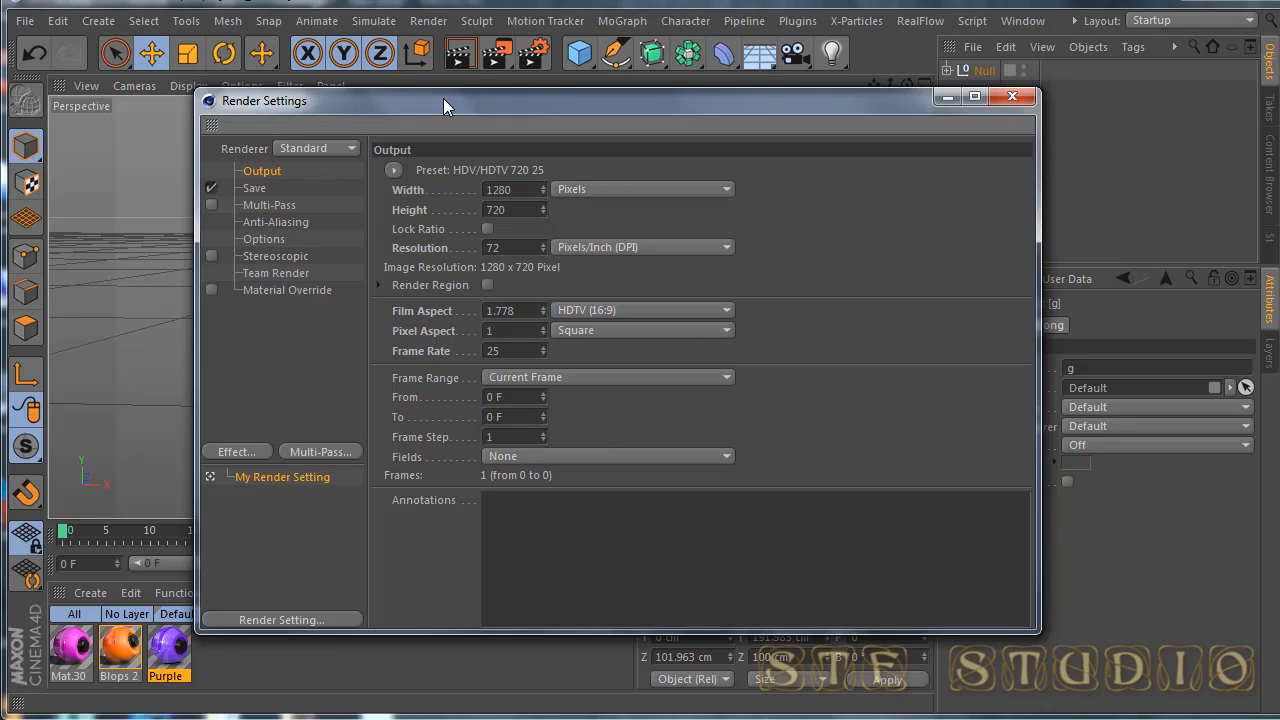
pyautogui.moveTo(443, 98); pyautogui.dragTo(420, 163)
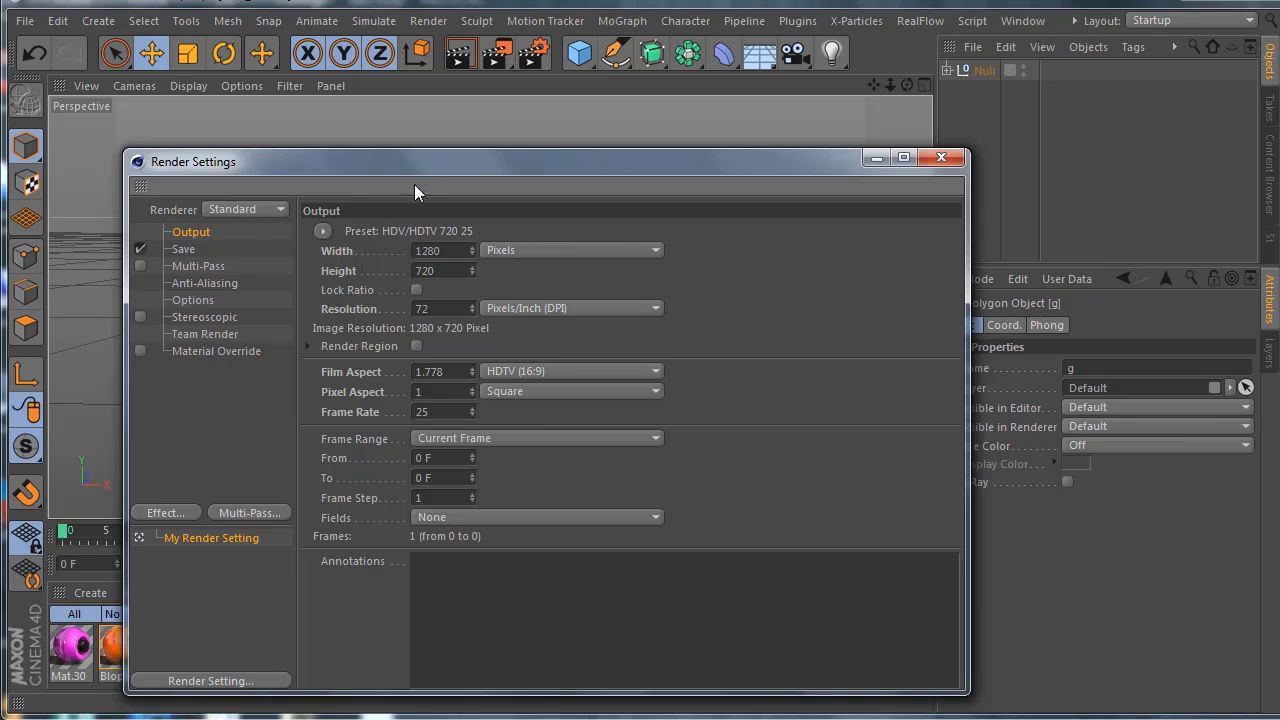
pyautogui.moveTo(417, 192); pyautogui.dragTo(512, 236)
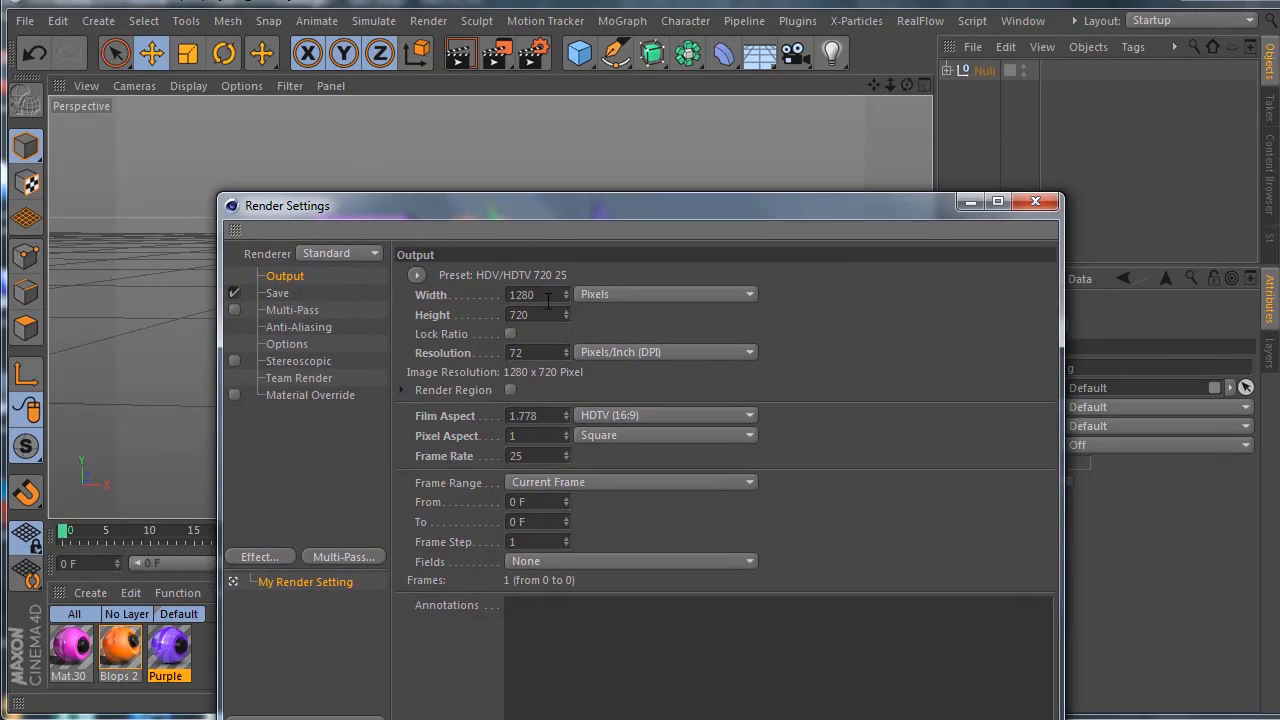
pyautogui.doubleClick(540, 296)
pyautogui.doubleClick(535, 315)
pyautogui.click(416, 275)
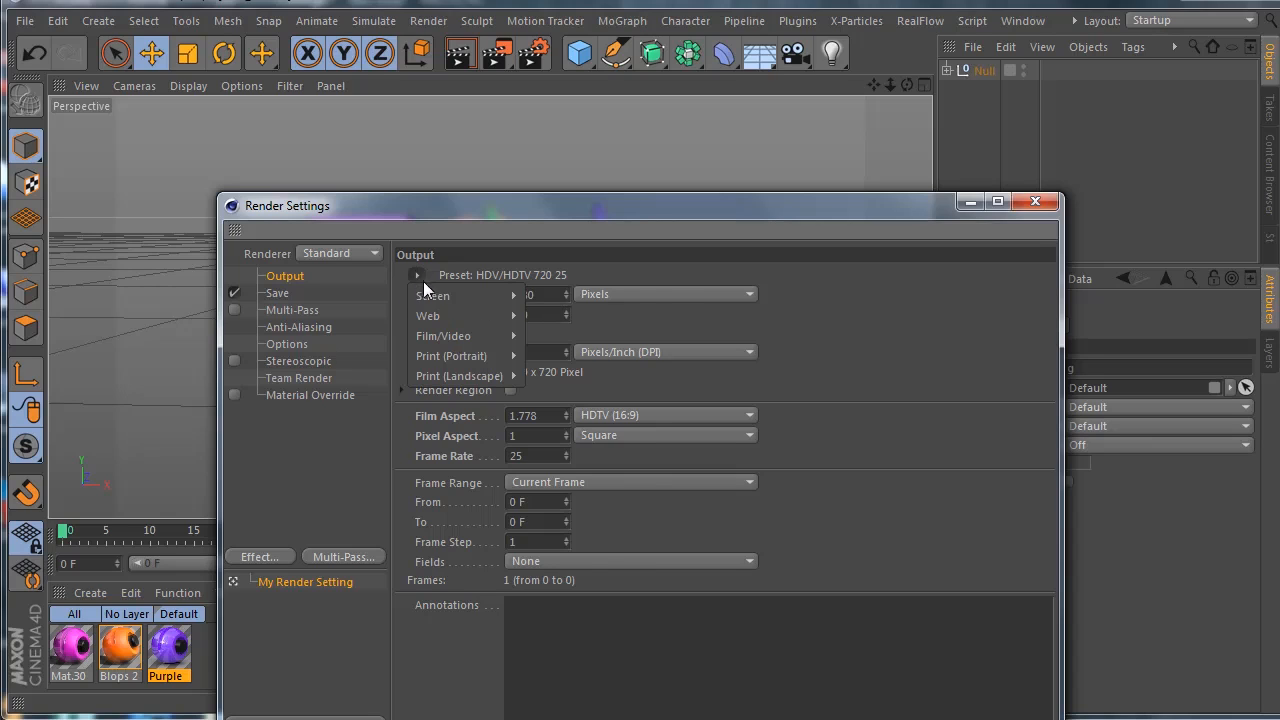
pyautogui.moveTo(451, 339)
pyautogui.moveTo(456, 296)
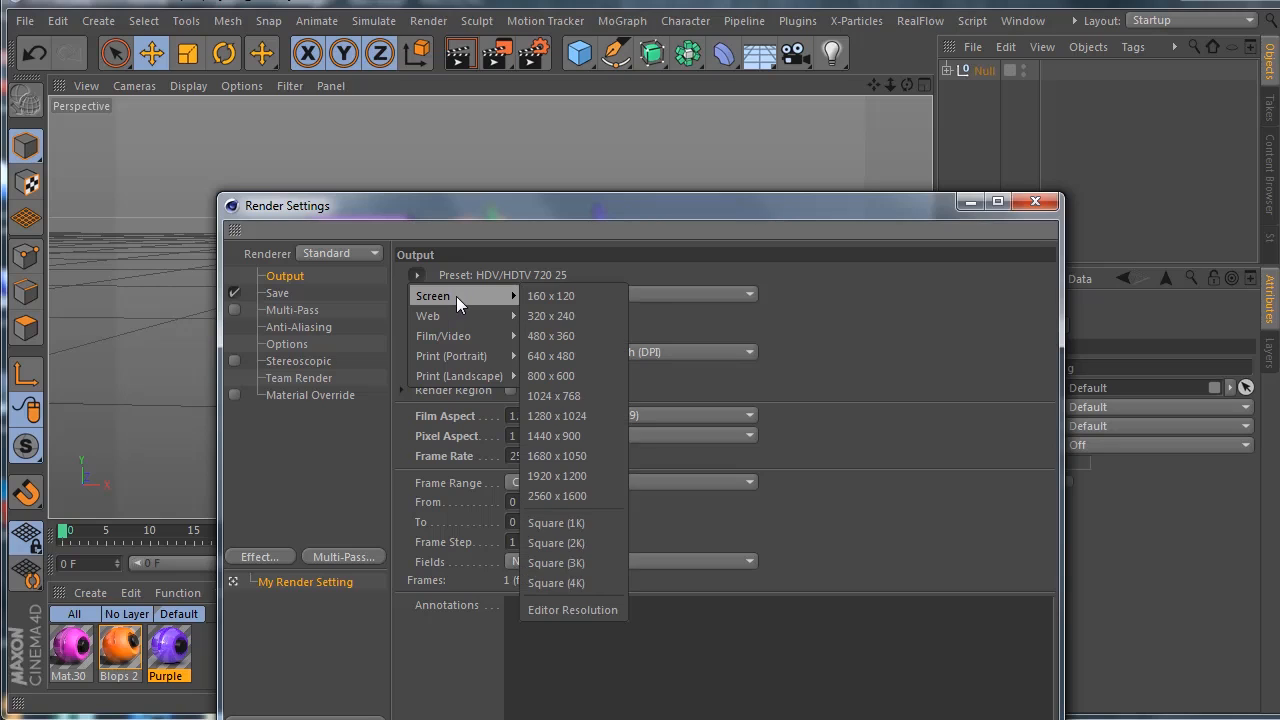
pyautogui.moveTo(418, 315)
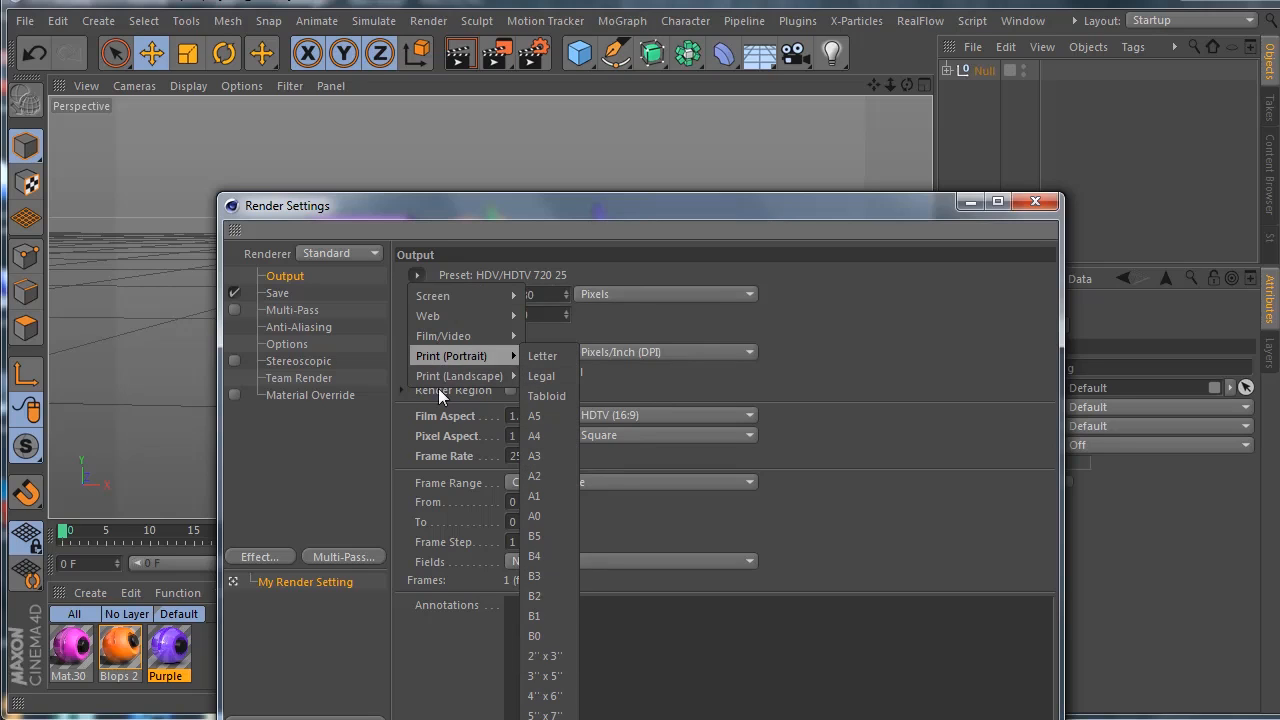
pyautogui.moveTo(446, 385)
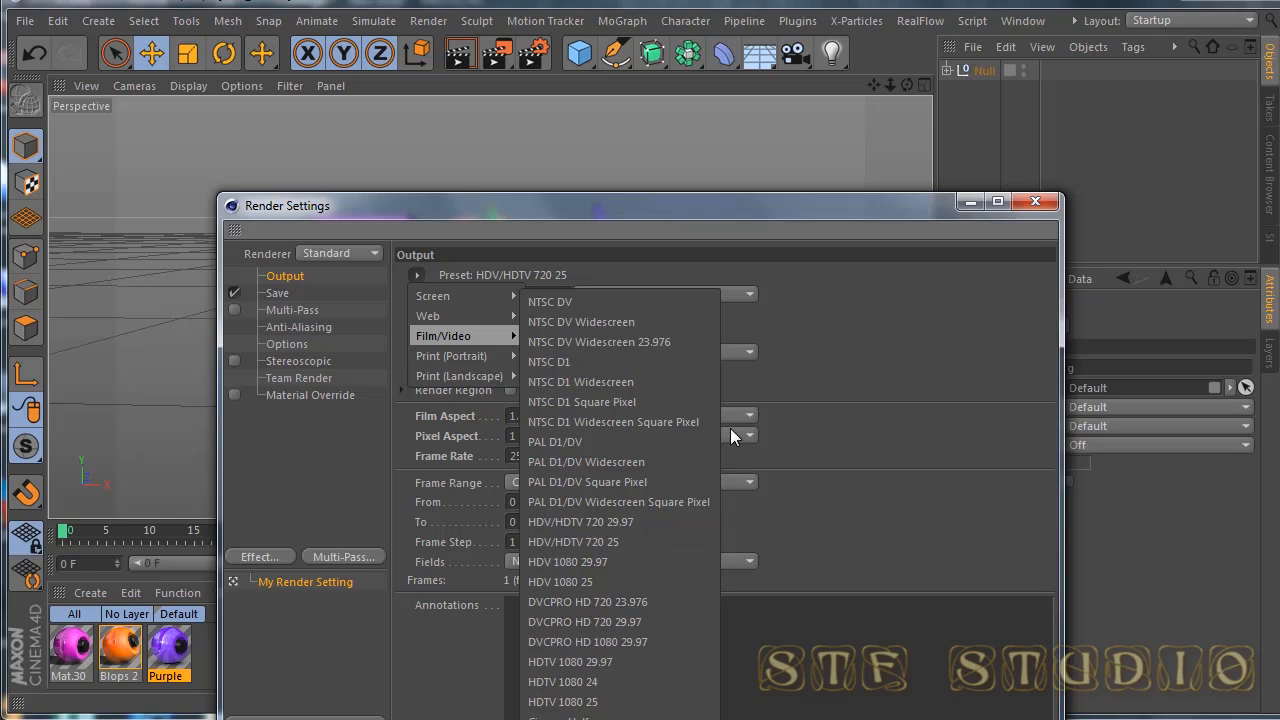
pyautogui.click(846, 383)
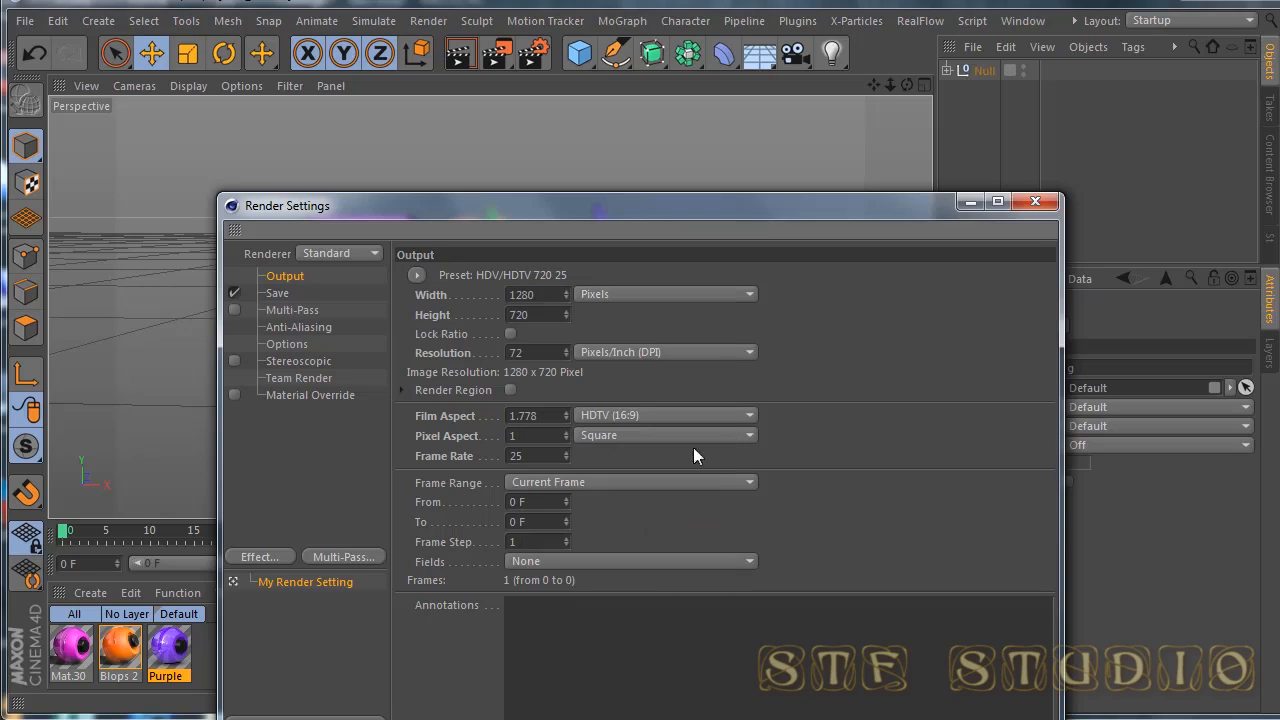
pyautogui.doubleClick(514, 456)
pyautogui.moveTo(530, 204); pyautogui.dragTo(473, 163)
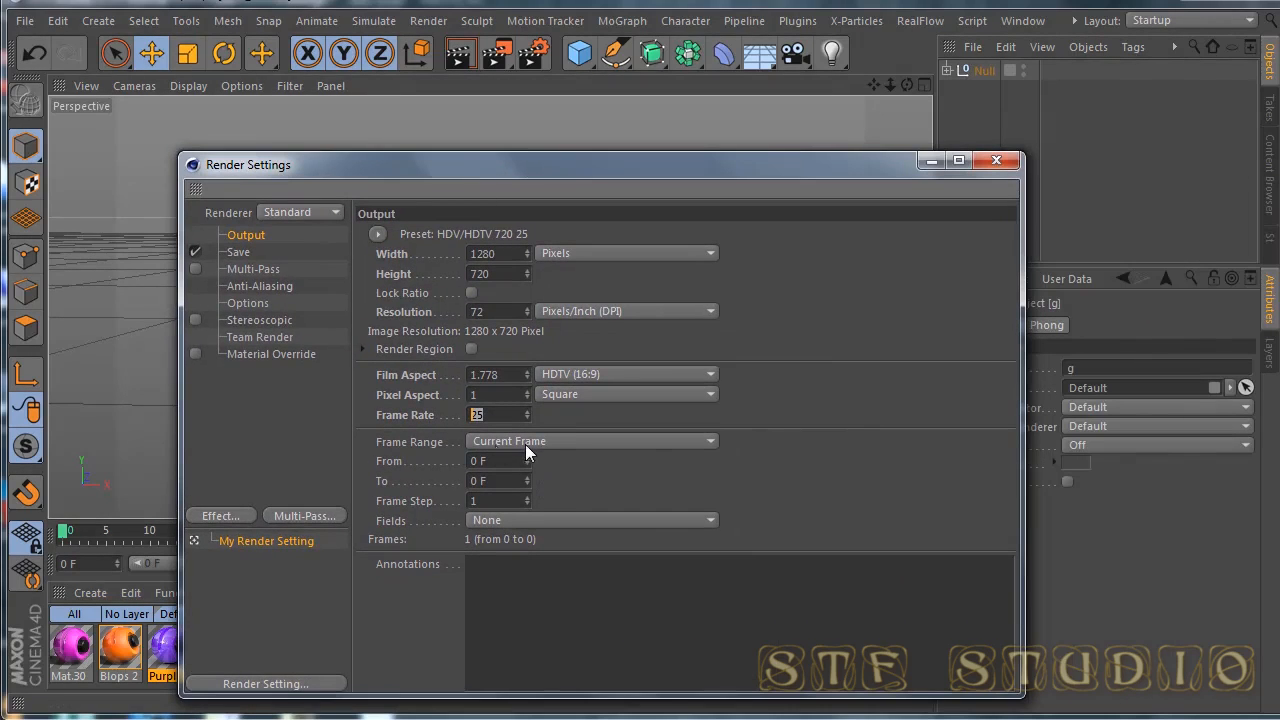
pyautogui.moveTo(425, 173); pyautogui.dragTo(868, 164)
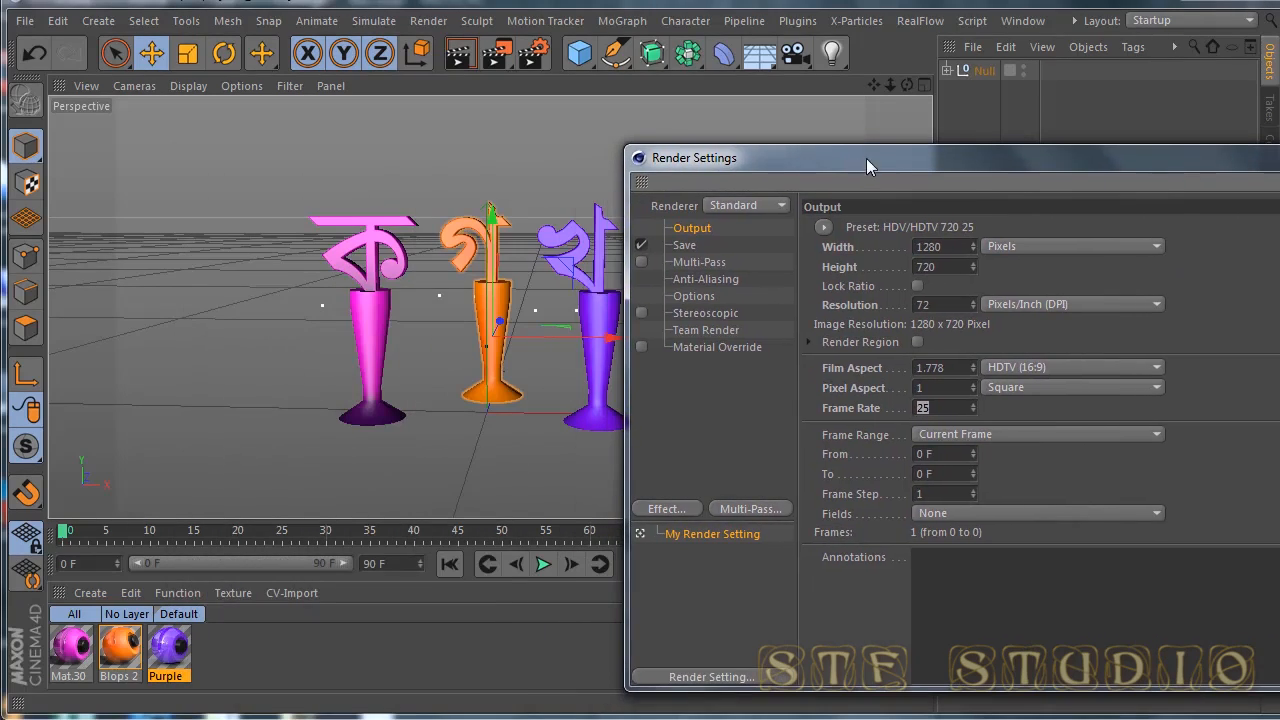
# Set the render output's Frame Range to All Frames and close the render settings
pyautogui.click(946, 434)
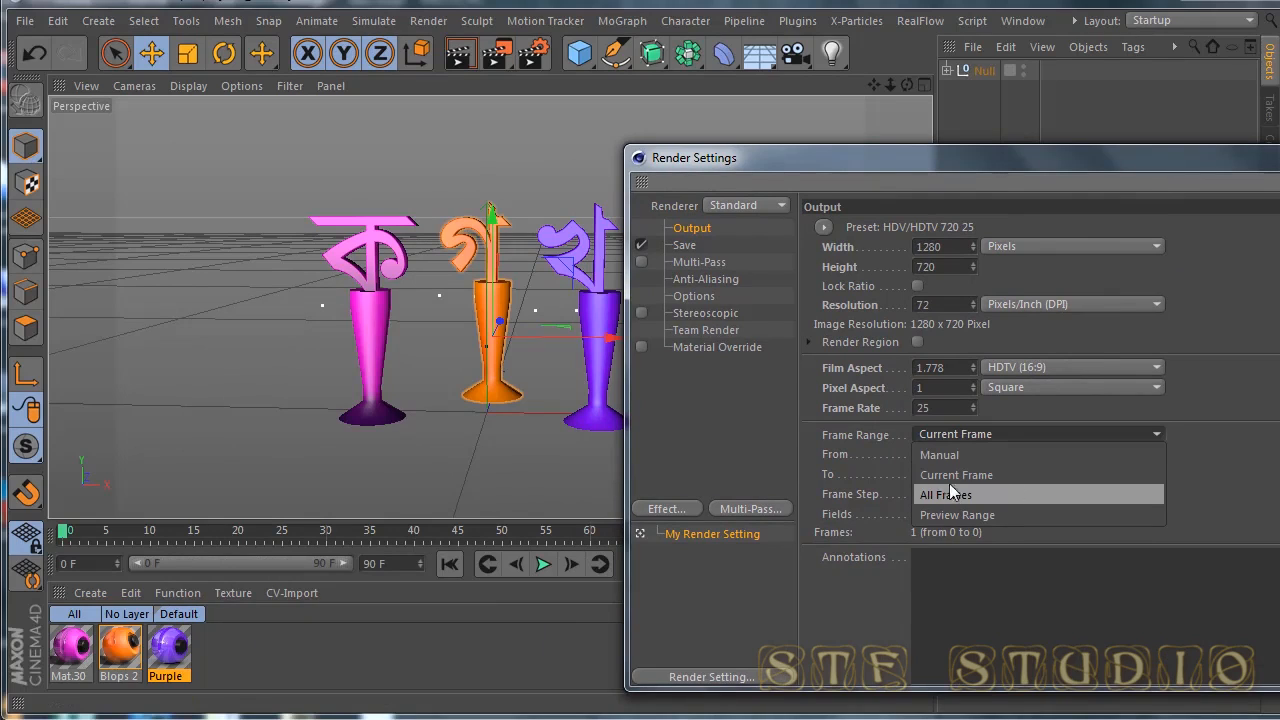
pyautogui.click(1245, 456)
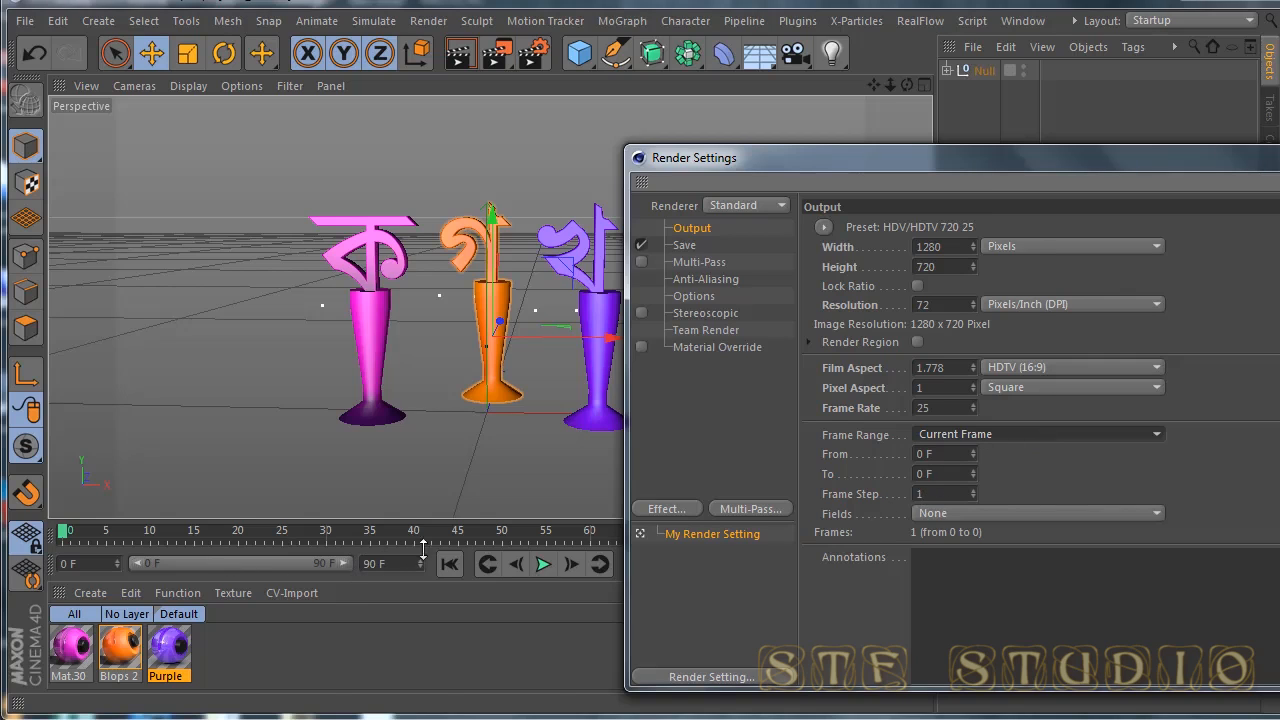
pyautogui.click(975, 434)
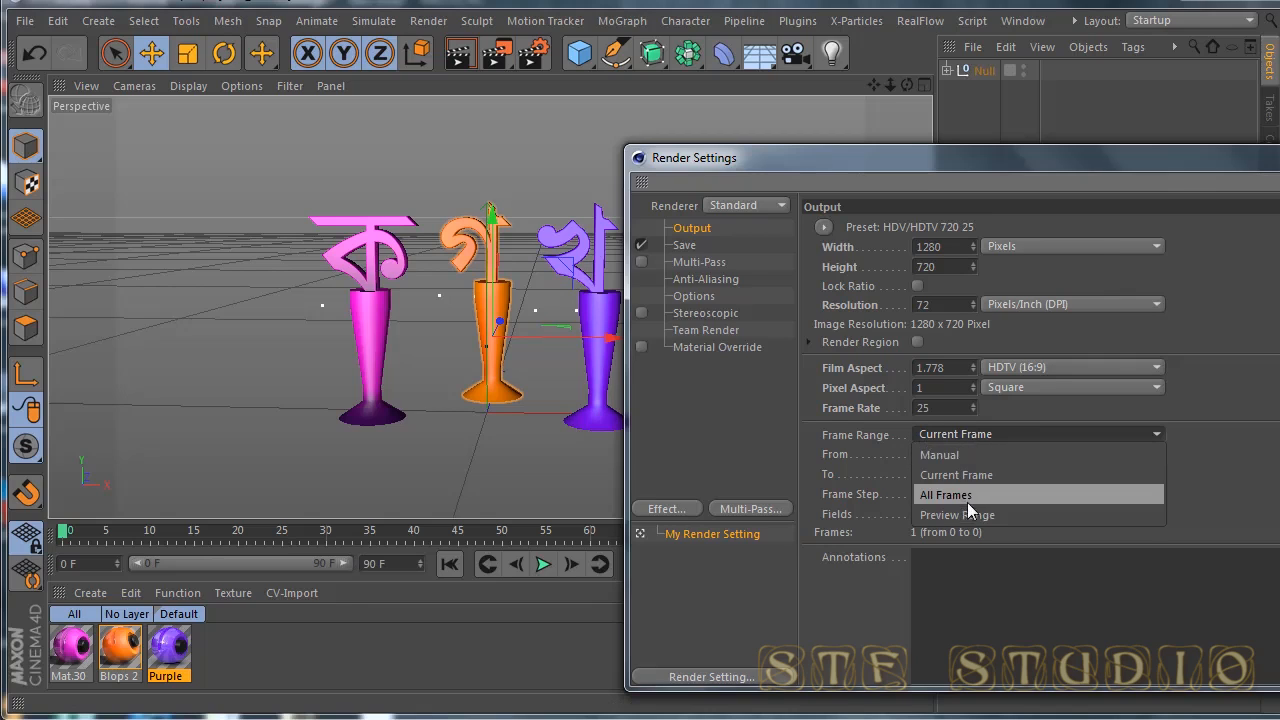
pyautogui.click(967, 495)
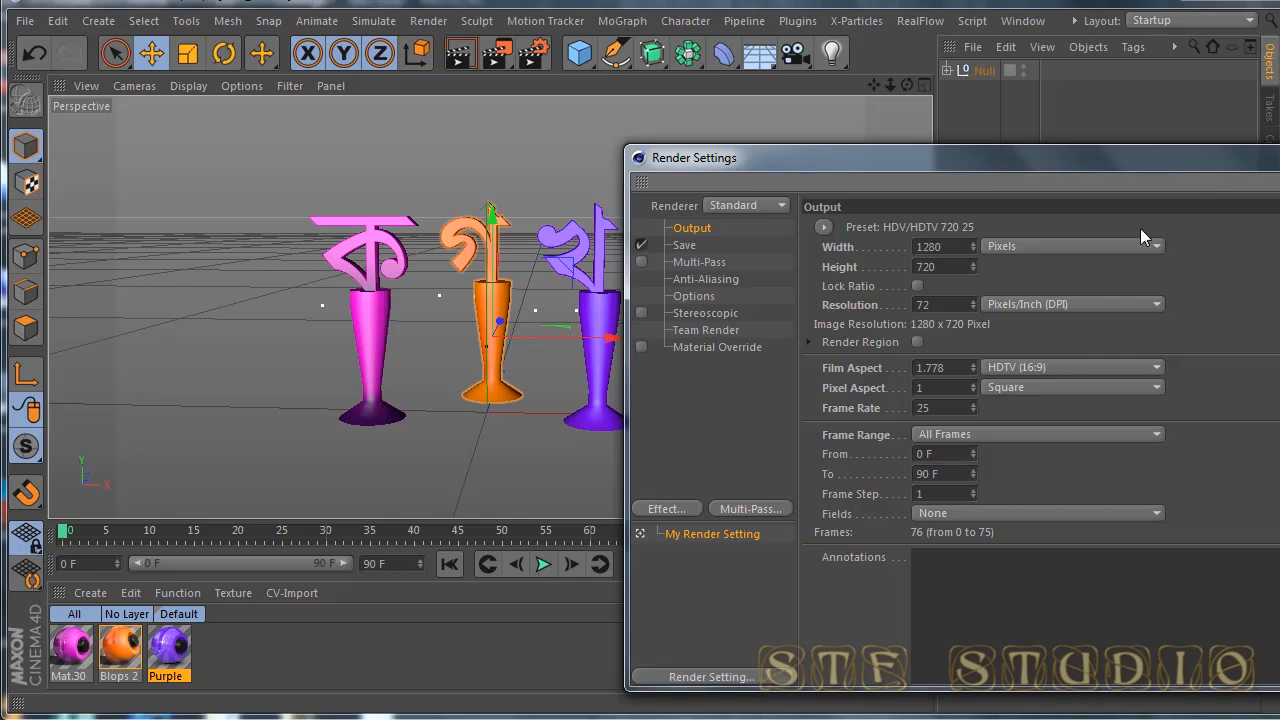
pyautogui.moveTo(1212, 175); pyautogui.dragTo(854, 171)
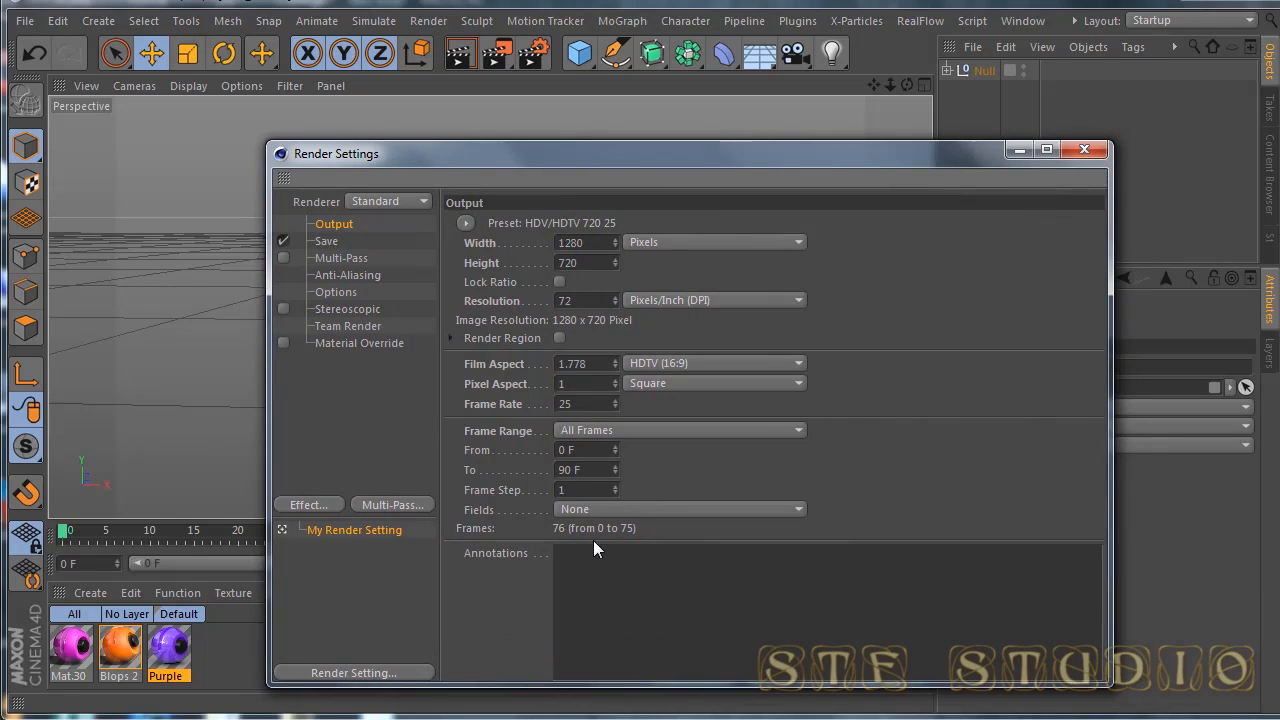
pyautogui.click(1086, 150)
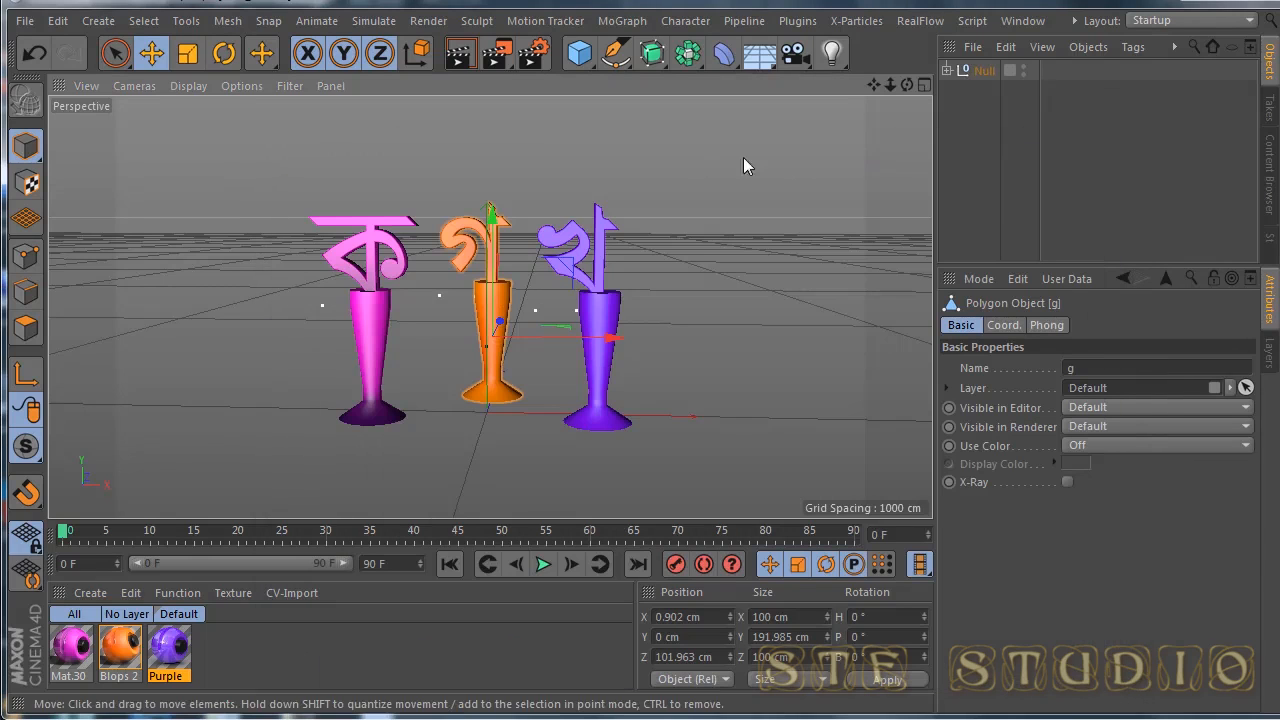
# Set the timeline's end to frame 200 and extend the preview range to the full length
pyautogui.moveTo(904, 83); pyautogui.dragTo(850, 48)
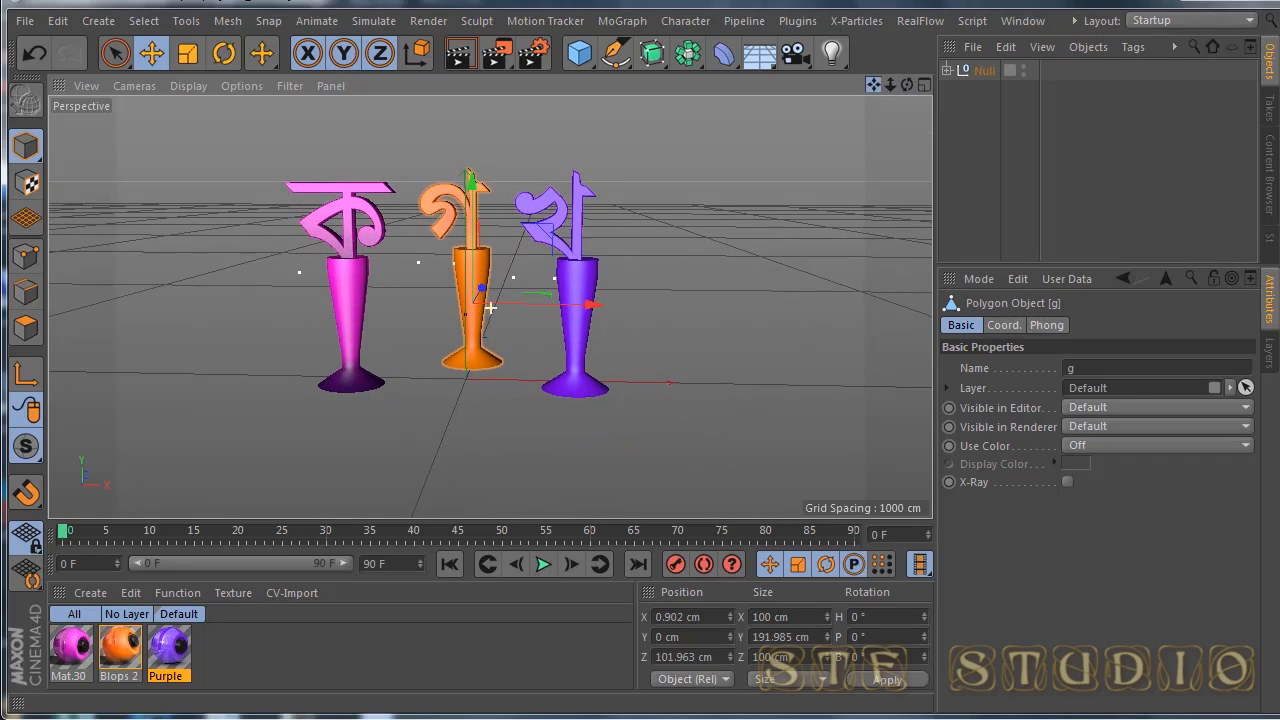
pyautogui.moveTo(904, 85); pyautogui.dragTo(954, 88)
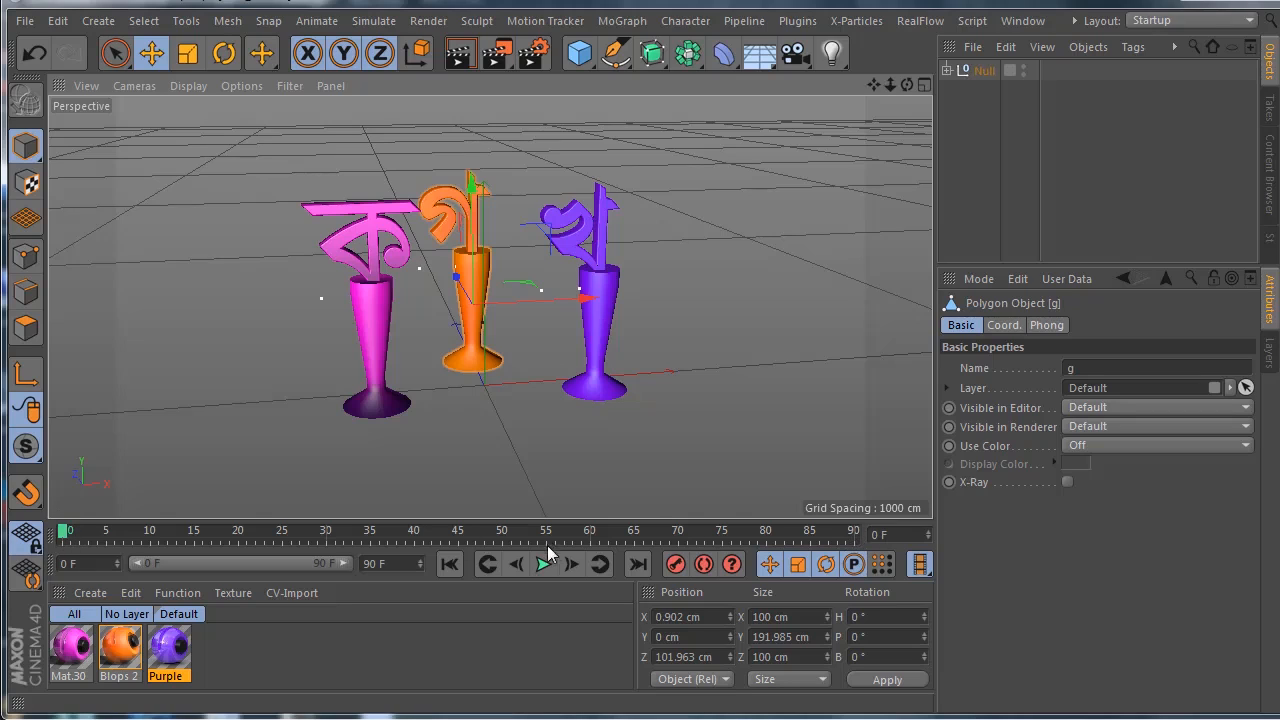
pyautogui.click(376, 563)
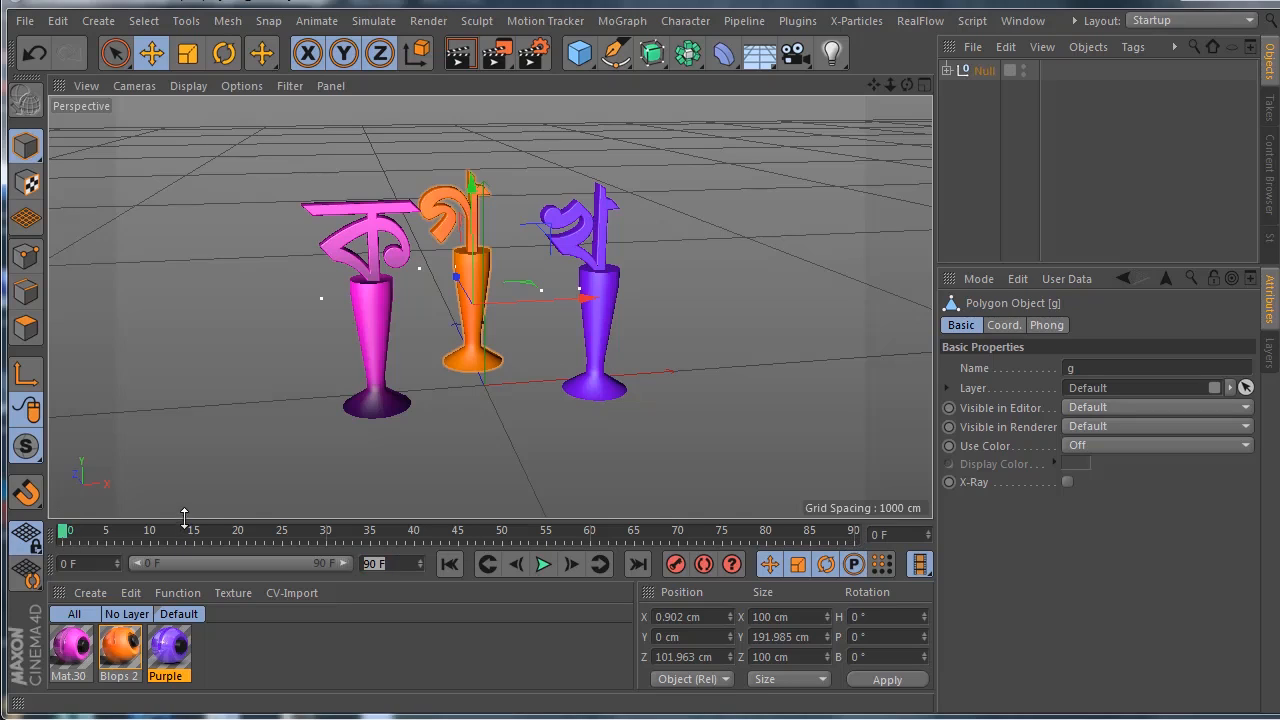
pyautogui.write('200')
pyautogui.press('Return')
pyautogui.moveTo(237, 563); pyautogui.dragTo(354, 560)
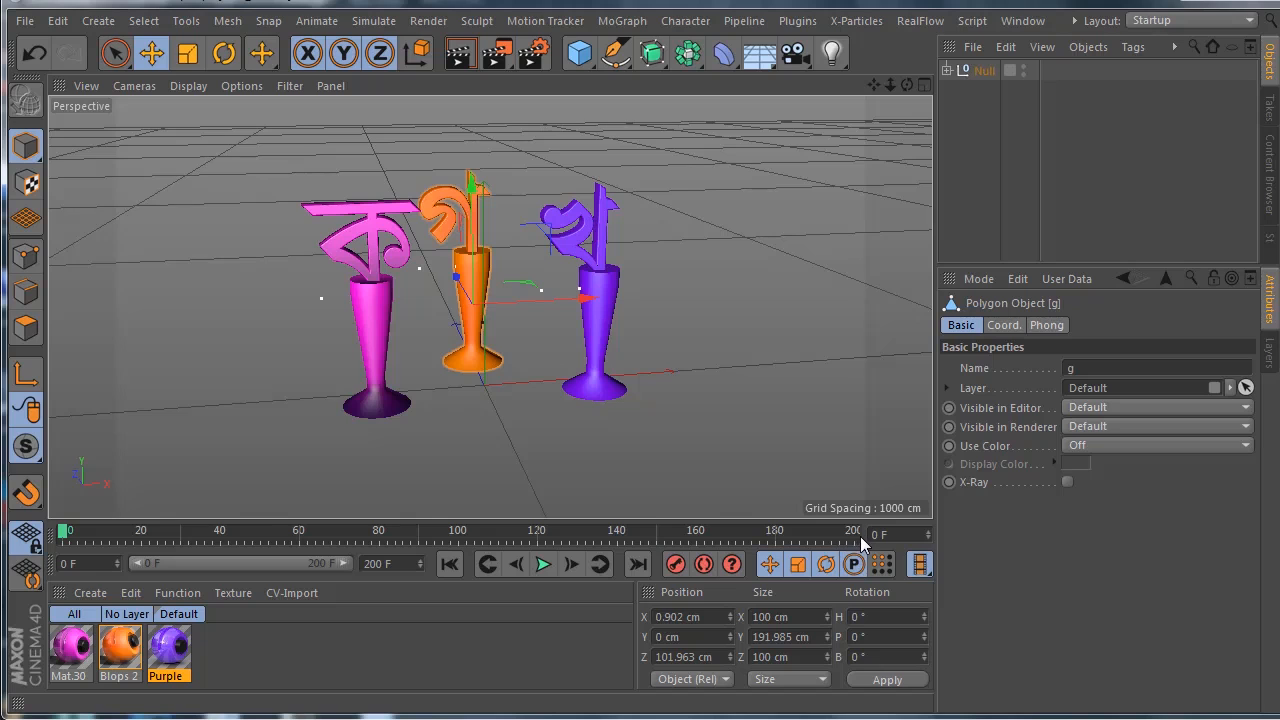
# Check the frame range and frame count in the render settings, then close them
pyautogui.click(530, 62)
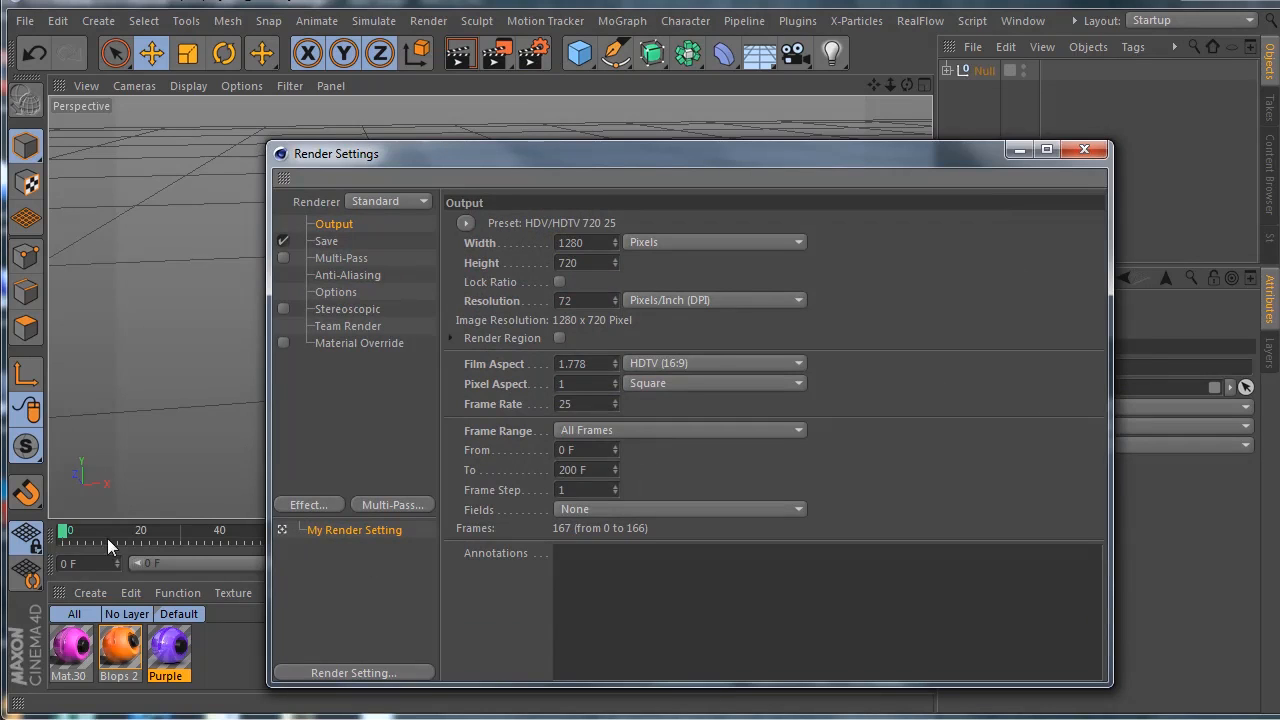
pyautogui.moveTo(394, 154); pyautogui.dragTo(605, 133)
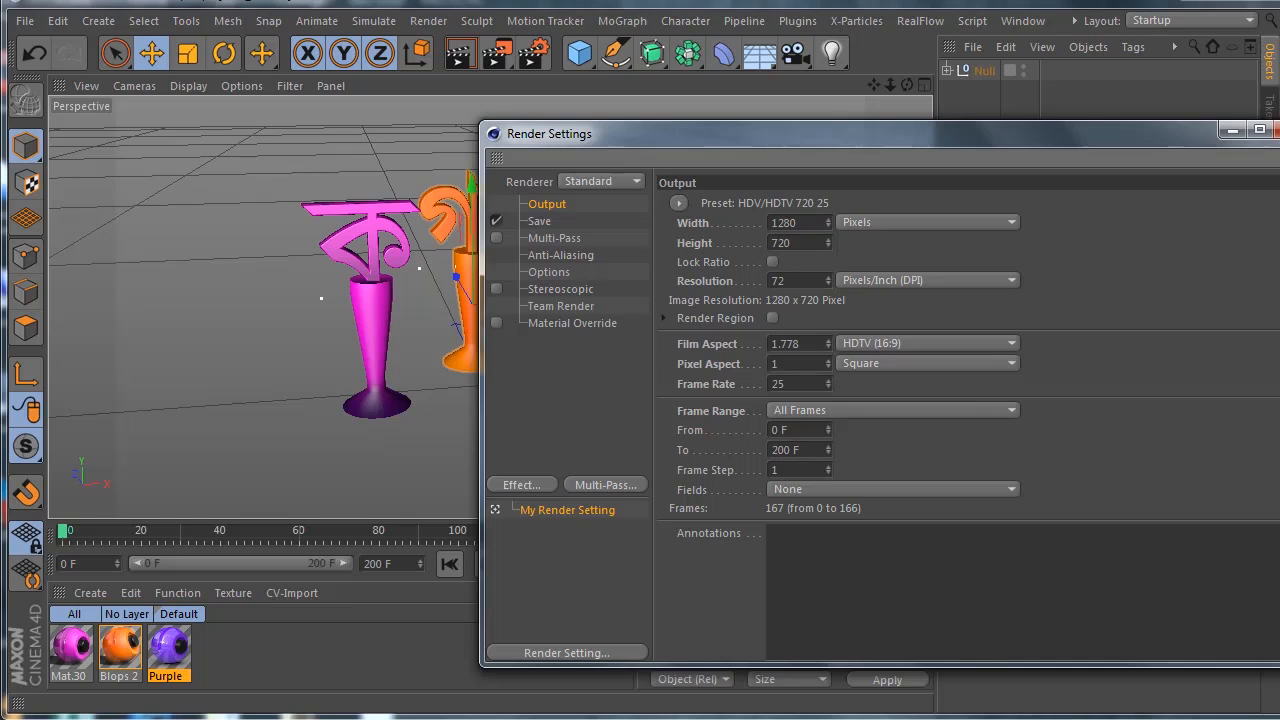
pyautogui.click(1277, 130)
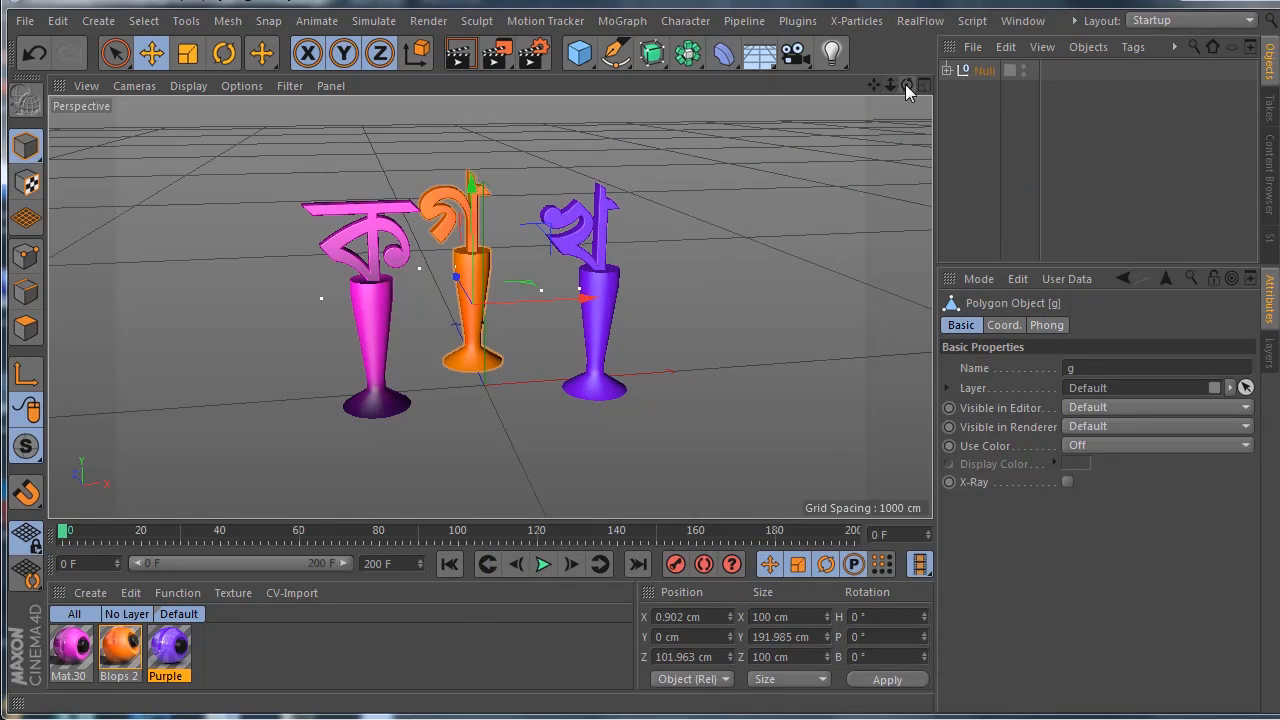
# Open the project settings and set the project's FPS to 25
pyautogui.moveTo(905, 84); pyautogui.dragTo(655, 174)
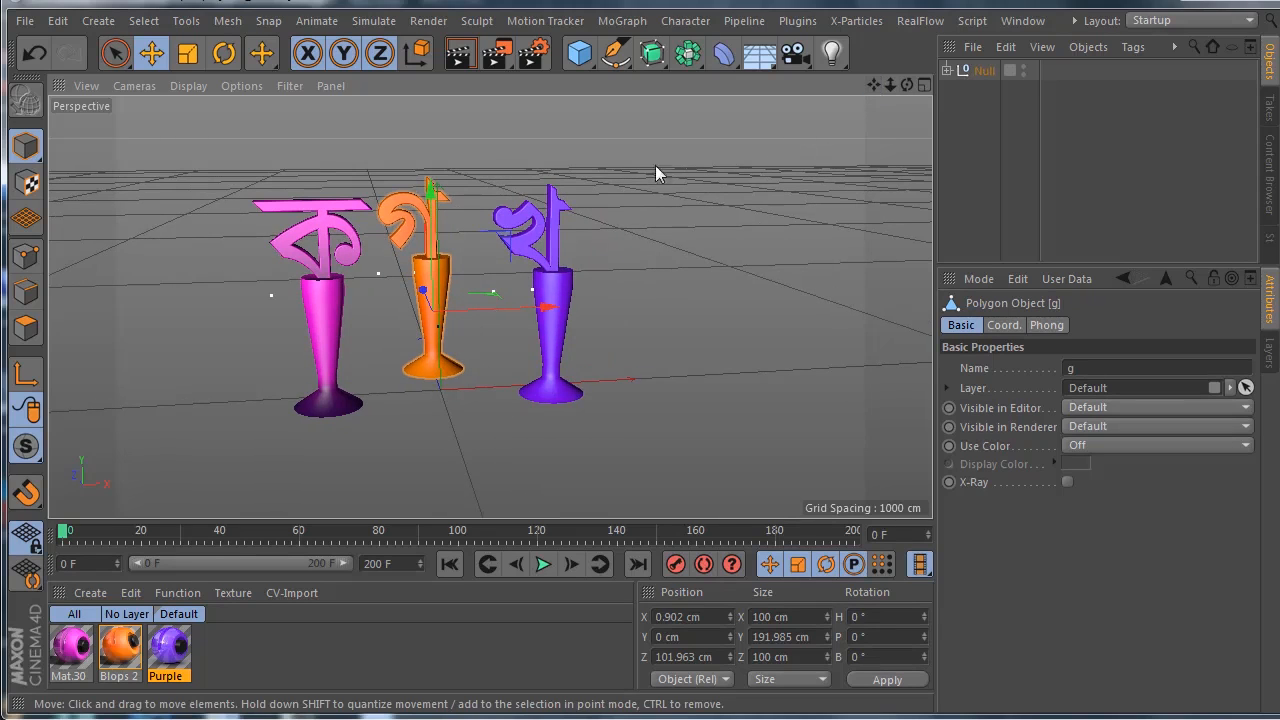
pyautogui.click(25, 21)
pyautogui.moveTo(52, 24)
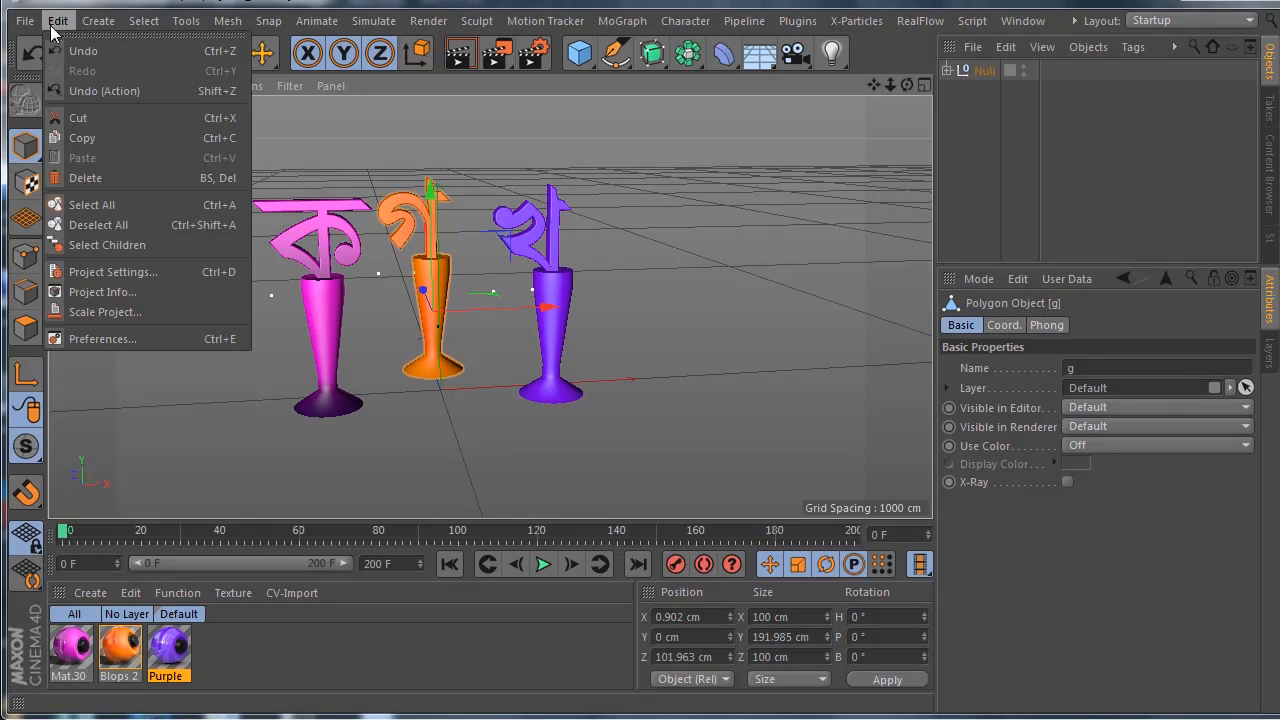
pyautogui.click(120, 272)
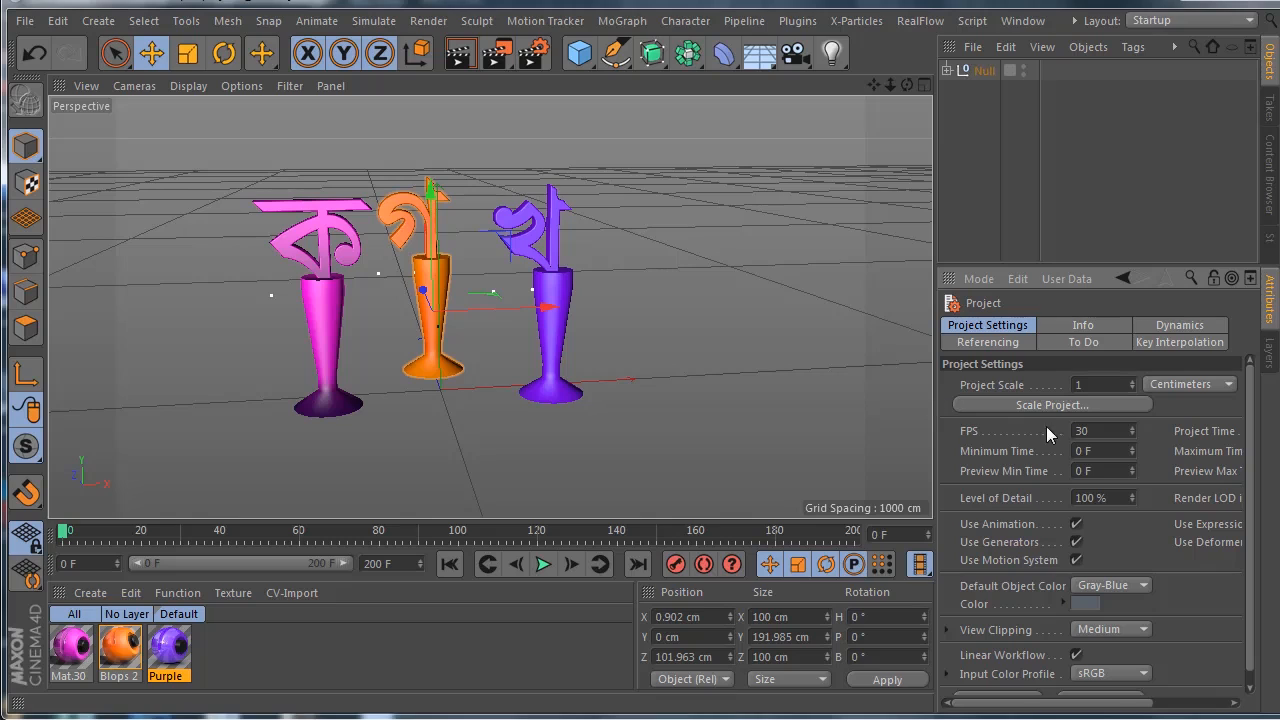
pyautogui.doubleClick(1098, 431)
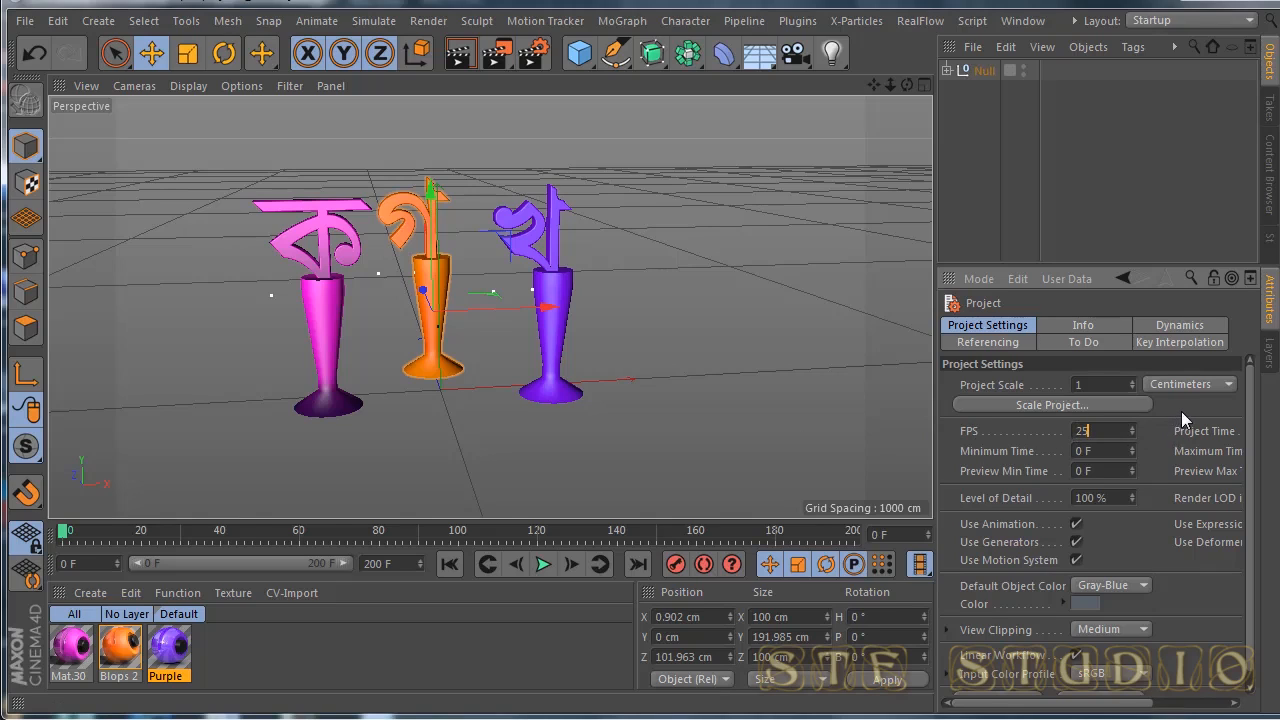
pyautogui.press('Return')
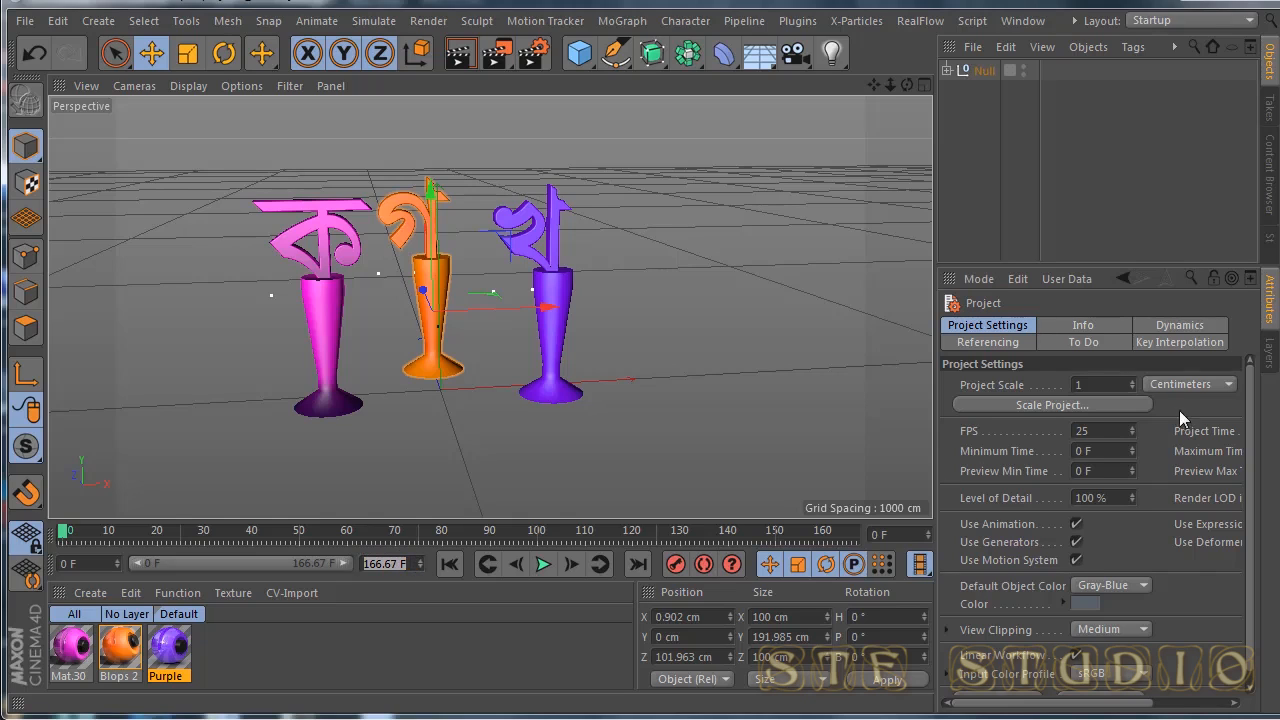
# Restore the timeline's end to frame 200, stretch the preview range to it, and check the render output's frame rate and range
pyautogui.doubleClick(1096, 431)
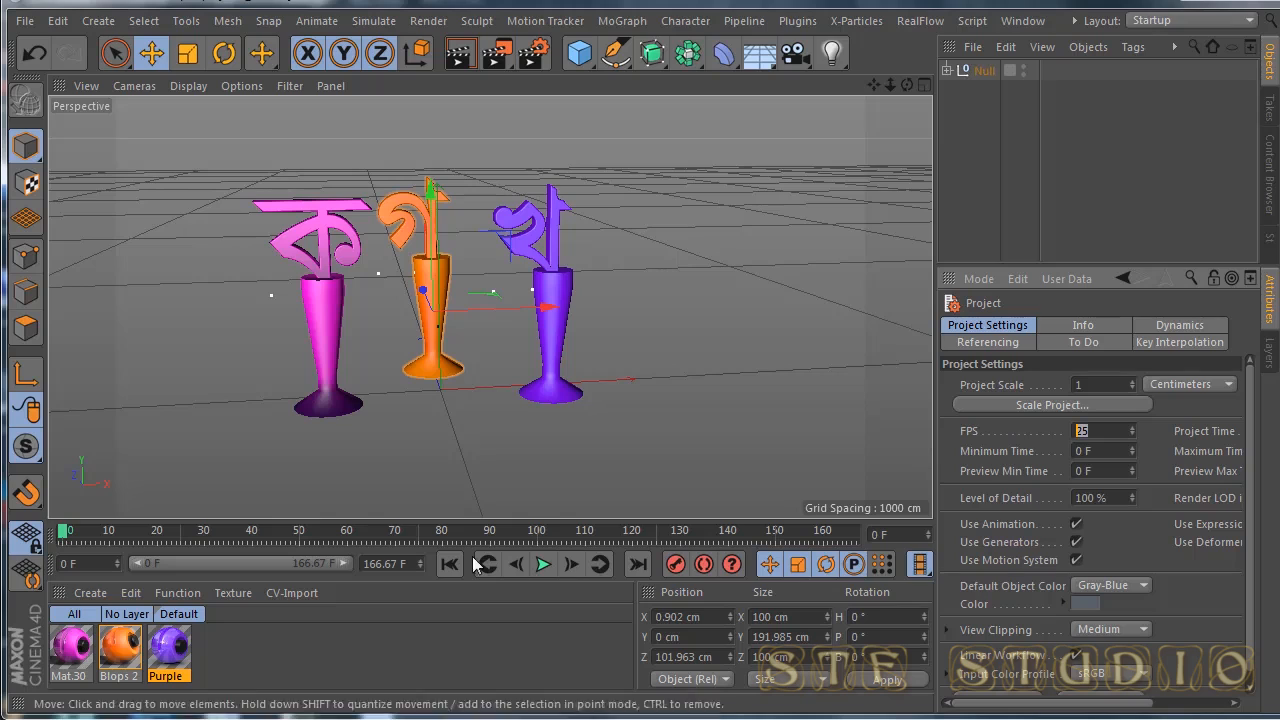
pyautogui.doubleClick(385, 563)
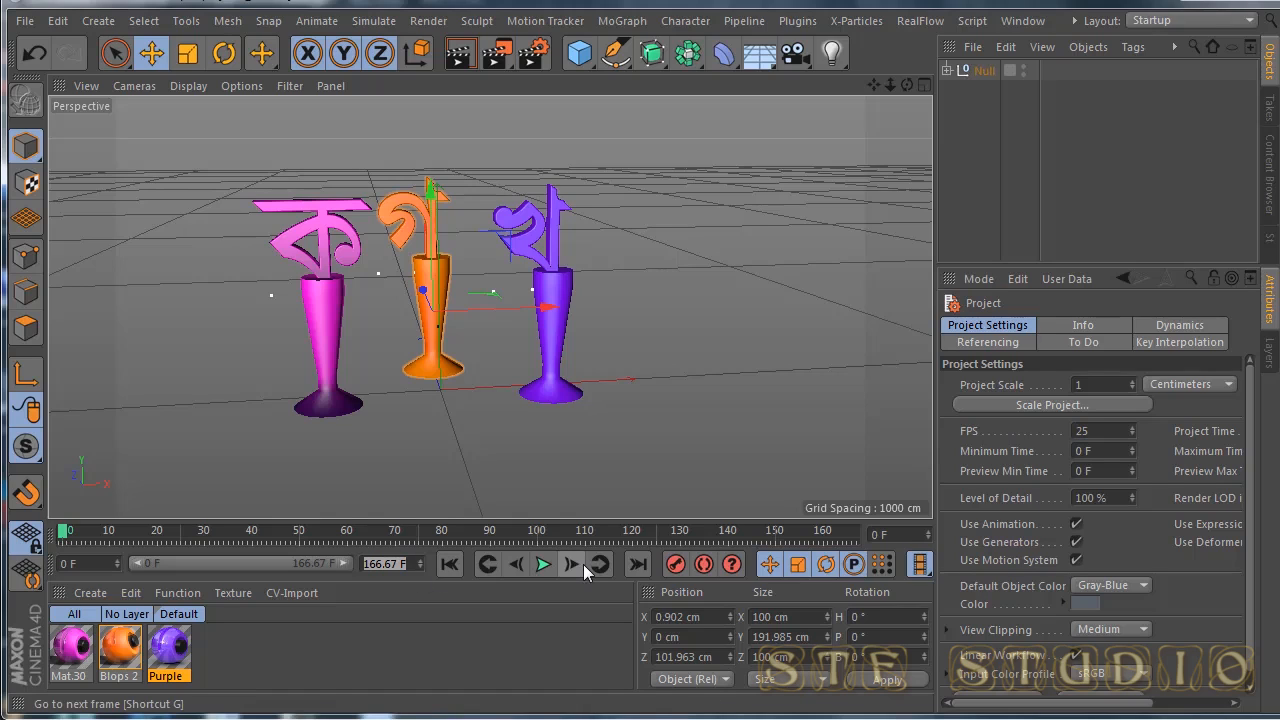
pyautogui.write('200')
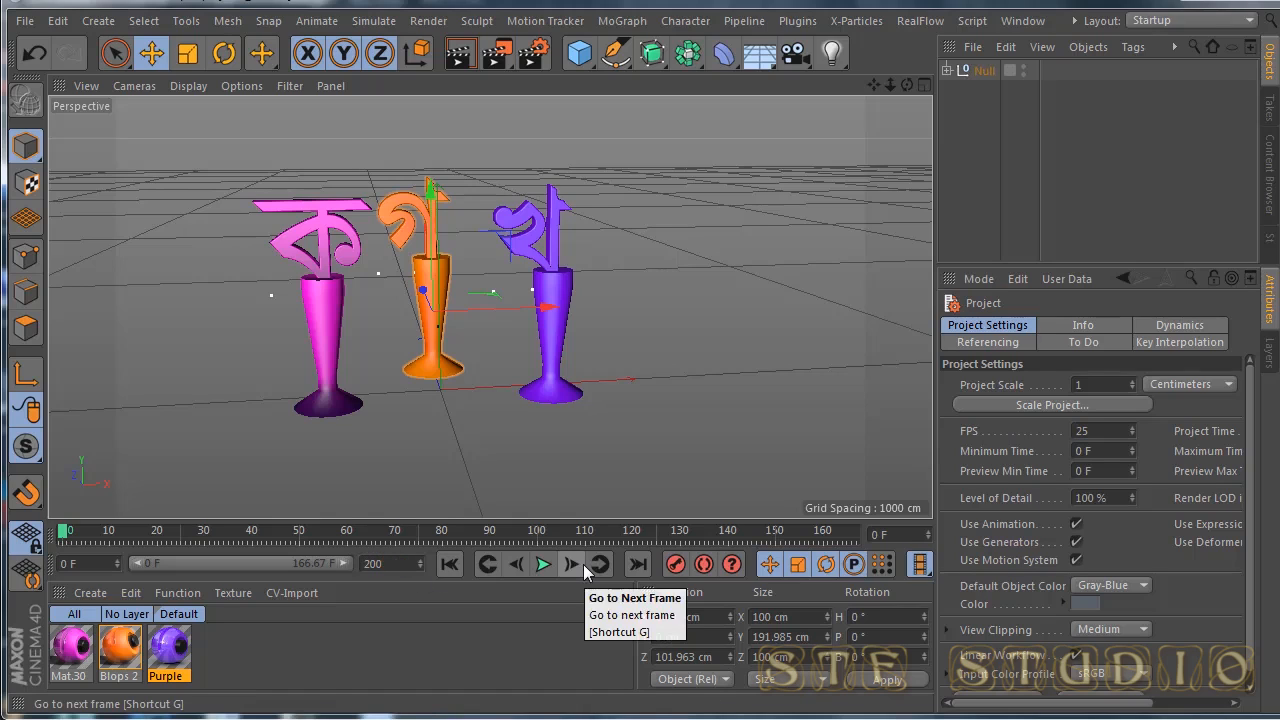
pyautogui.press('Return')
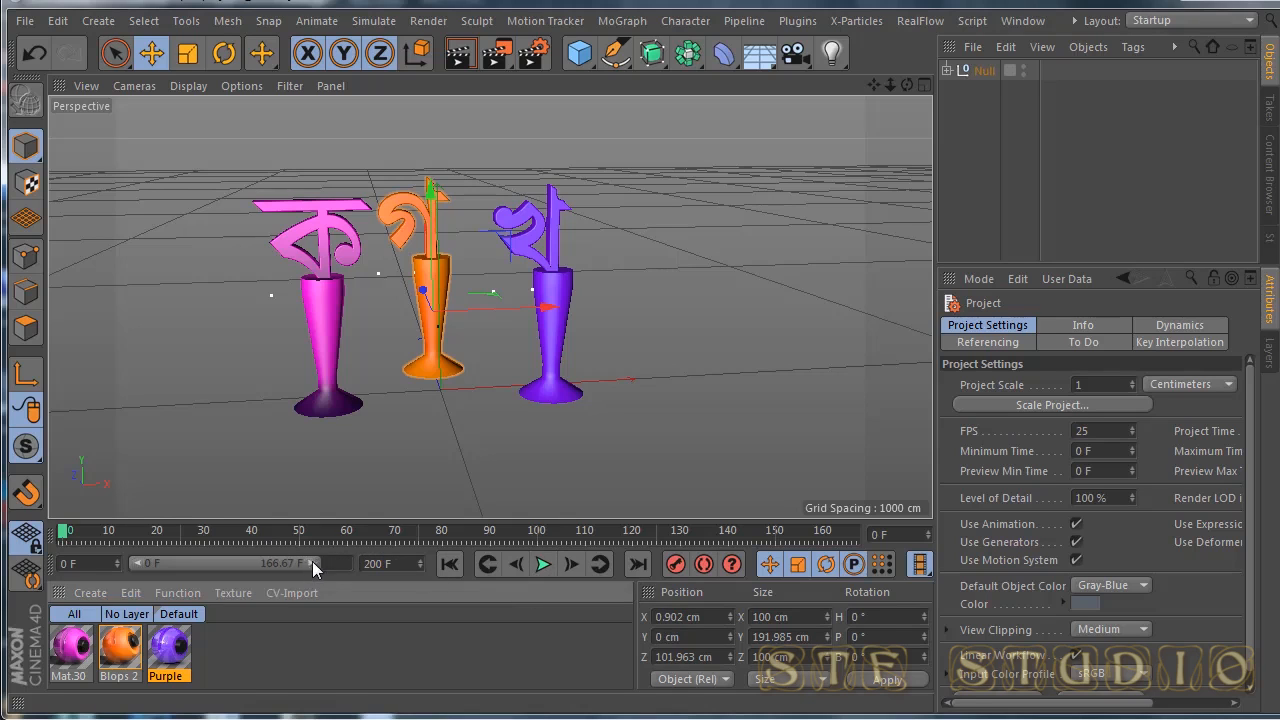
pyautogui.moveTo(312, 561); pyautogui.dragTo(421, 566)
pyautogui.click(539, 60)
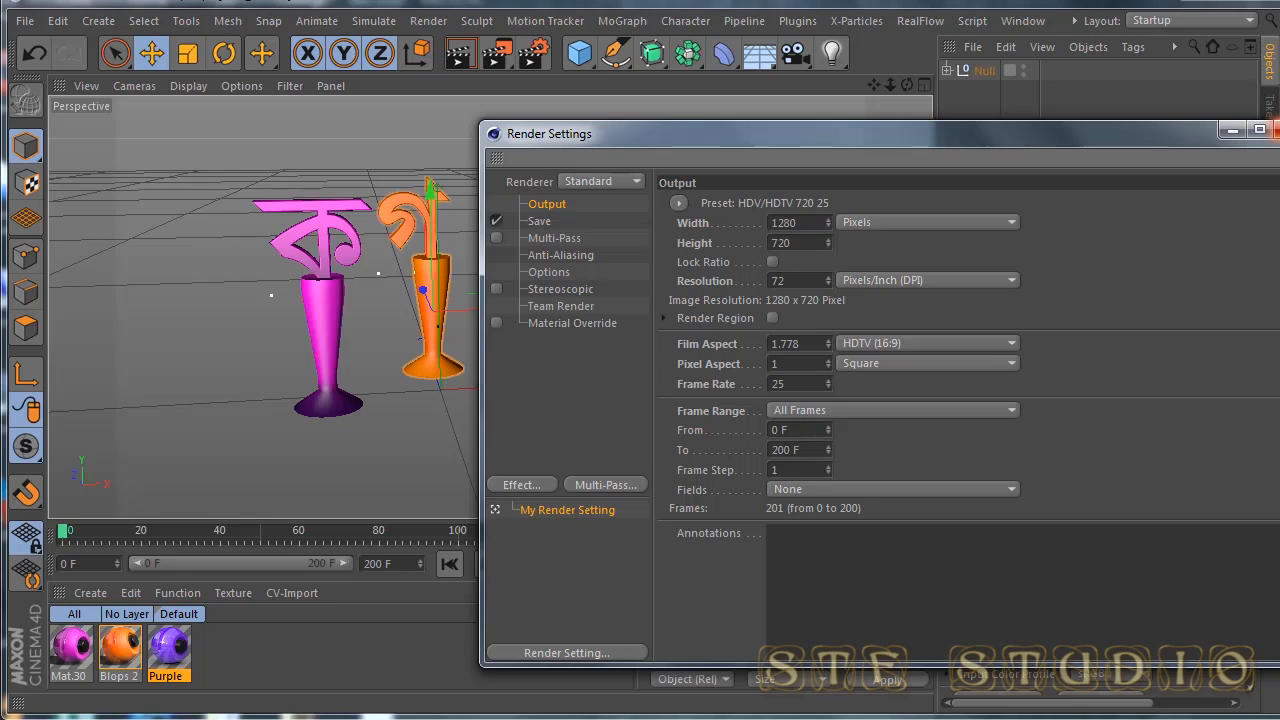
pyautogui.click(1270, 129)
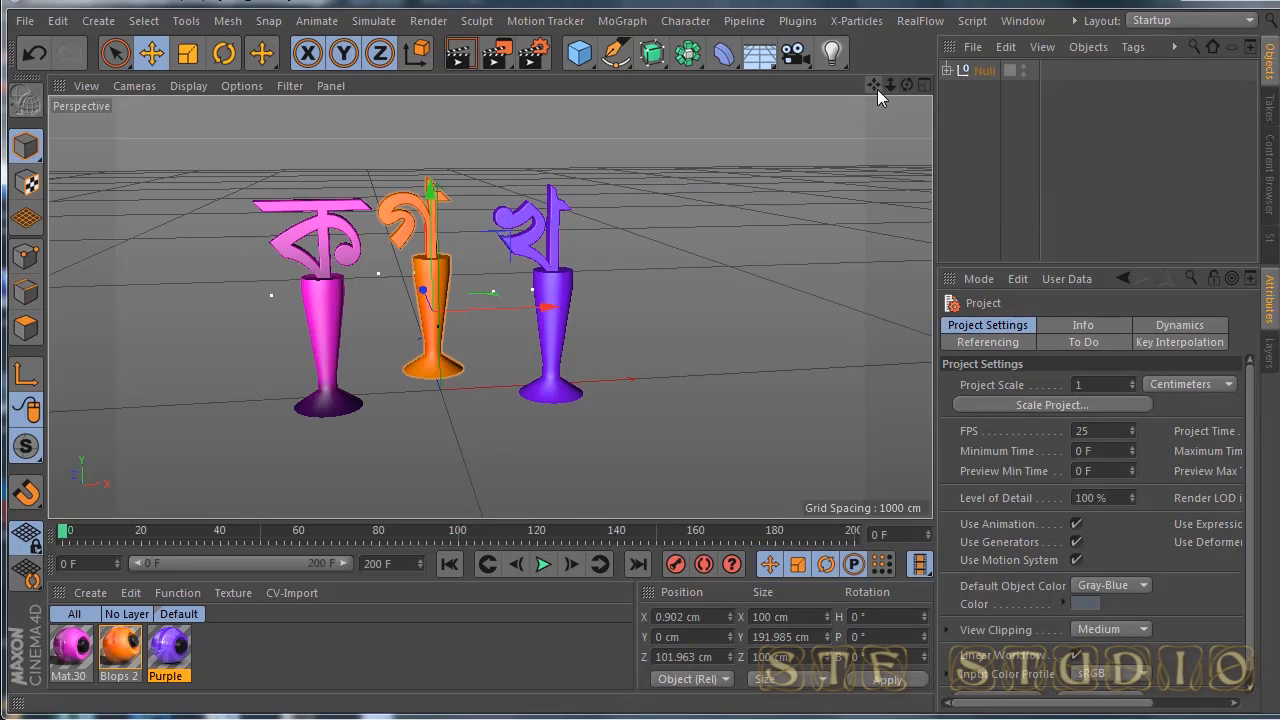
# Frame the three letter vases from a low angle and add a standard camera at a heading of about -37°
pyautogui.moveTo(908, 85); pyautogui.dragTo(893, 85)
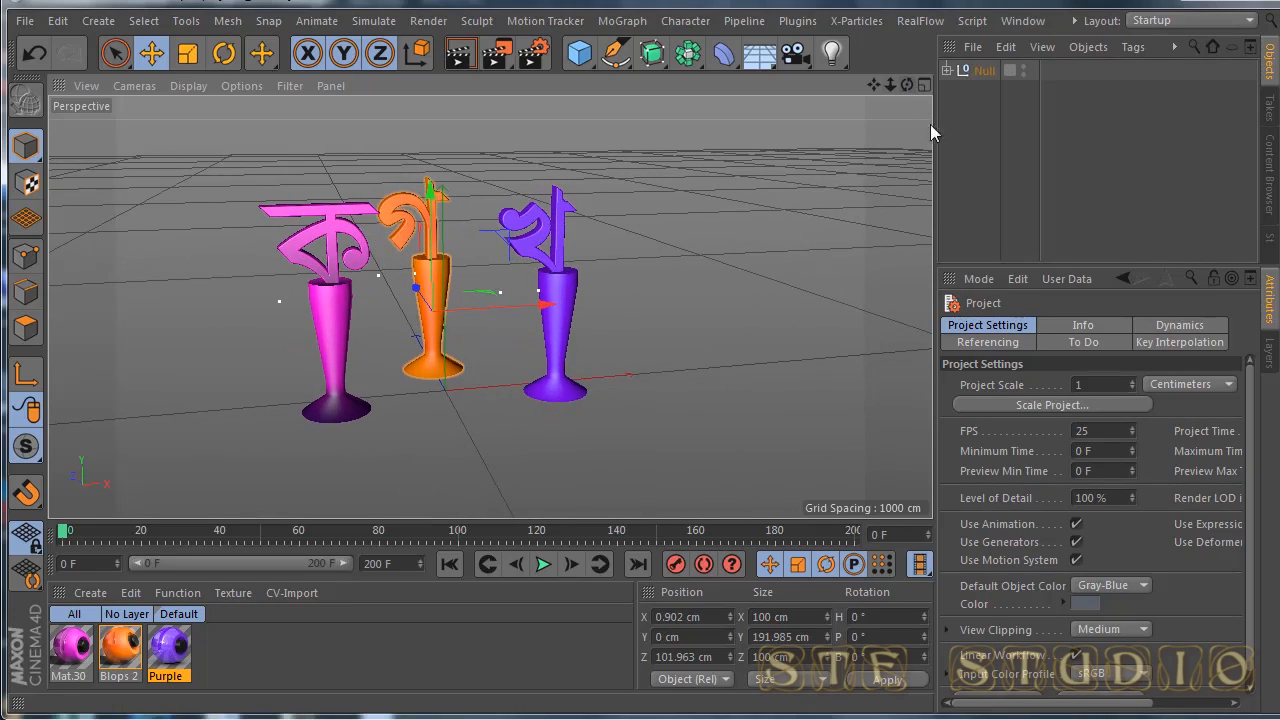
pyautogui.moveTo(1095, 430); pyautogui.dragTo(996, 430)
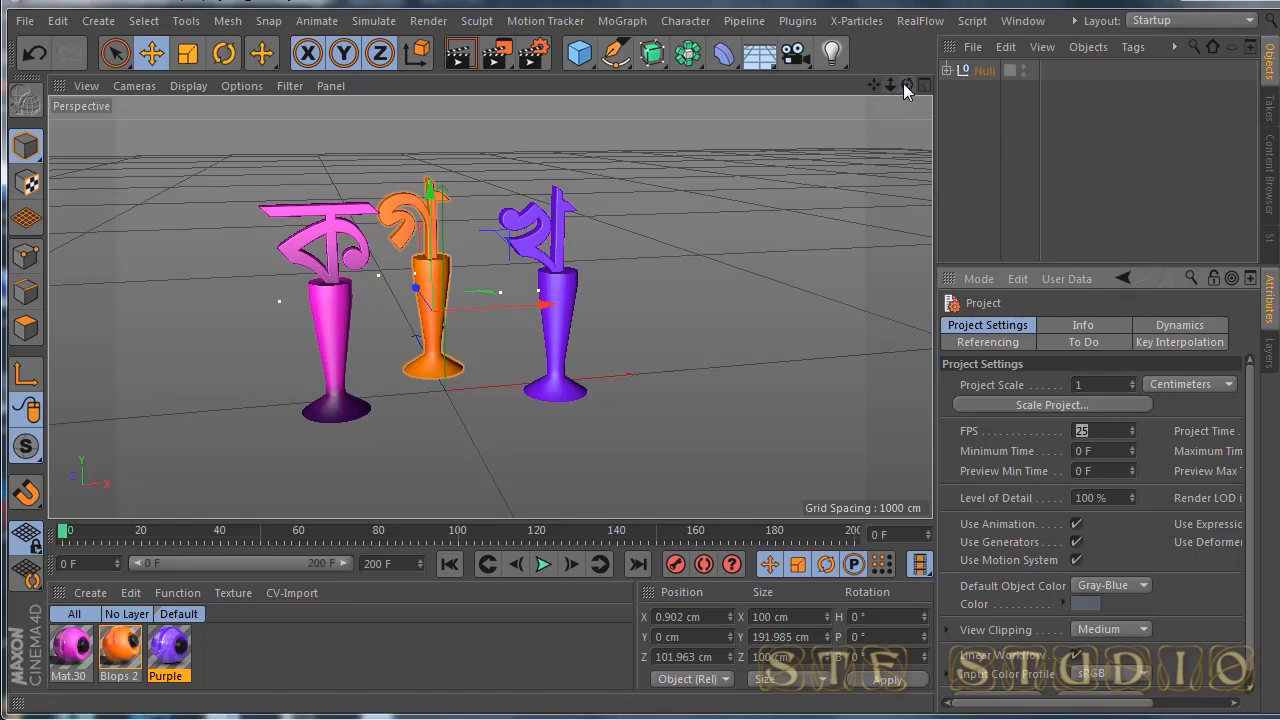
pyautogui.moveTo(907, 85)
pyautogui.mouseDown()
pyautogui.moveTo(907, 70)
pyautogui.moveTo(883, 89)
pyautogui.mouseUp()
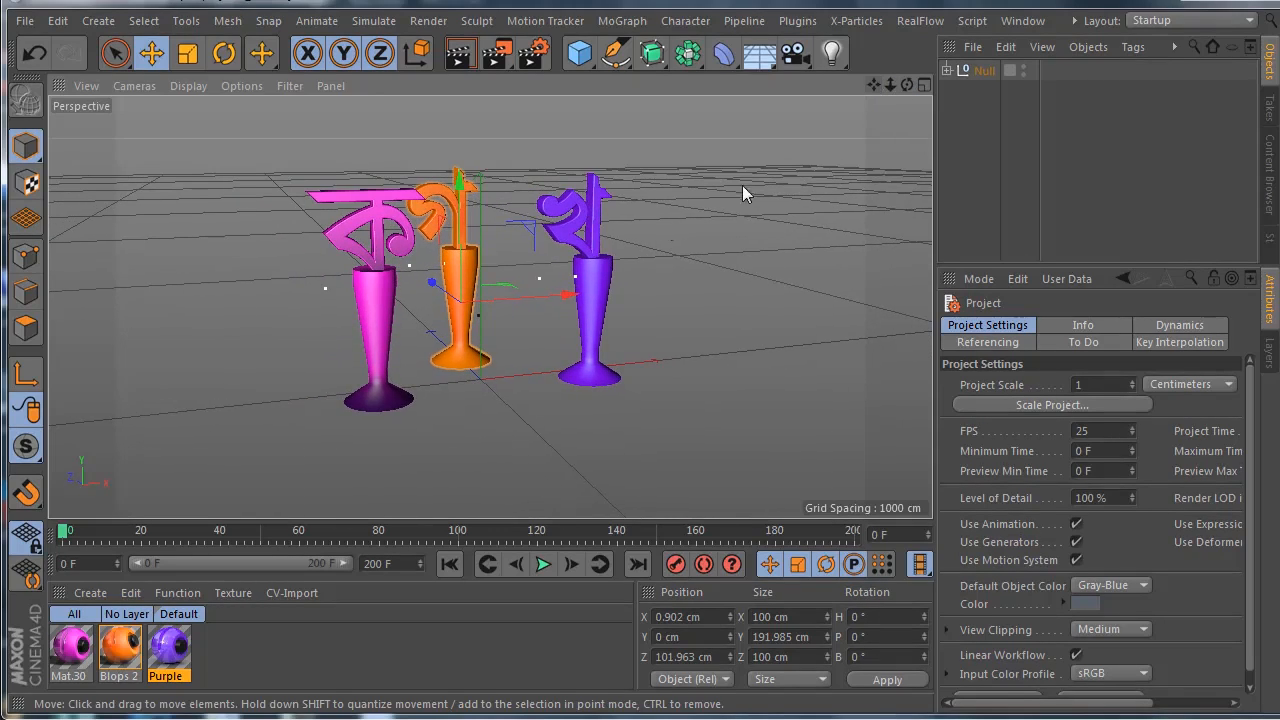
pyautogui.scroll(4, 495, 251)
pyautogui.scroll(-3, 495, 251)
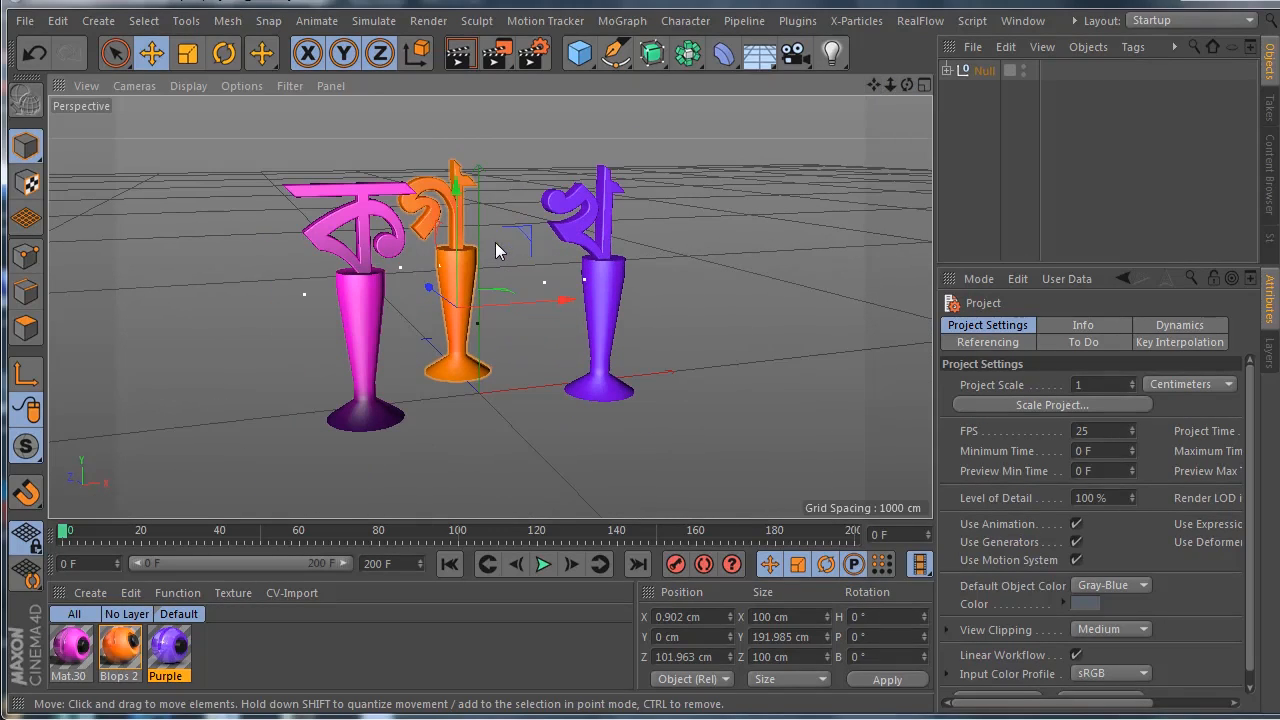
pyautogui.scroll(2, 495, 251)
pyautogui.moveTo(907, 85); pyautogui.dragTo(878, 117)
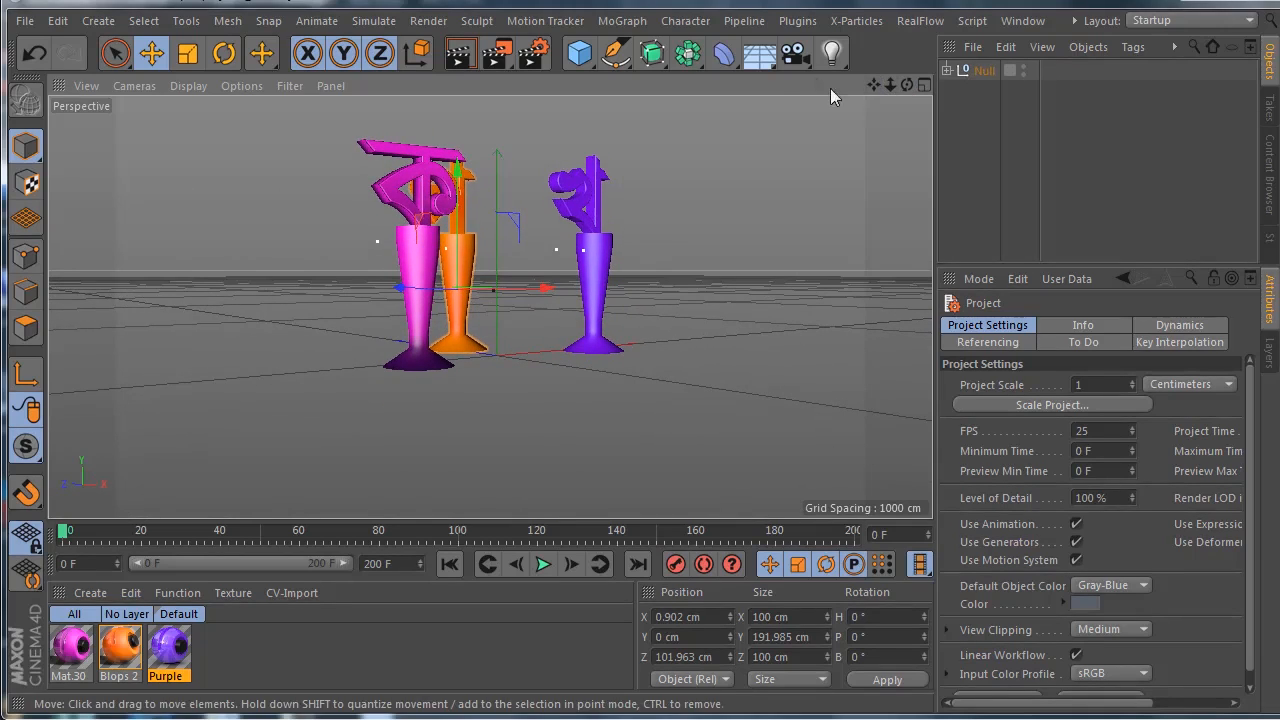
pyautogui.click(795, 53)
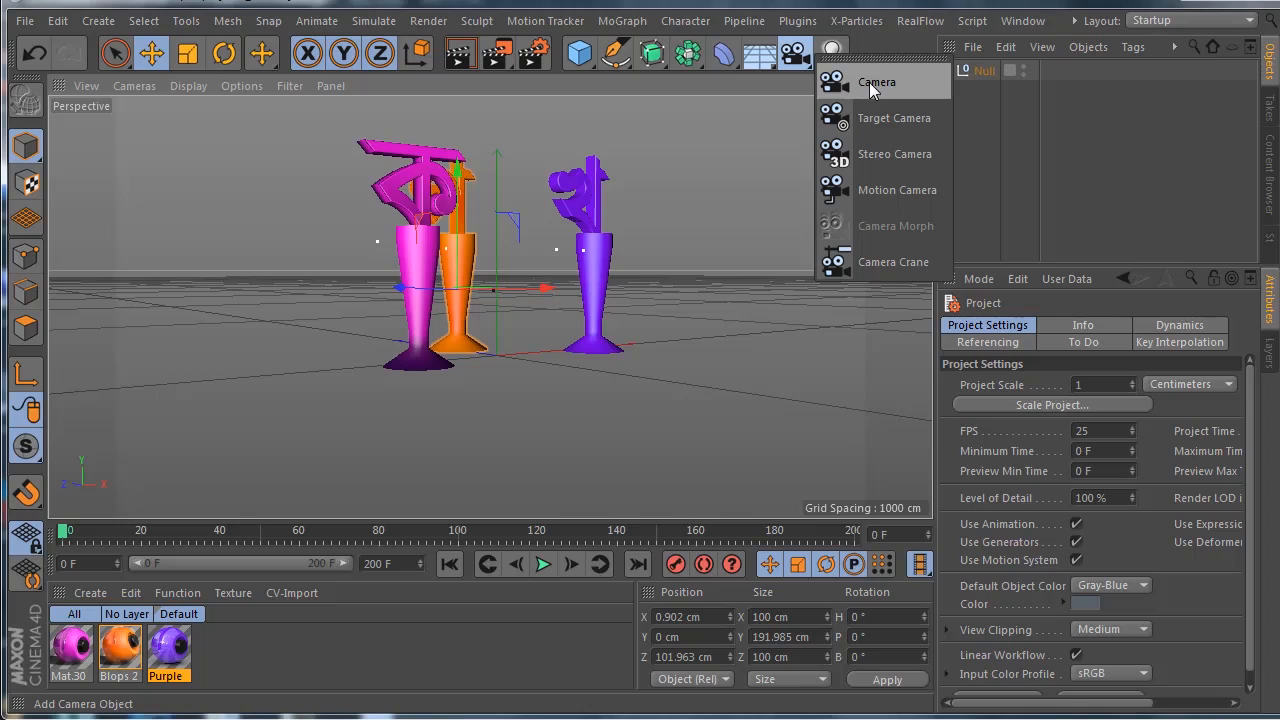
pyautogui.click(869, 82)
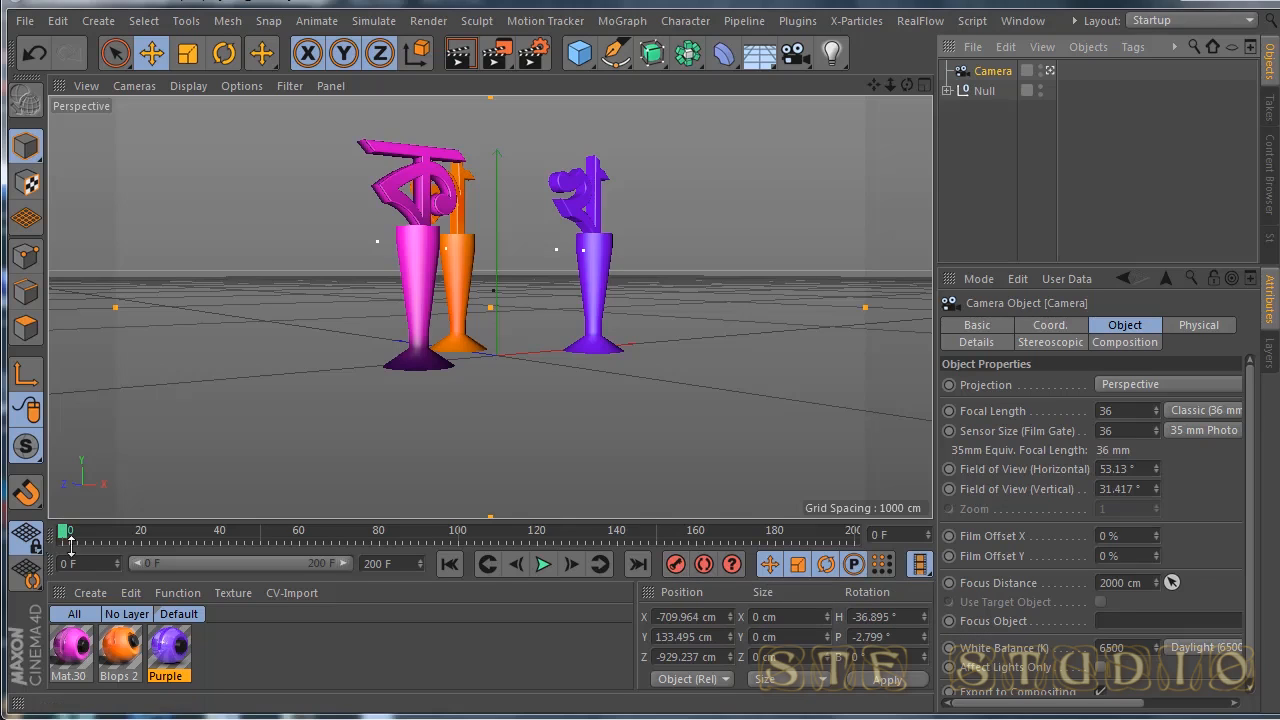
# Record the camera's first keyframe at frame 0 and scrub the timeline to check it, returning to frame 0
pyautogui.click(675, 565)
pyautogui.moveTo(62, 533); pyautogui.dragTo(256, 535)
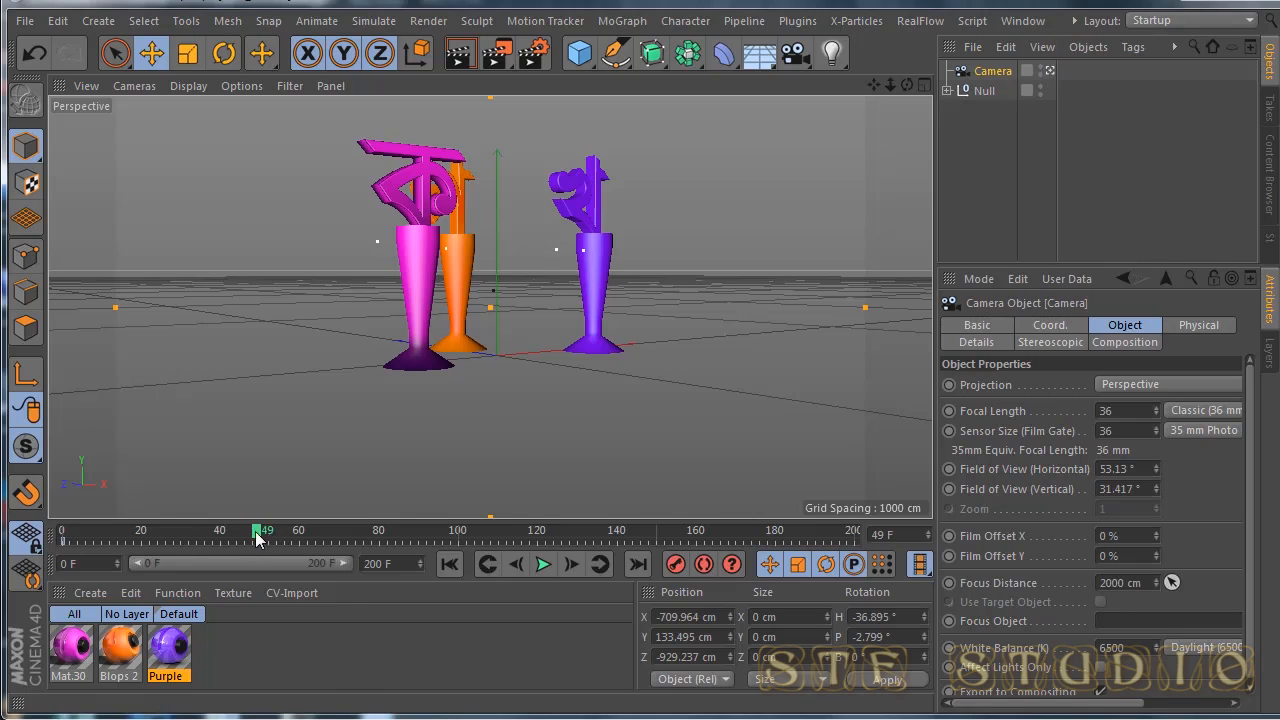
pyautogui.moveTo(256, 538); pyautogui.dragTo(63, 536)
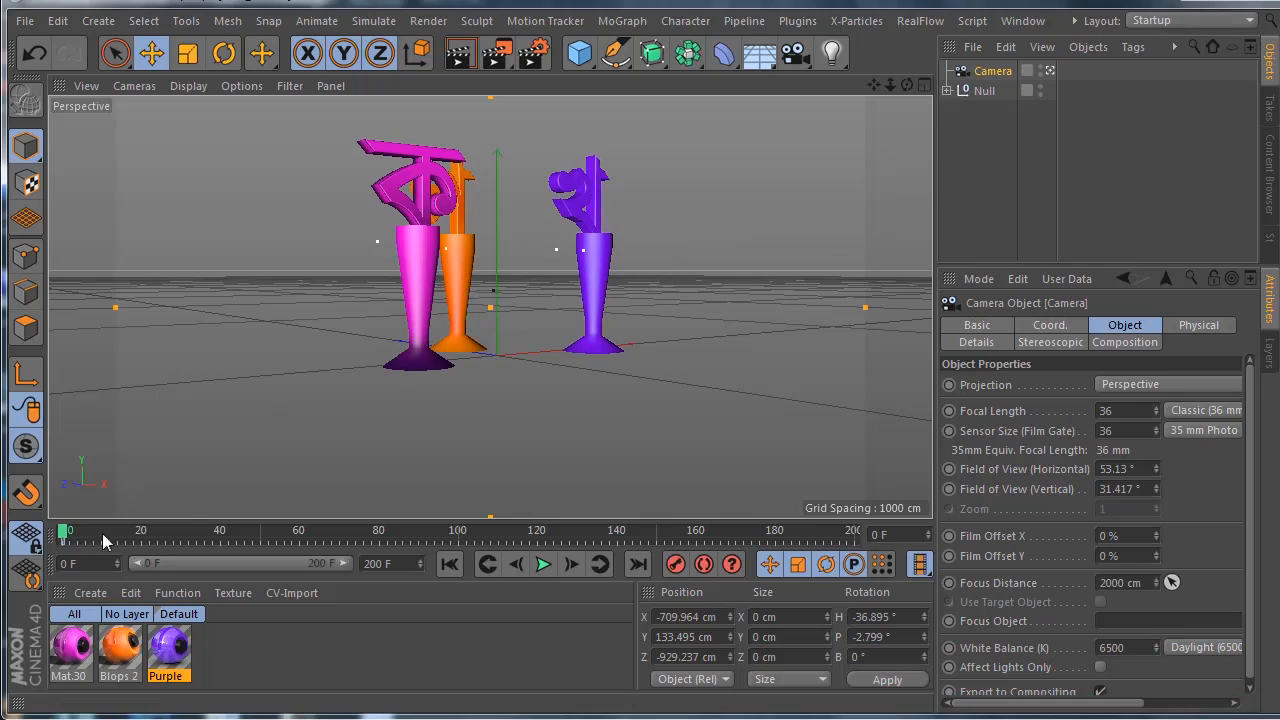
pyautogui.moveTo(60, 535)
pyautogui.mouseDown()
pyautogui.moveTo(45, 538)
pyautogui.moveTo(300, 536)
pyautogui.moveTo(62, 536)
pyautogui.mouseUp()
# Move the playhead to frame 81, inspect the camera from outside, and return to looking through it
pyautogui.click(1049, 71)
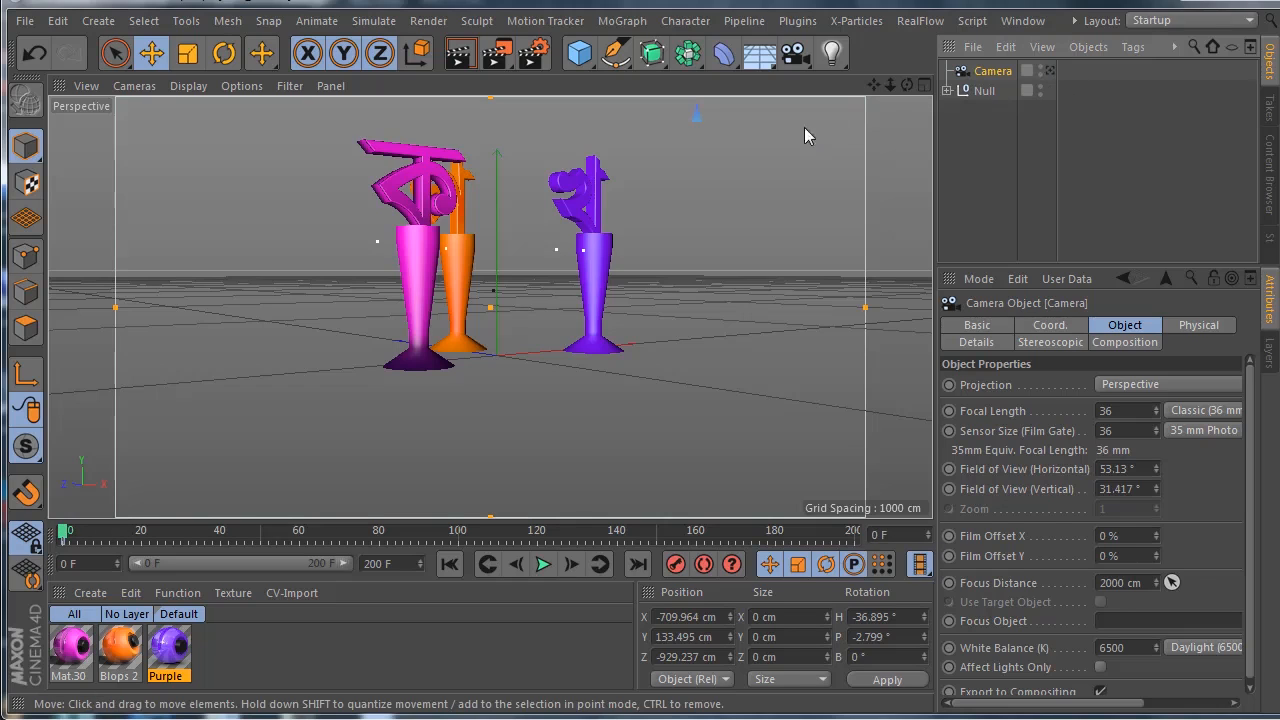
pyautogui.moveTo(64, 531); pyautogui.dragTo(383, 531)
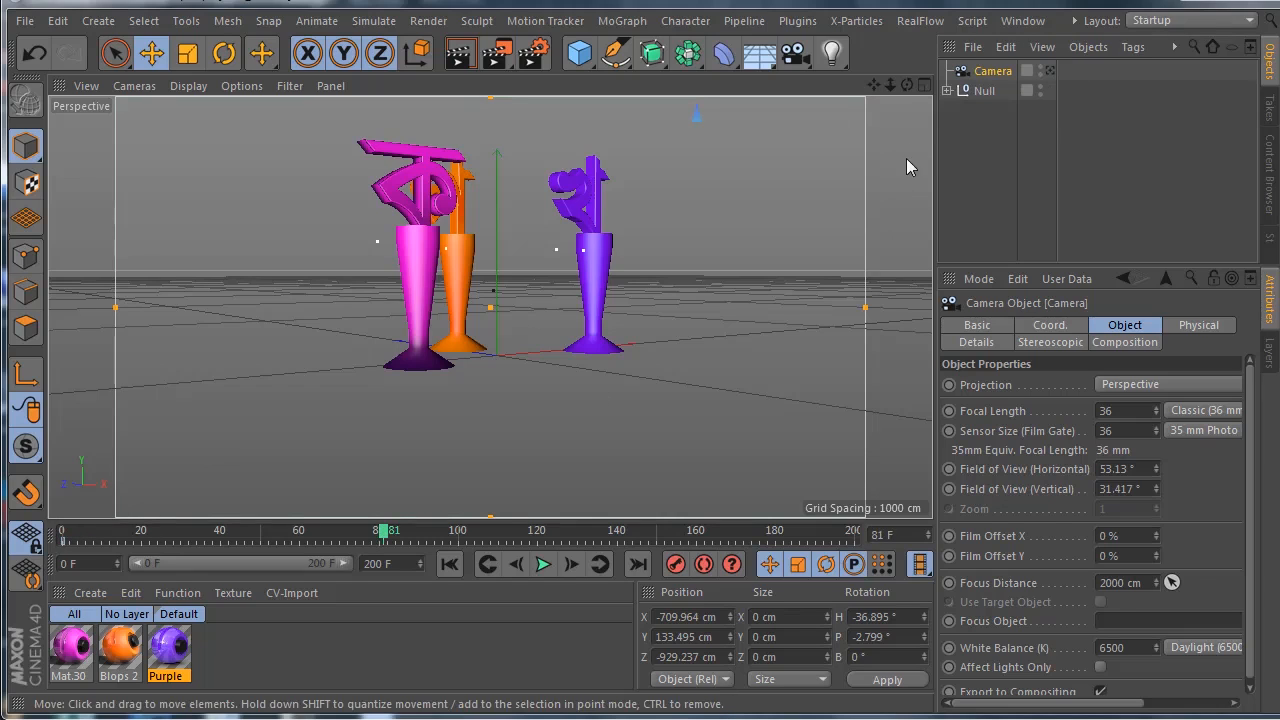
pyautogui.moveTo(891, 86)
pyautogui.mouseDown()
pyautogui.moveTo(907, 85)
pyautogui.moveTo(873, 85)
pyautogui.moveTo(906, 86)
pyautogui.mouseUp()
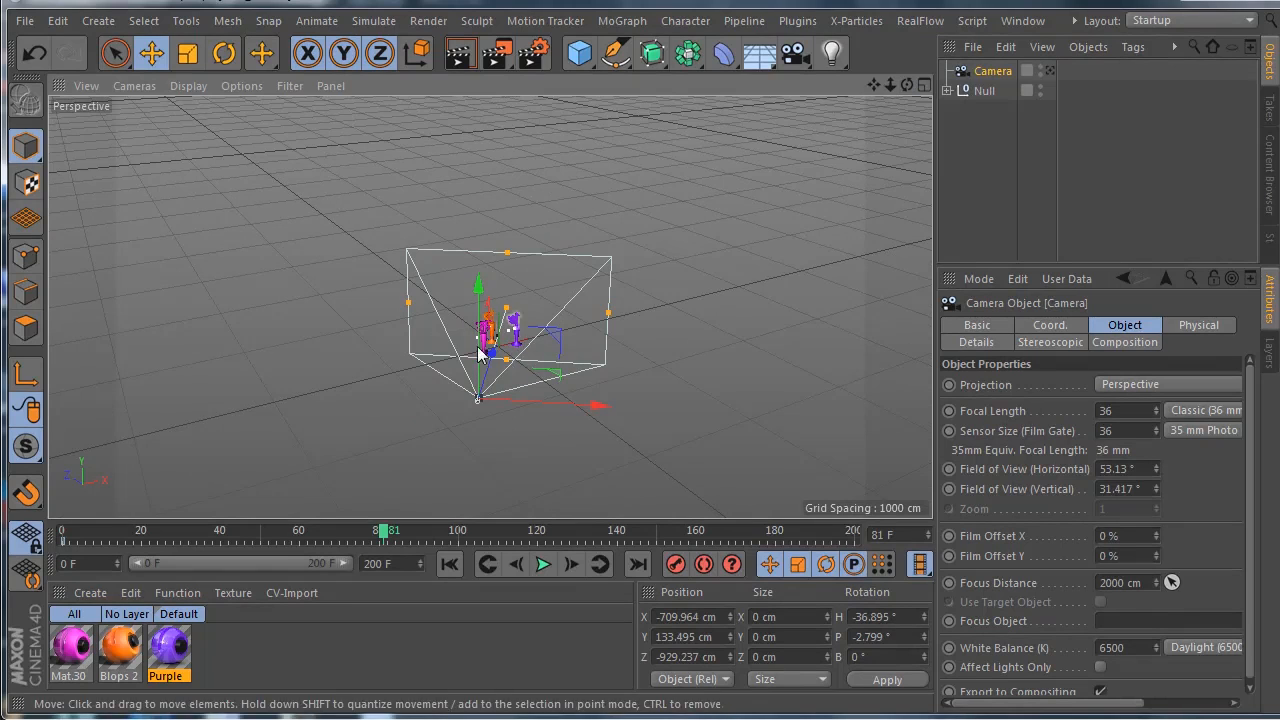
pyautogui.scroll(2, 500, 338)
pyautogui.scroll(1, 500, 338)
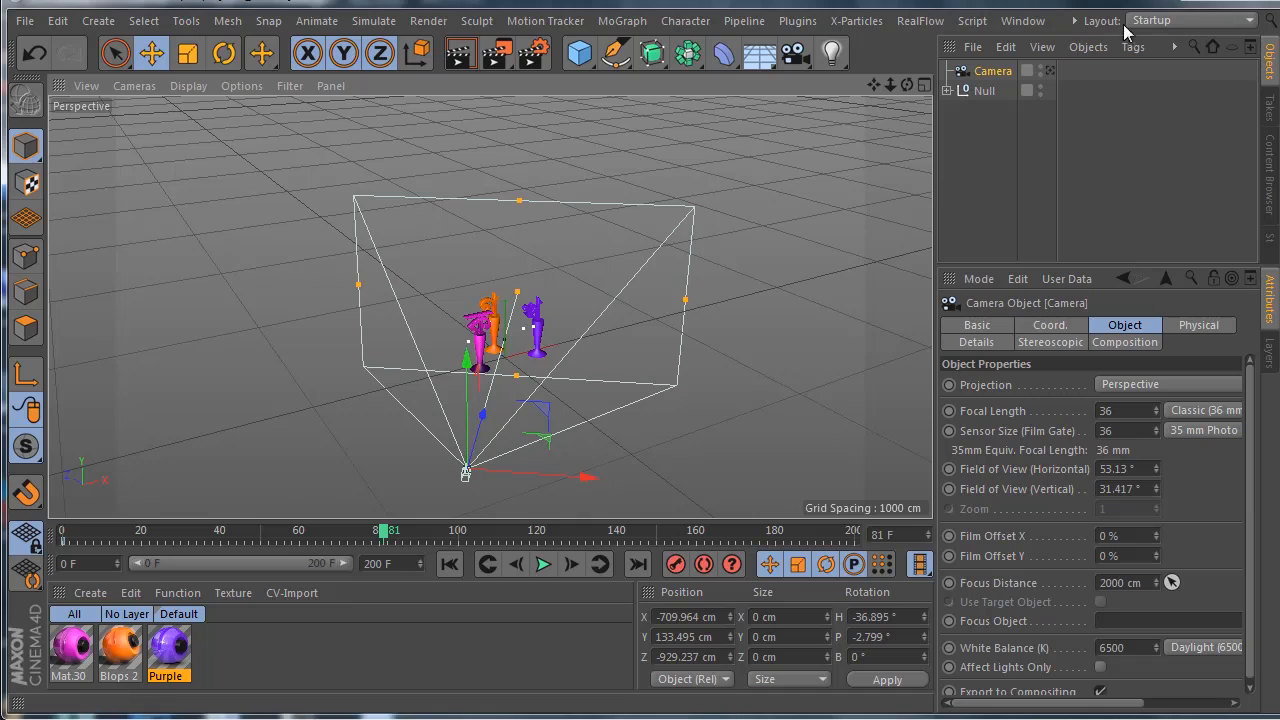
pyautogui.click(1049, 71)
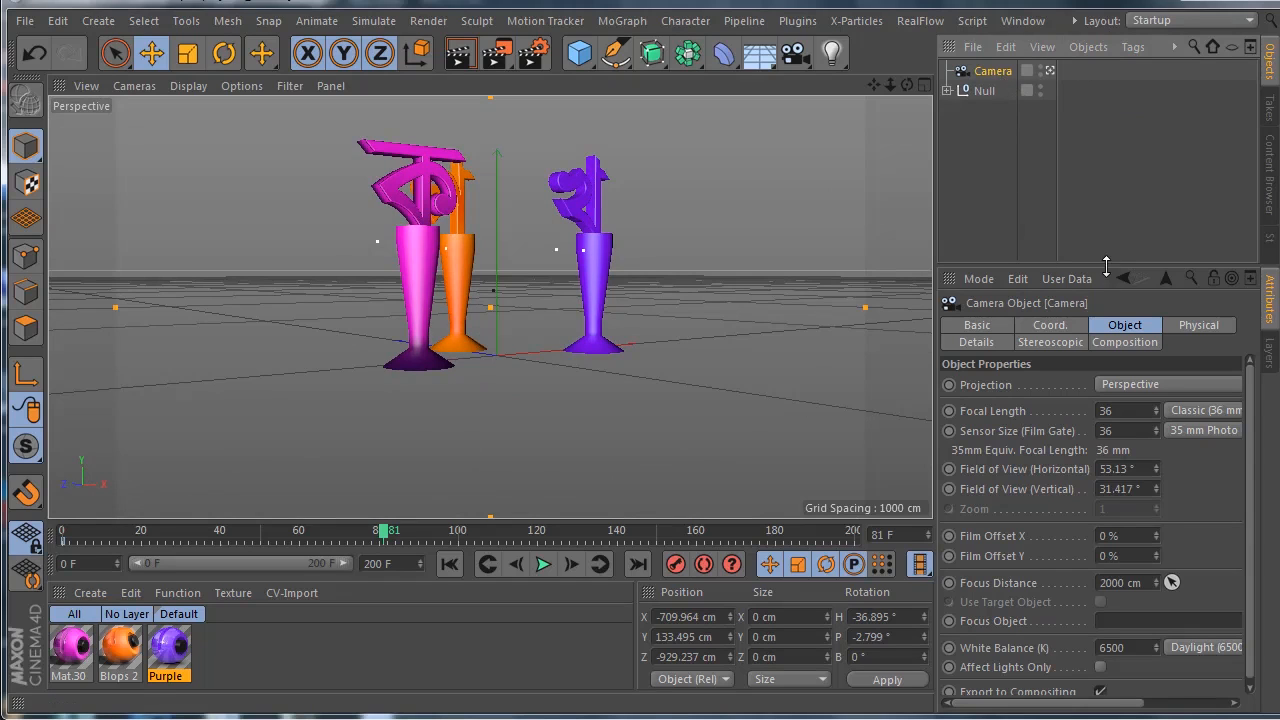
# Orbit the camera to a heading of about -68° with Film Offset Y at 1 %, and record its keyframe at frame 81
pyautogui.moveTo(1103, 269); pyautogui.dragTo(1087, 167)
pyautogui.moveTo(1086, 224); pyautogui.dragTo(1086, 282)
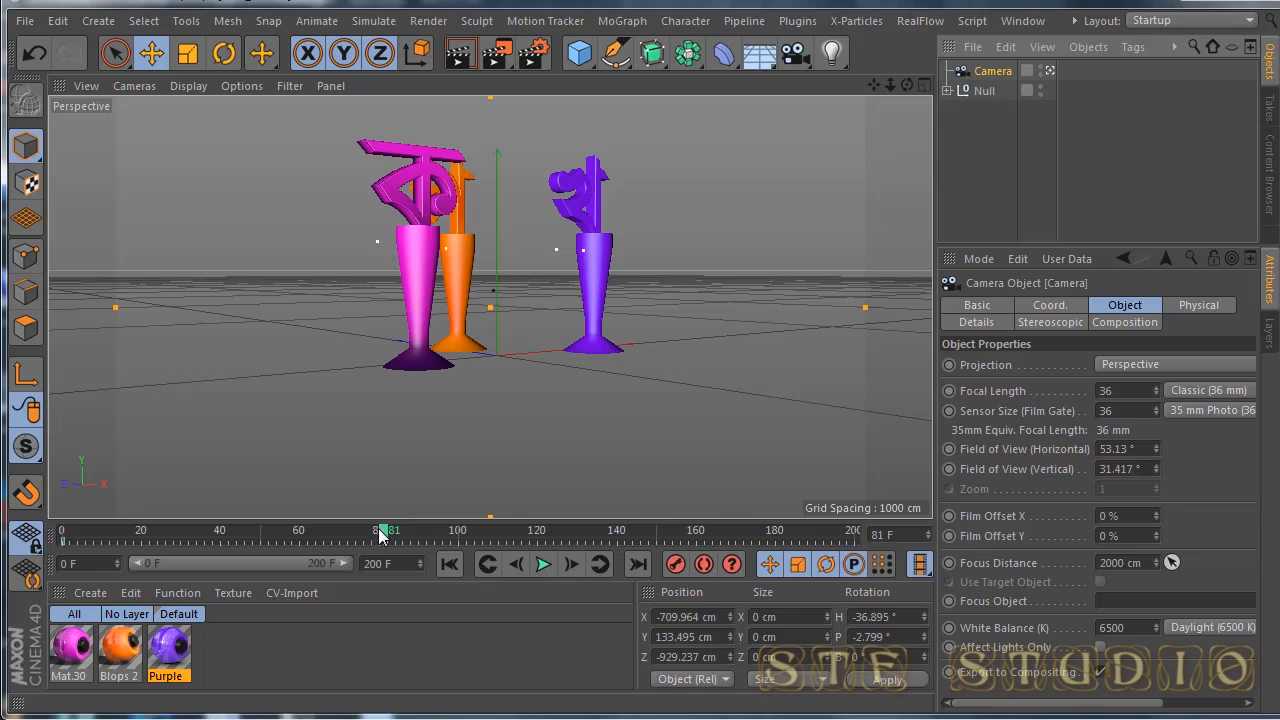
pyautogui.moveTo(908, 84); pyautogui.dragTo(875, 81)
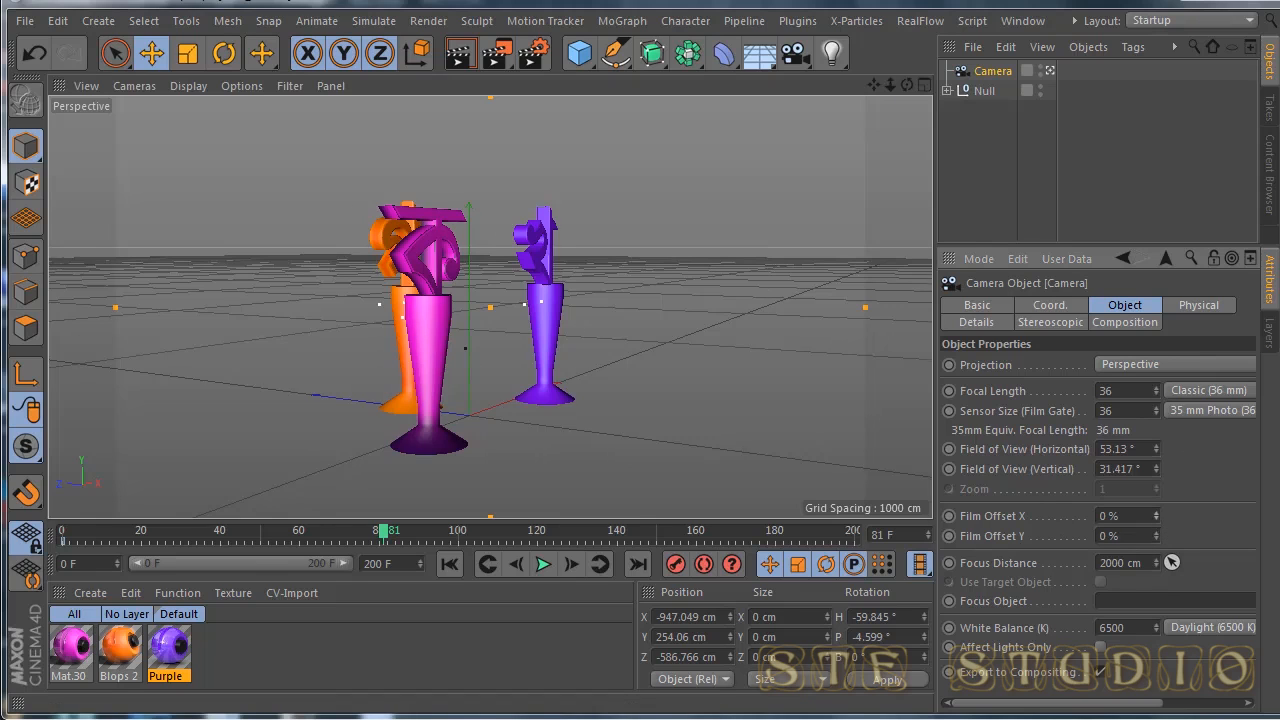
pyautogui.moveTo(1155, 519); pyautogui.dragTo(1155, 532)
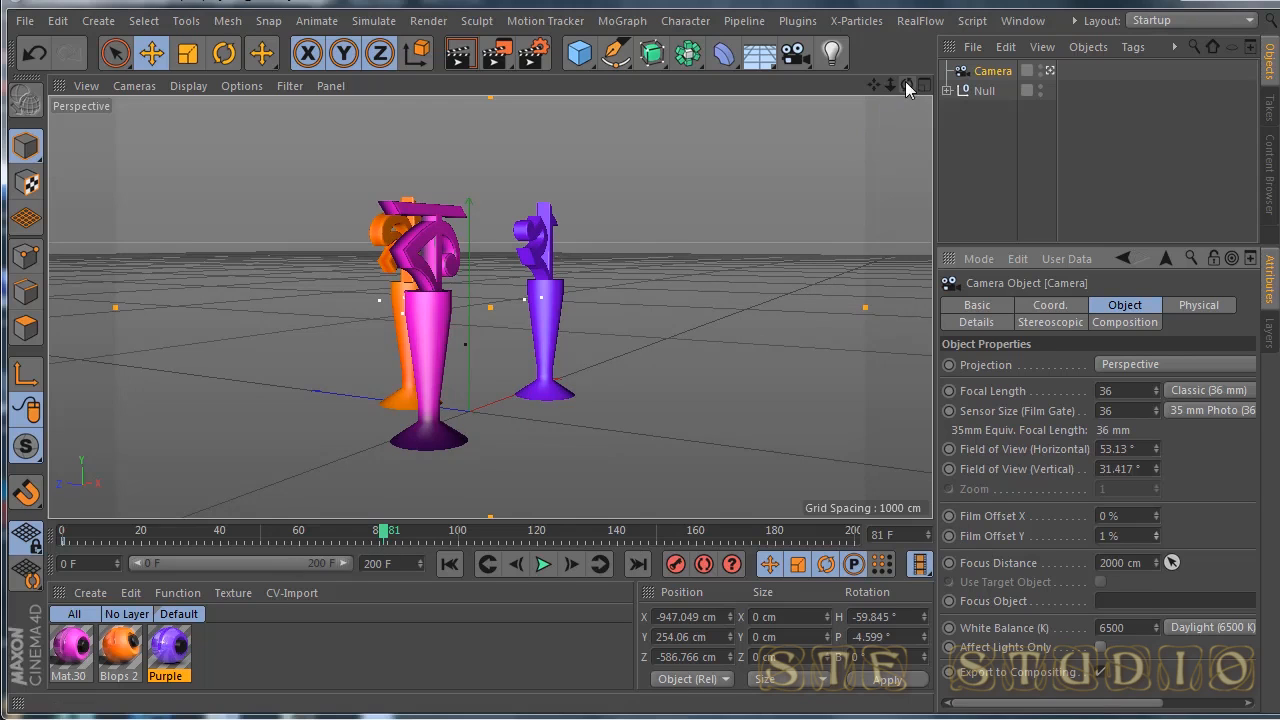
pyautogui.moveTo(907, 84); pyautogui.dragTo(862, 108)
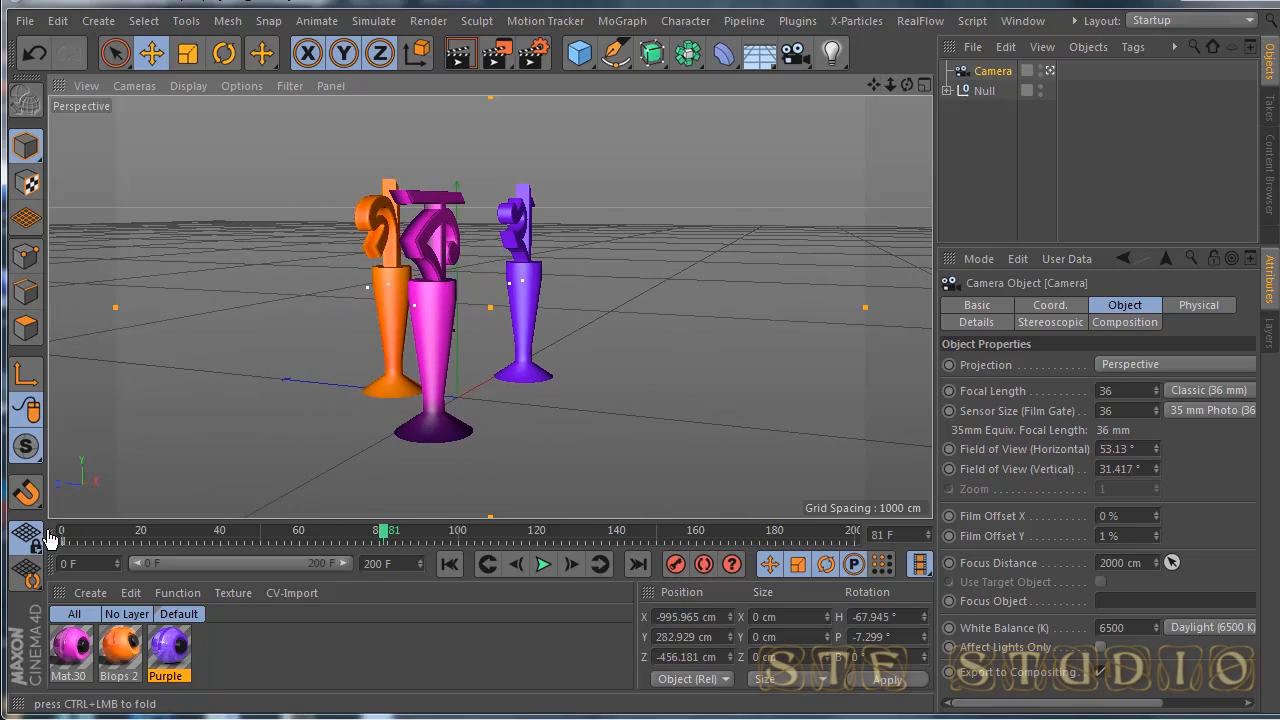
pyautogui.click(677, 566)
# Play the camera animation from frame 0, stop it, and shift the camera's second keyframe to frame 80
pyautogui.moveTo(385, 537); pyautogui.dragTo(27, 533)
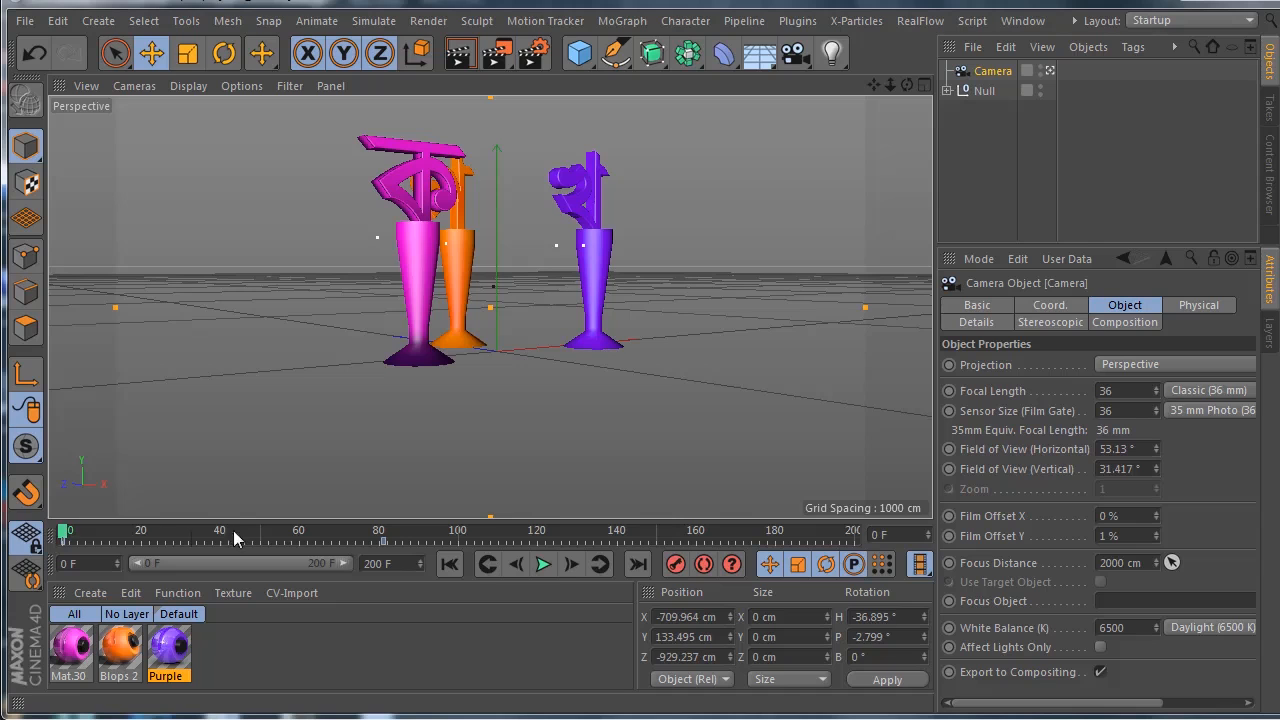
pyautogui.click(544, 565)
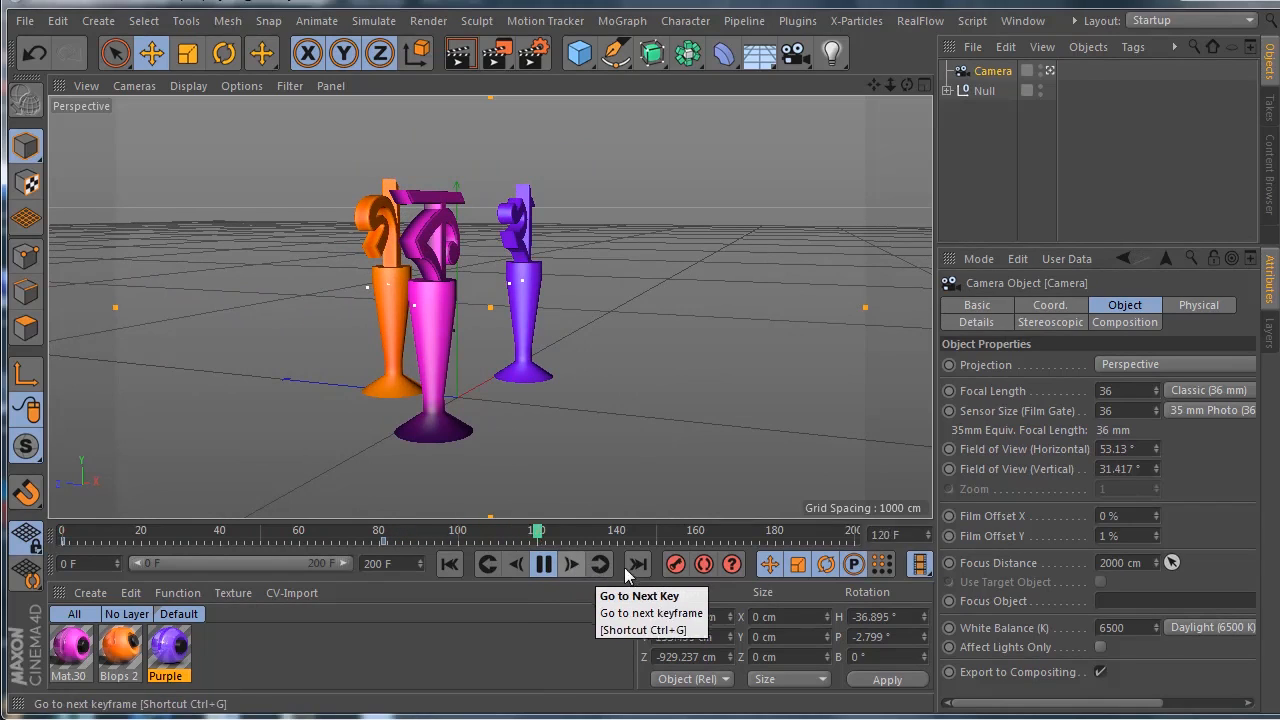
pyautogui.click(543, 564)
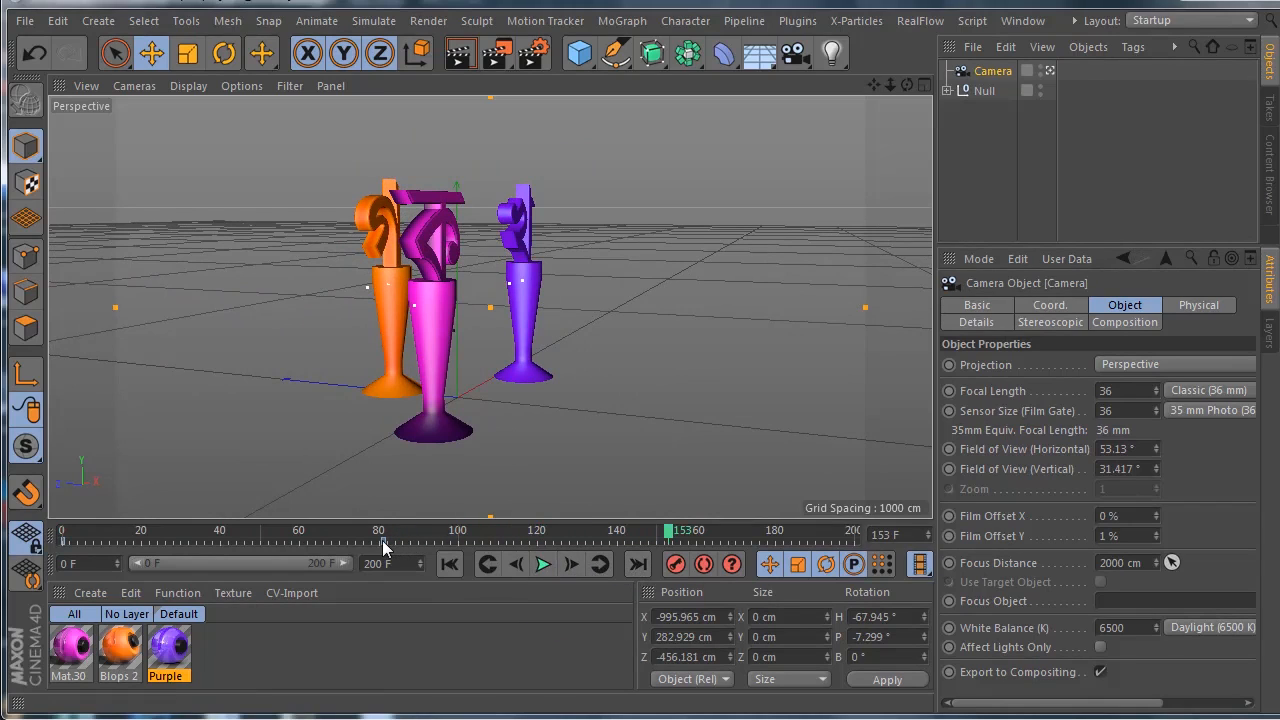
pyautogui.click(382, 540)
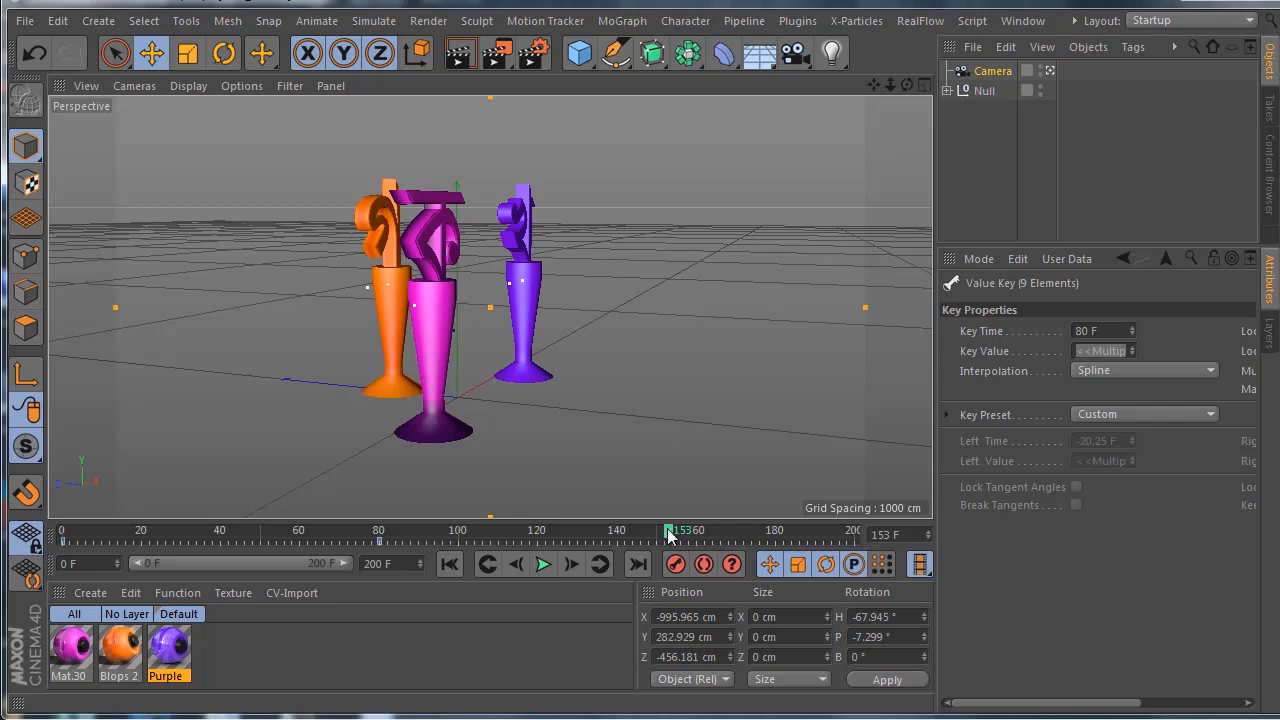
# Move the playhead to frame 159 and reposition the camera to a heading of about 21°, facing all three letter vases
pyautogui.moveTo(662, 535); pyautogui.dragTo(694, 537)
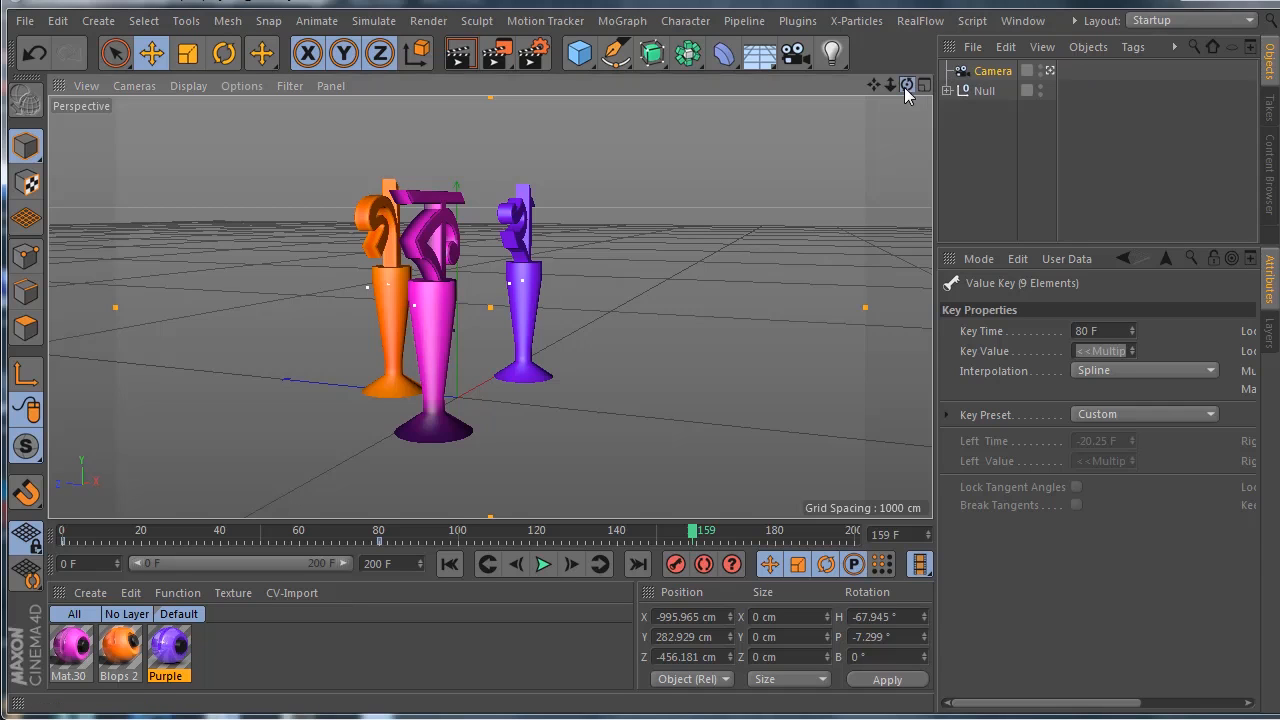
pyautogui.moveTo(905, 88); pyautogui.dragTo(855, 90)
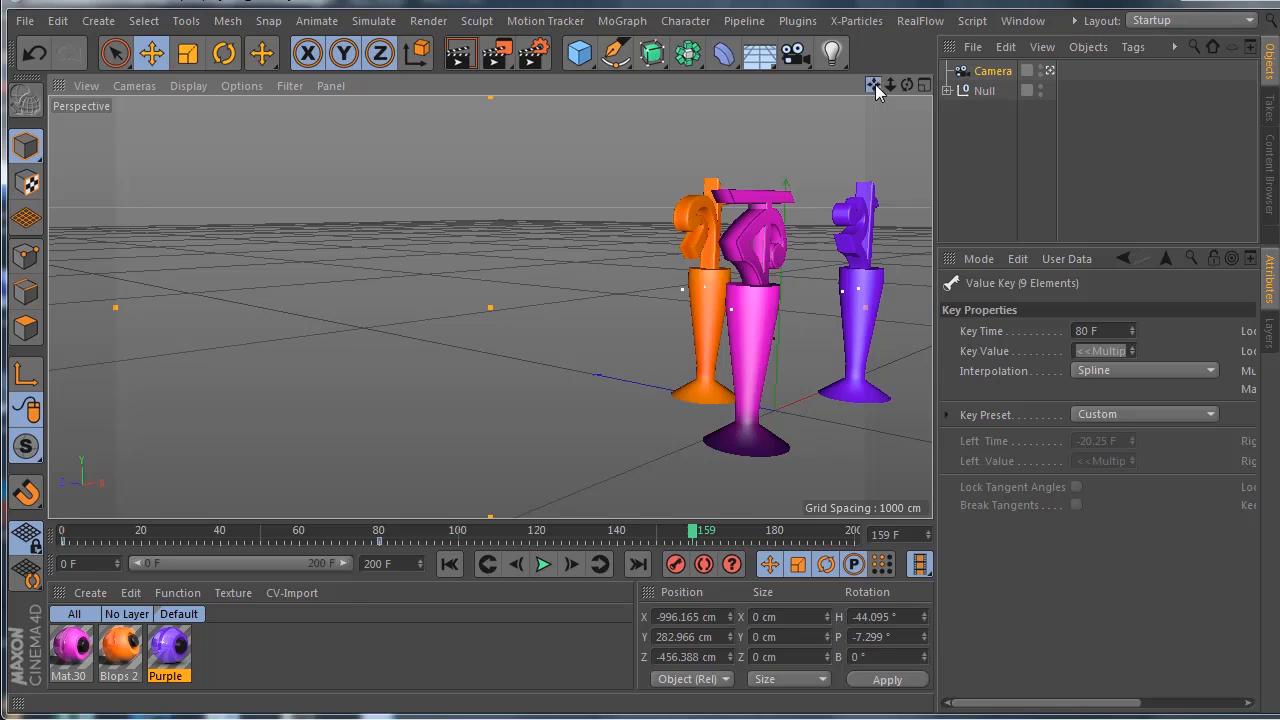
pyautogui.moveTo(875, 84); pyautogui.dragTo(615, 90)
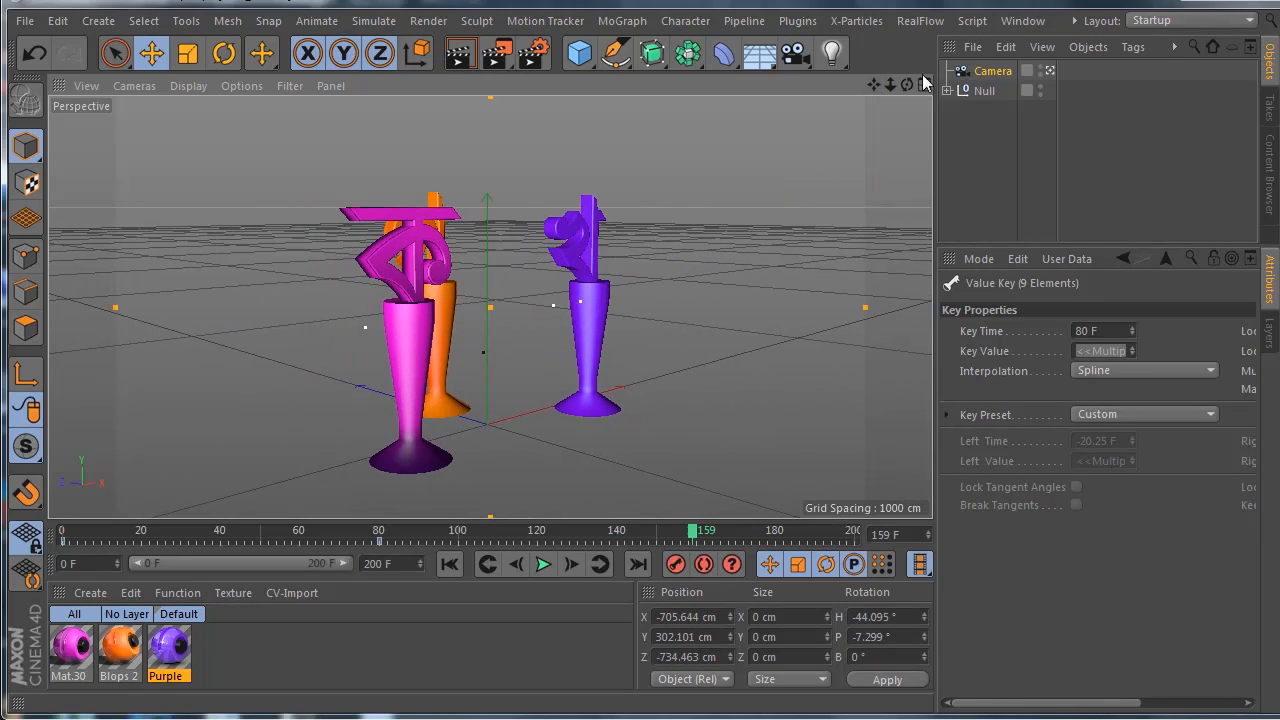
pyautogui.moveTo(907, 86); pyautogui.dragTo(740, 95)
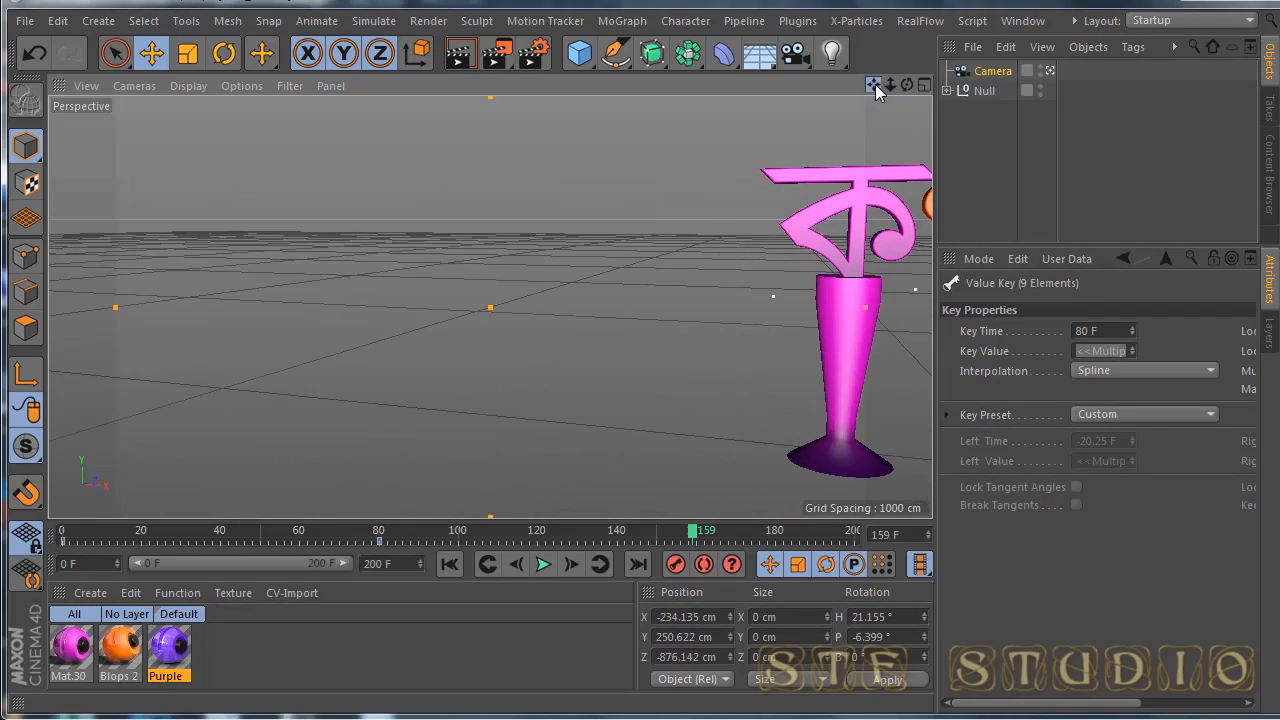
pyautogui.moveTo(875, 84)
pyautogui.mouseDown()
pyautogui.moveTo(360, 86)
pyautogui.moveTo(893, 92)
pyautogui.mouseUp()
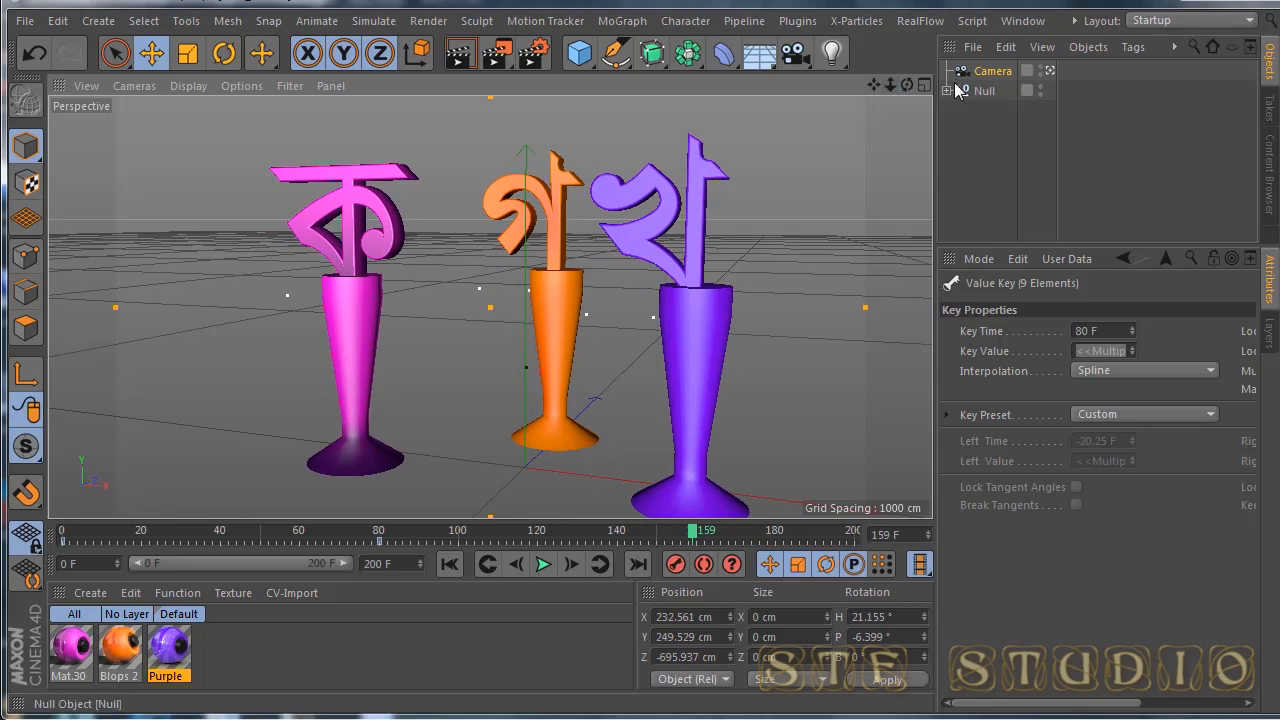
# Widen the camera's horizontal field of view to 82.13° and record its keyframe at frame 159
pyautogui.click(993, 71)
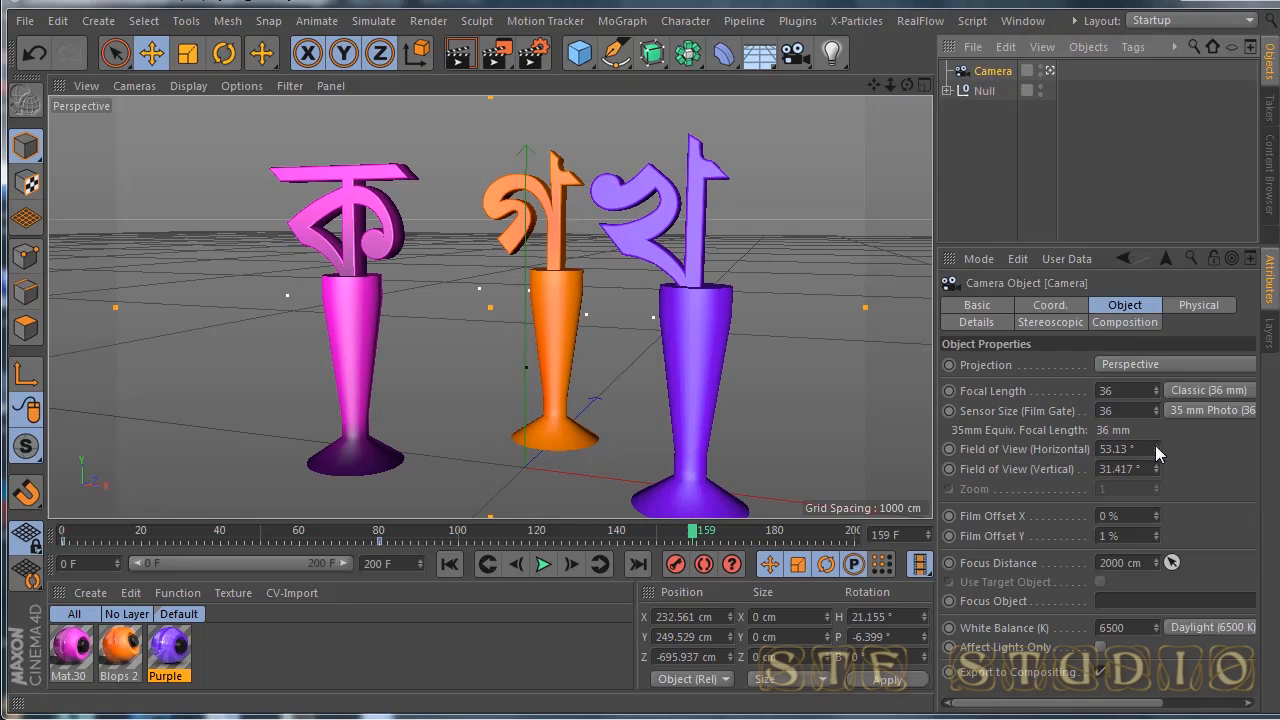
pyautogui.moveTo(1155, 447); pyautogui.dragTo(1155, 409)
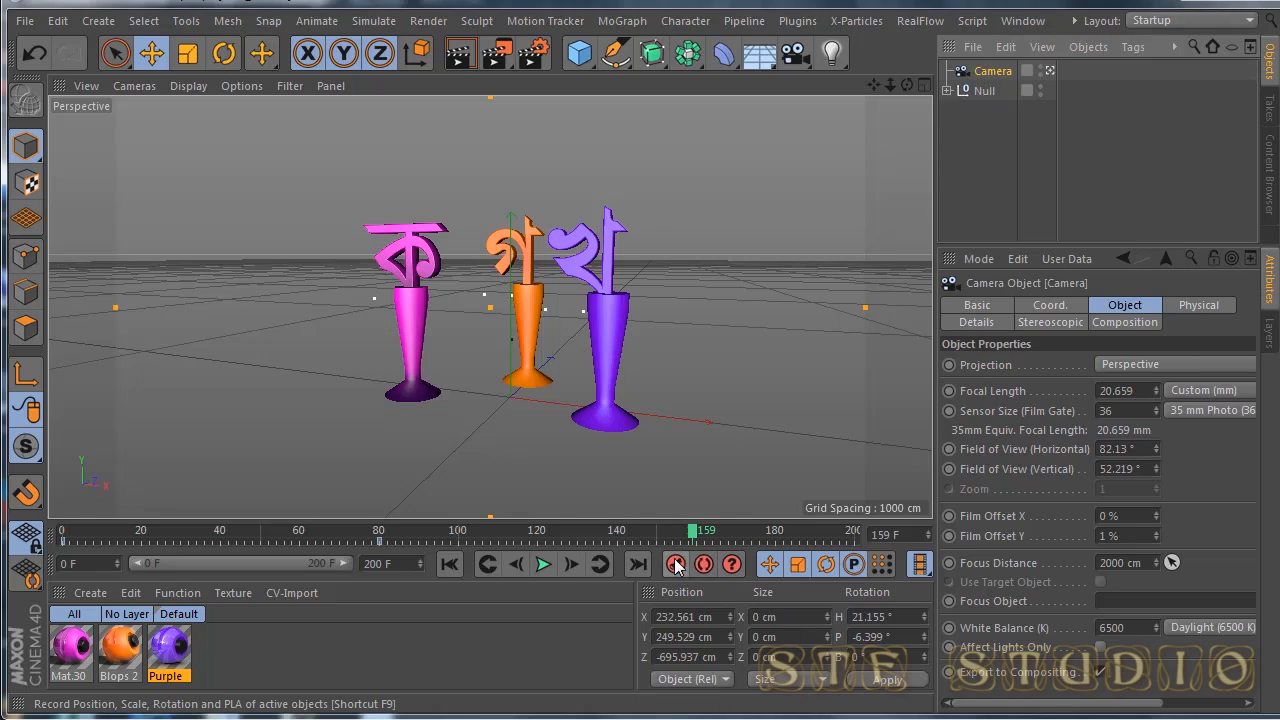
# Play the camera animation from frame 0 through the keyframe at frame 159, and stop it
pyautogui.moveTo(695, 533); pyautogui.dragTo(62, 533)
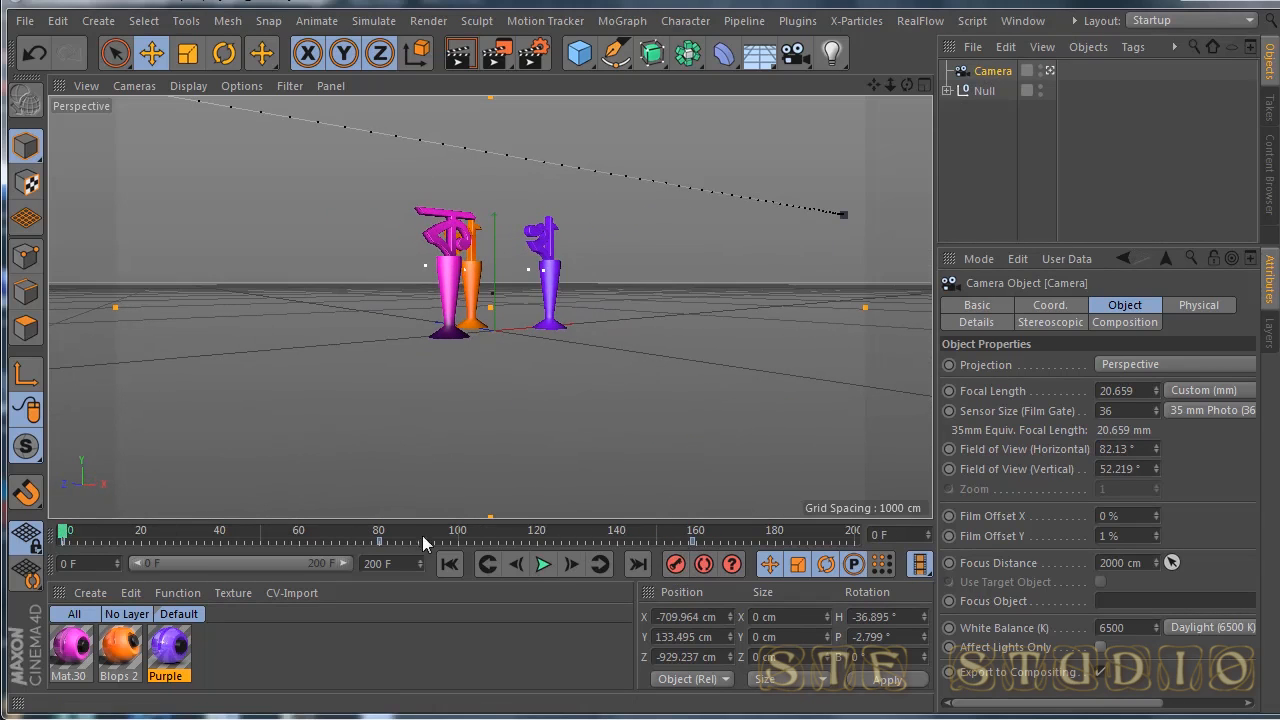
pyautogui.click(541, 566)
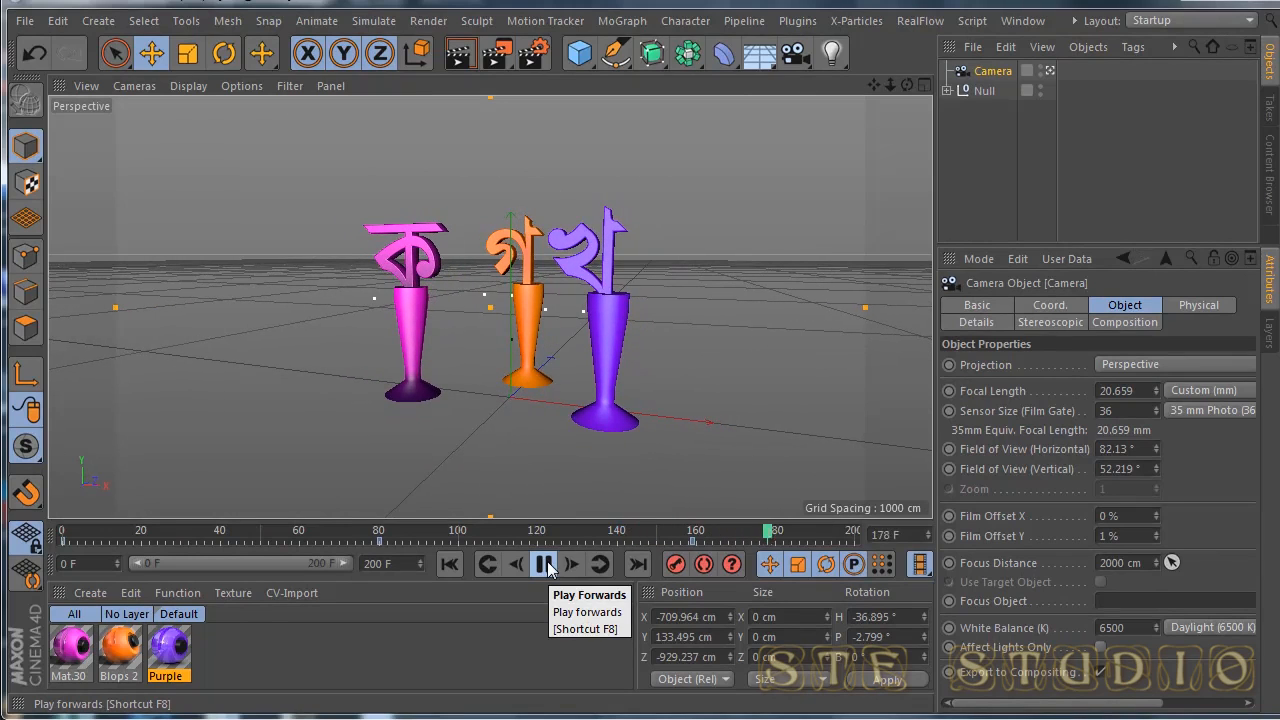
pyautogui.click(546, 564)
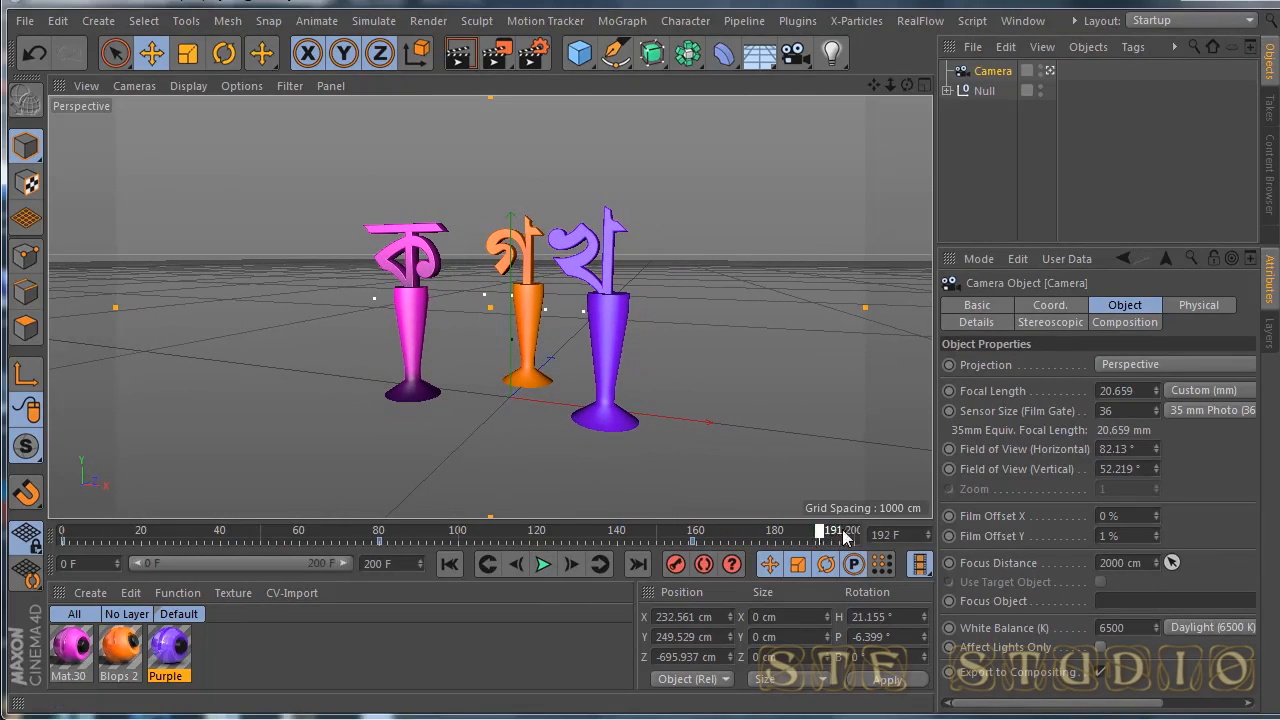
# At frame 200, set the horizontal field of view to 60.605°, Film Offset X to 6 % and Y to 5 %, and record a keyframe
pyautogui.moveTo(845, 537); pyautogui.dragTo(874, 545)
pyautogui.moveTo(1160, 449)
pyautogui.mouseDown()
pyautogui.moveTo(1140, 449)
pyautogui.moveTo(1200, 449)
pyautogui.moveTo(1160, 449)
pyautogui.moveTo(1160, 473)
pyautogui.mouseUp()
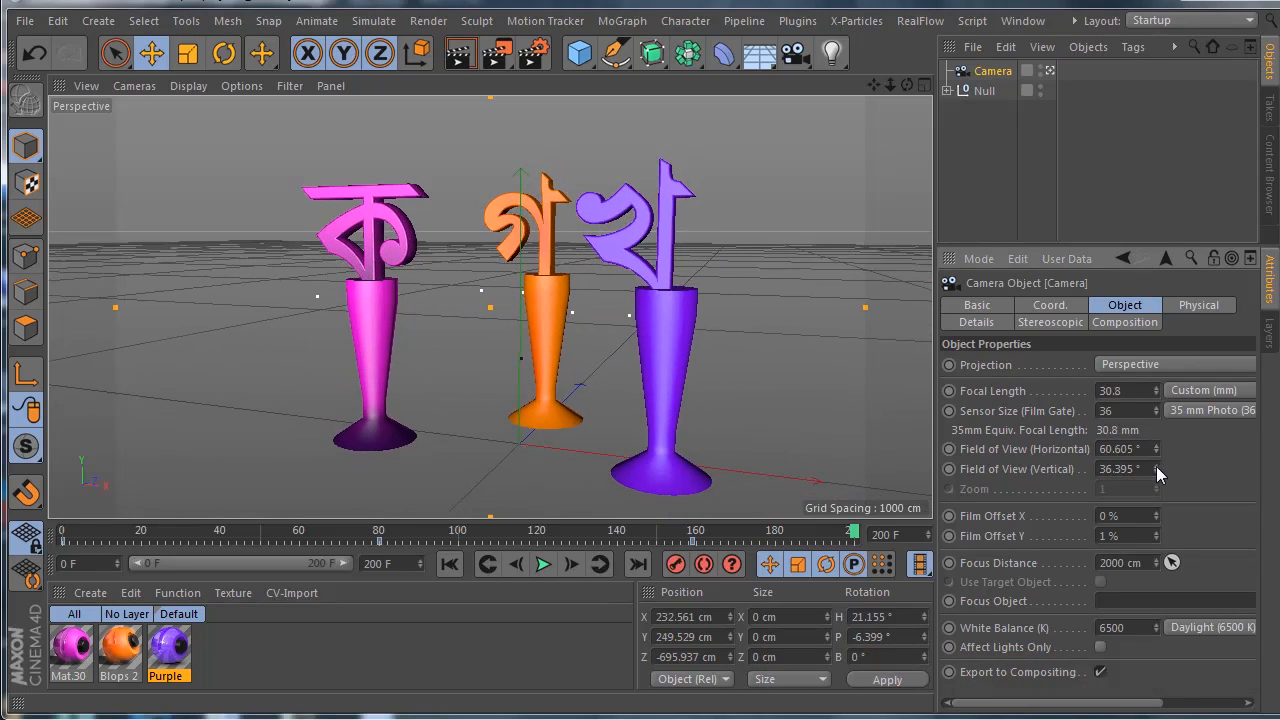
pyautogui.moveTo(1157, 519); pyautogui.dragTo(1162, 531)
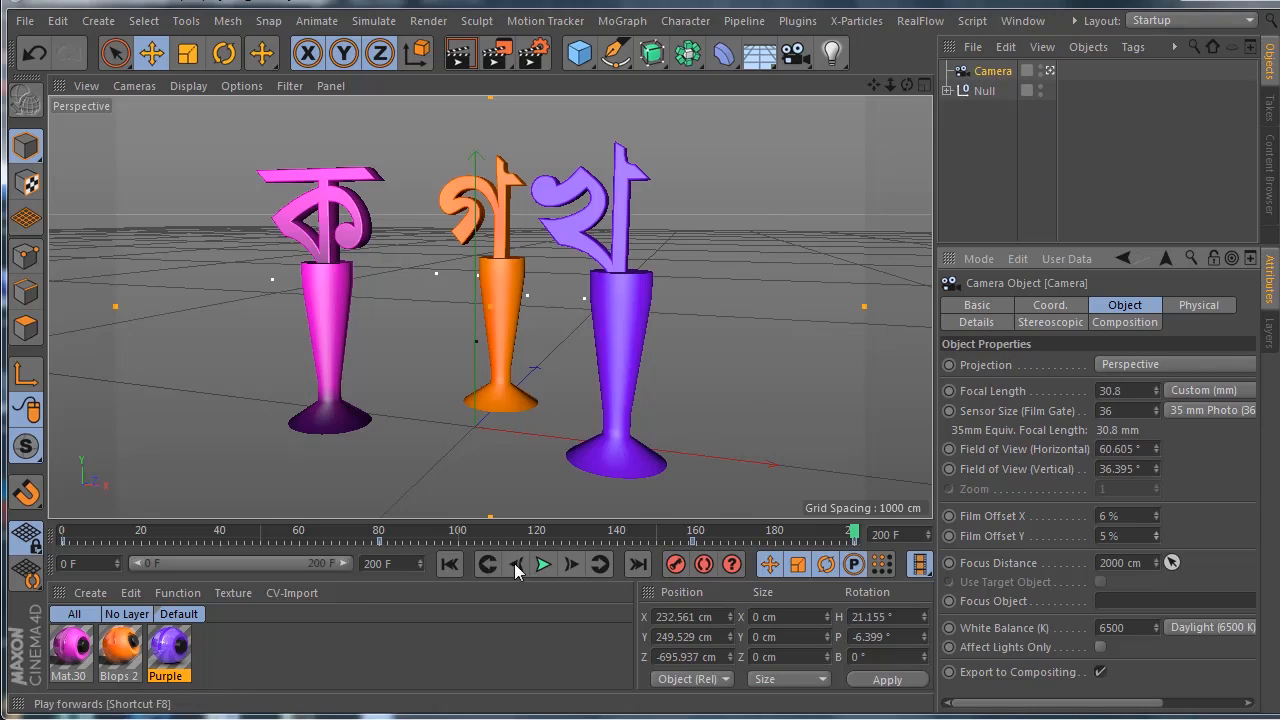
# Replay the camera animation from the first frame to check the new framing, and stop playback
pyautogui.click(449, 564)
pyautogui.click(544, 566)
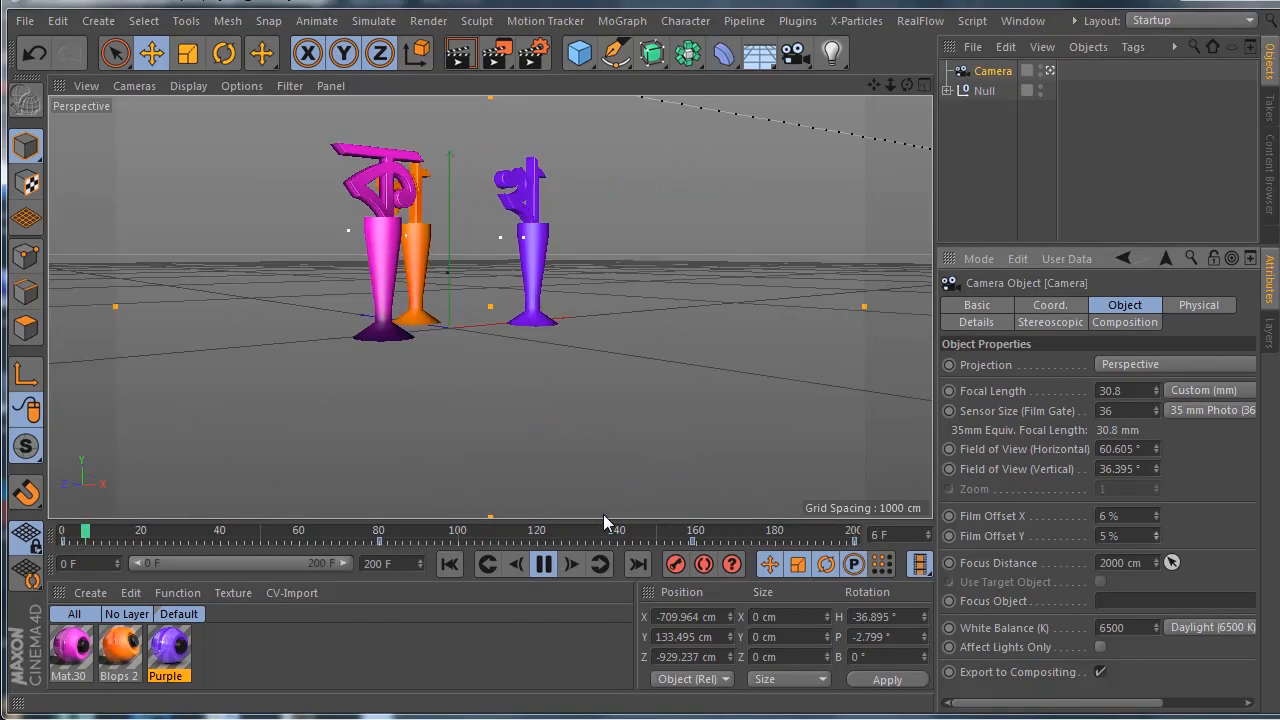
pyautogui.click(543, 564)
# Shift the camera's last keyframe to frame 199, and record another at frame 198 with the camera orbited to a heading of about 30°
pyautogui.moveTo(322, 535); pyautogui.dragTo(853, 543)
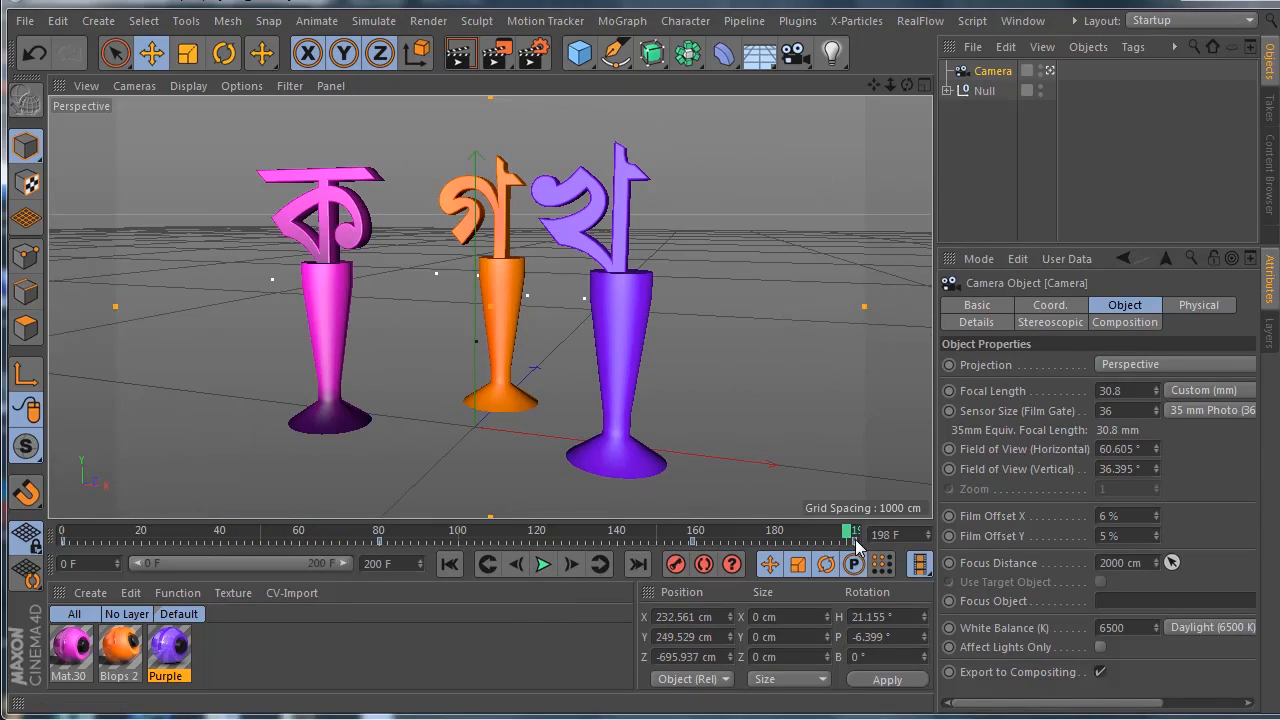
pyautogui.click(786, 541)
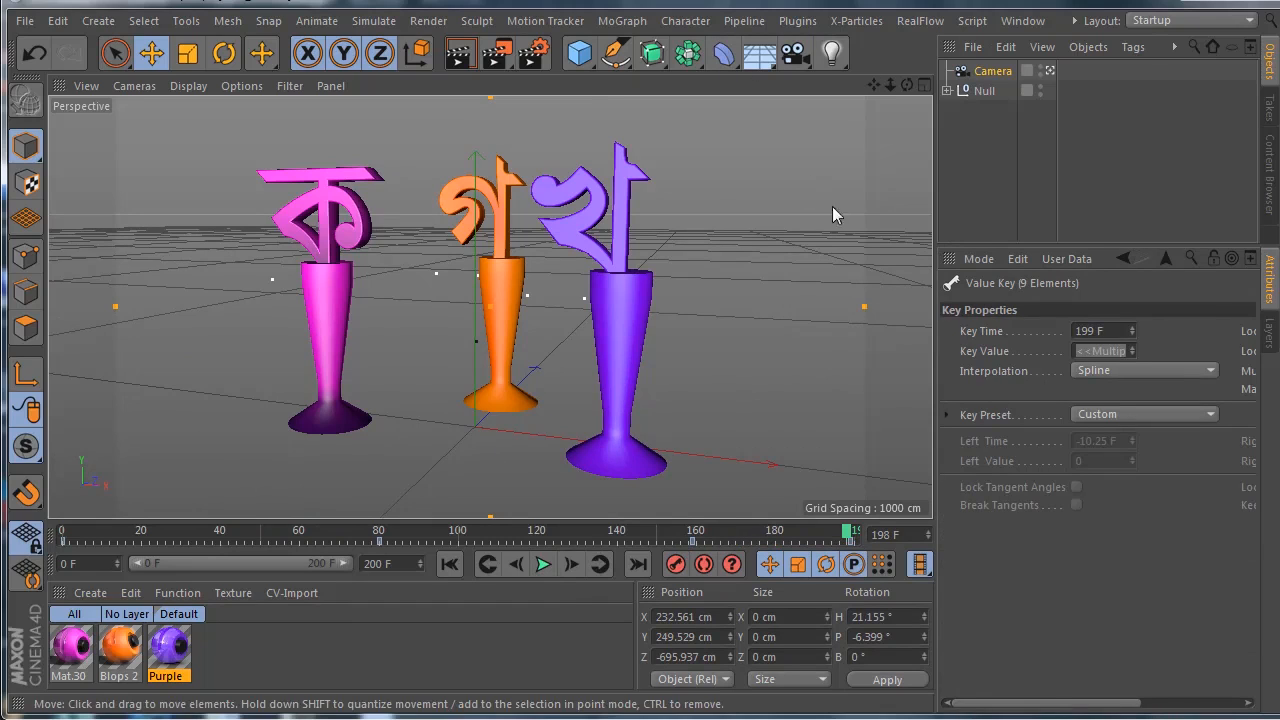
pyautogui.moveTo(908, 86)
pyautogui.mouseDown()
pyautogui.moveTo(763, 95)
pyautogui.moveTo(783, 100)
pyautogui.mouseUp()
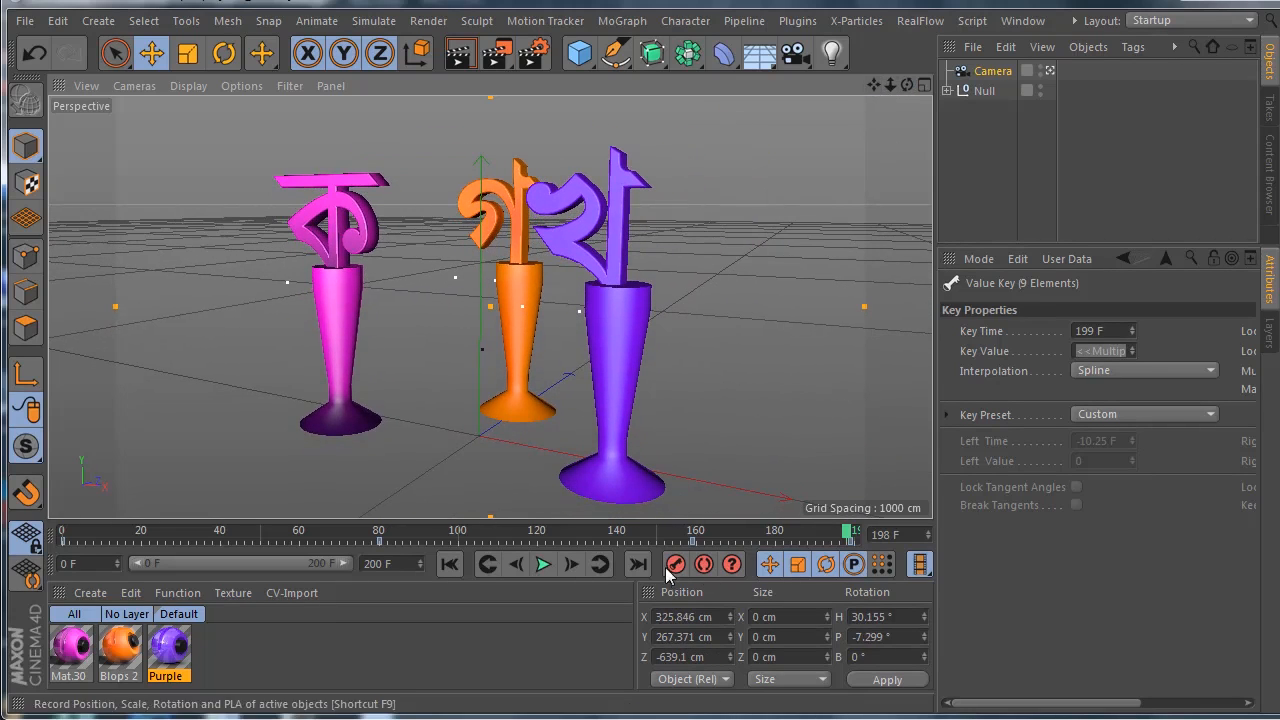
pyautogui.moveTo(847, 535)
pyautogui.mouseDown()
pyautogui.moveTo(686, 530)
pyautogui.moveTo(857, 530)
pyautogui.moveTo(365, 530)
pyautogui.moveTo(818, 528)
pyautogui.moveTo(503, 487)
pyautogui.moveTo(880, 510)
pyautogui.moveTo(915, 498)
pyautogui.mouseUp()
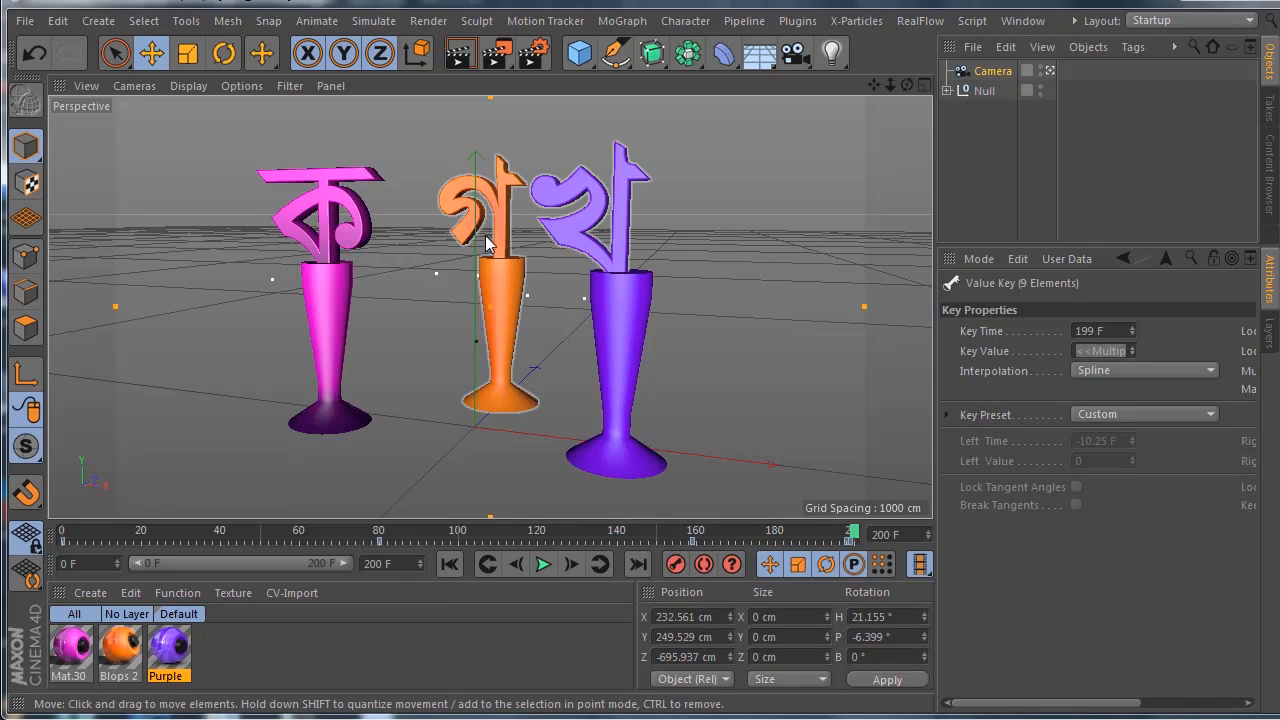
# Inspect the camera from outside, return to looking through it, and assign the Null as its Focus Object
pyautogui.click(992, 71)
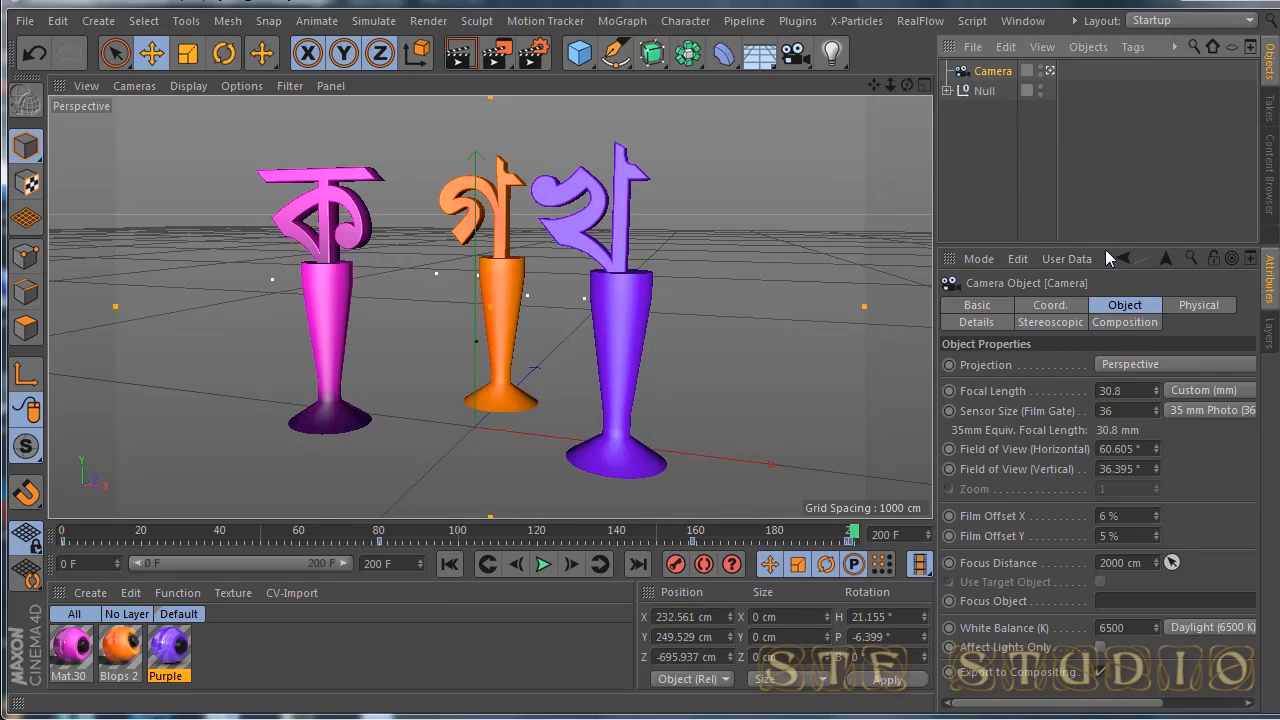
pyautogui.moveTo(1101, 244); pyautogui.dragTo(1094, 158)
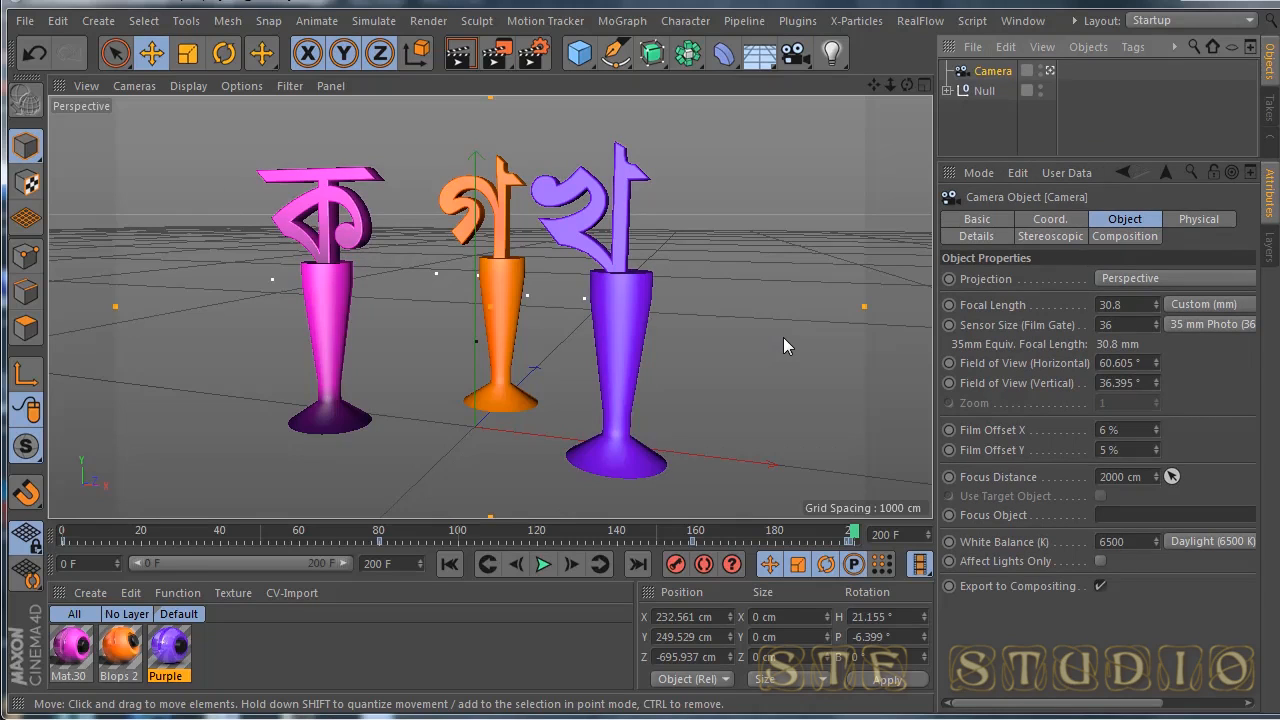
pyautogui.click(1050, 71)
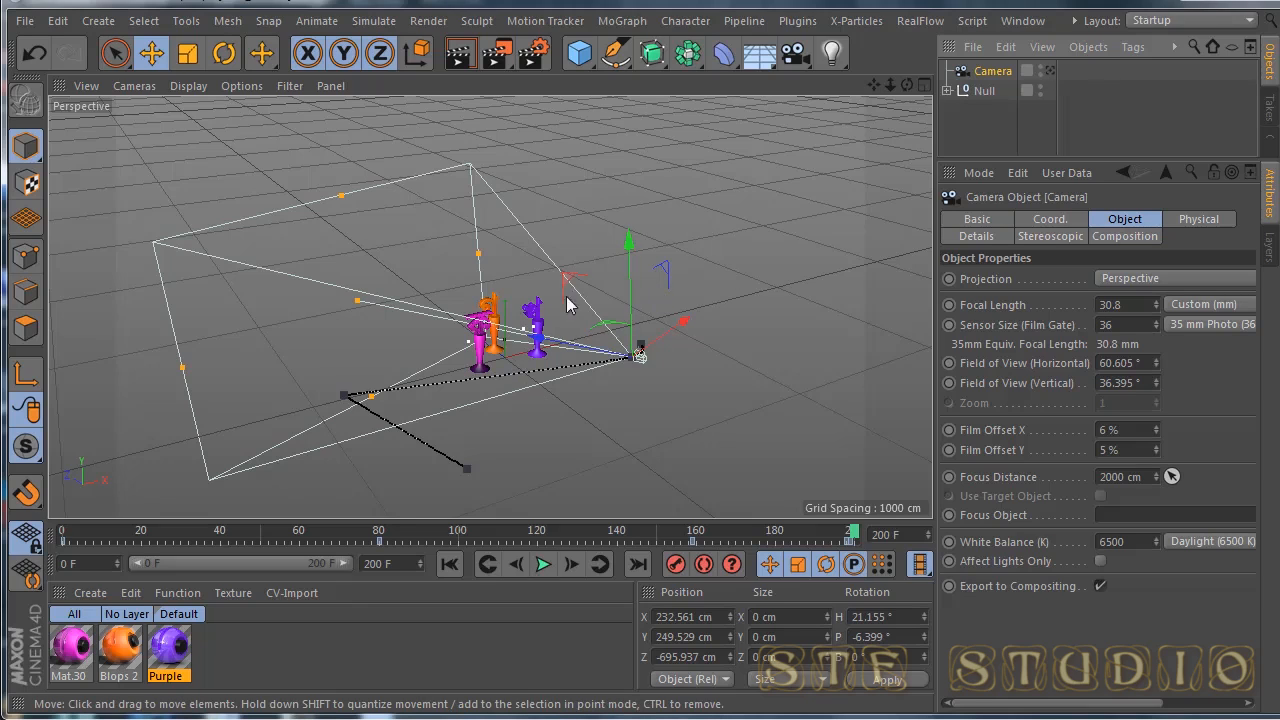
pyautogui.moveTo(907, 86); pyautogui.dragTo(940, 95)
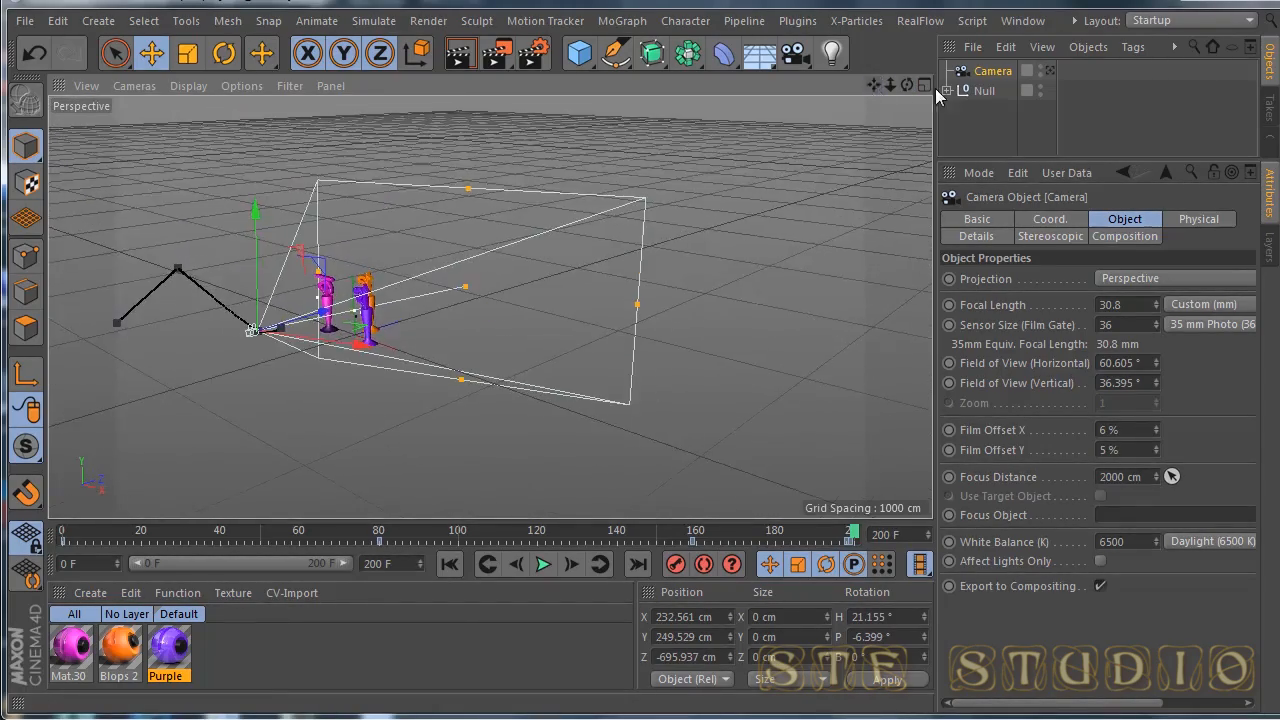
pyautogui.click(1050, 70)
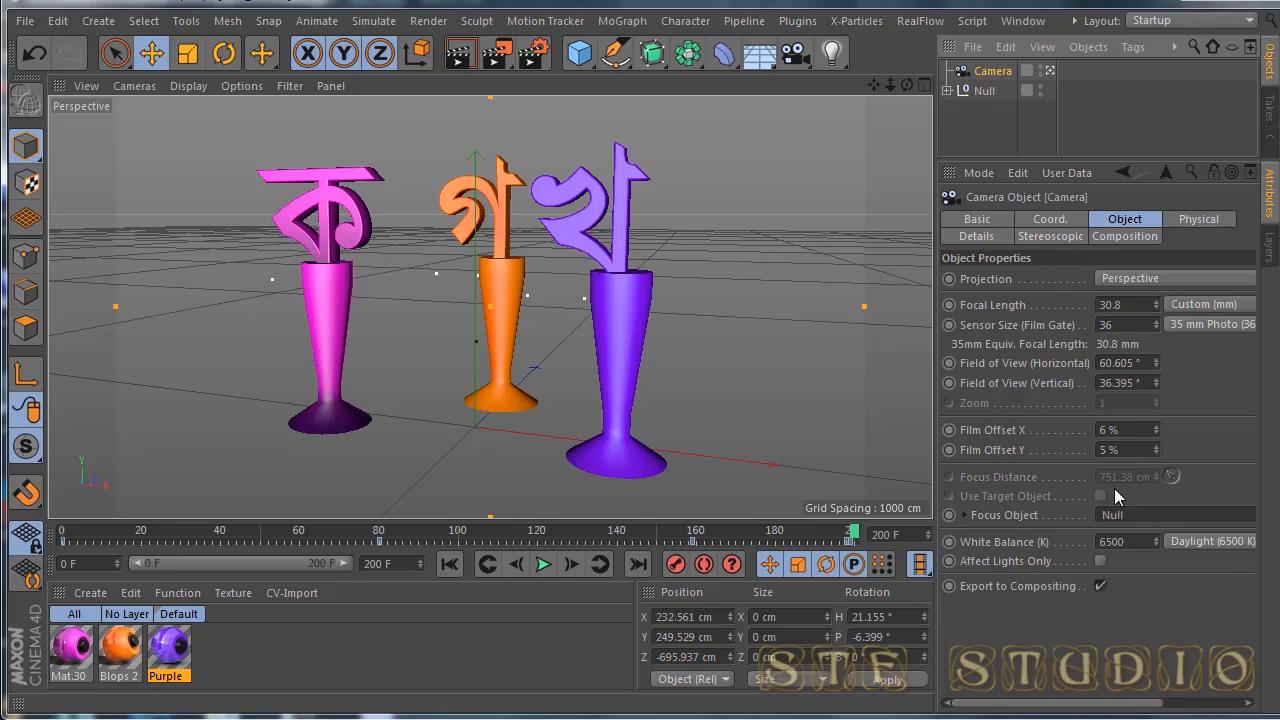
# Play the animation from frame 0, stop it at frame 176, and examine the camera and vases from outside
pyautogui.click(449, 564)
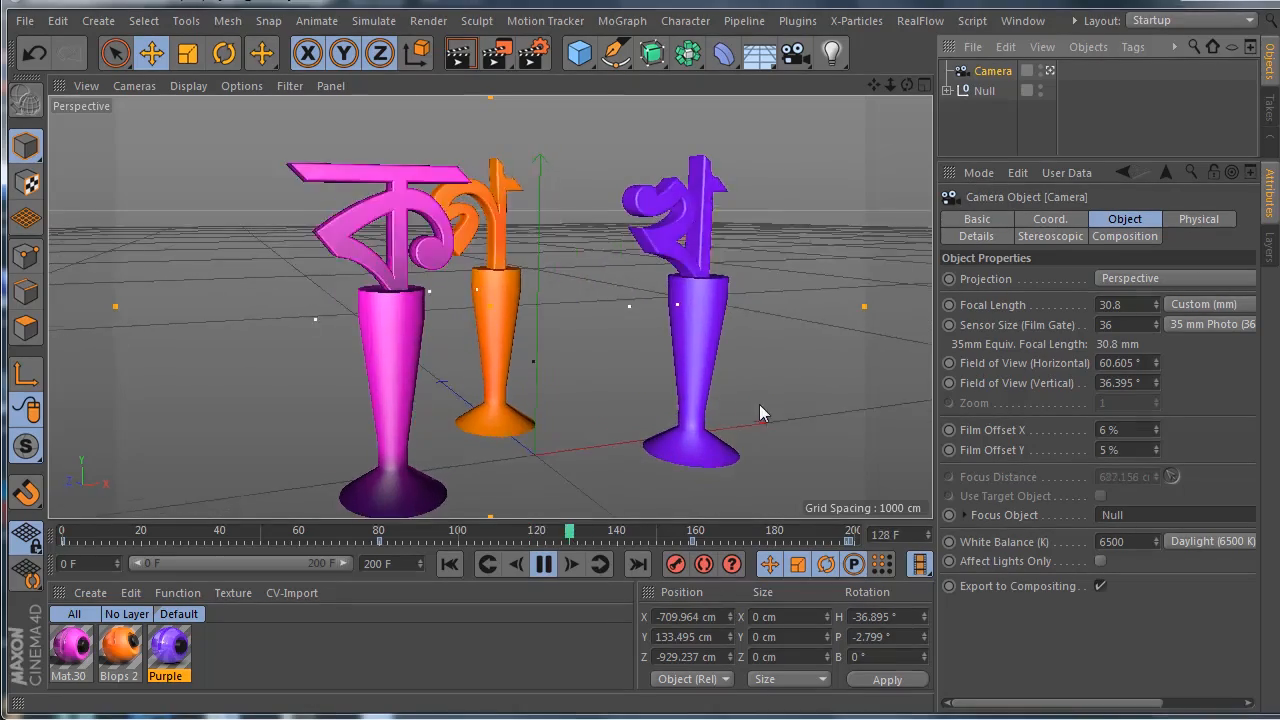
pyautogui.click(545, 563)
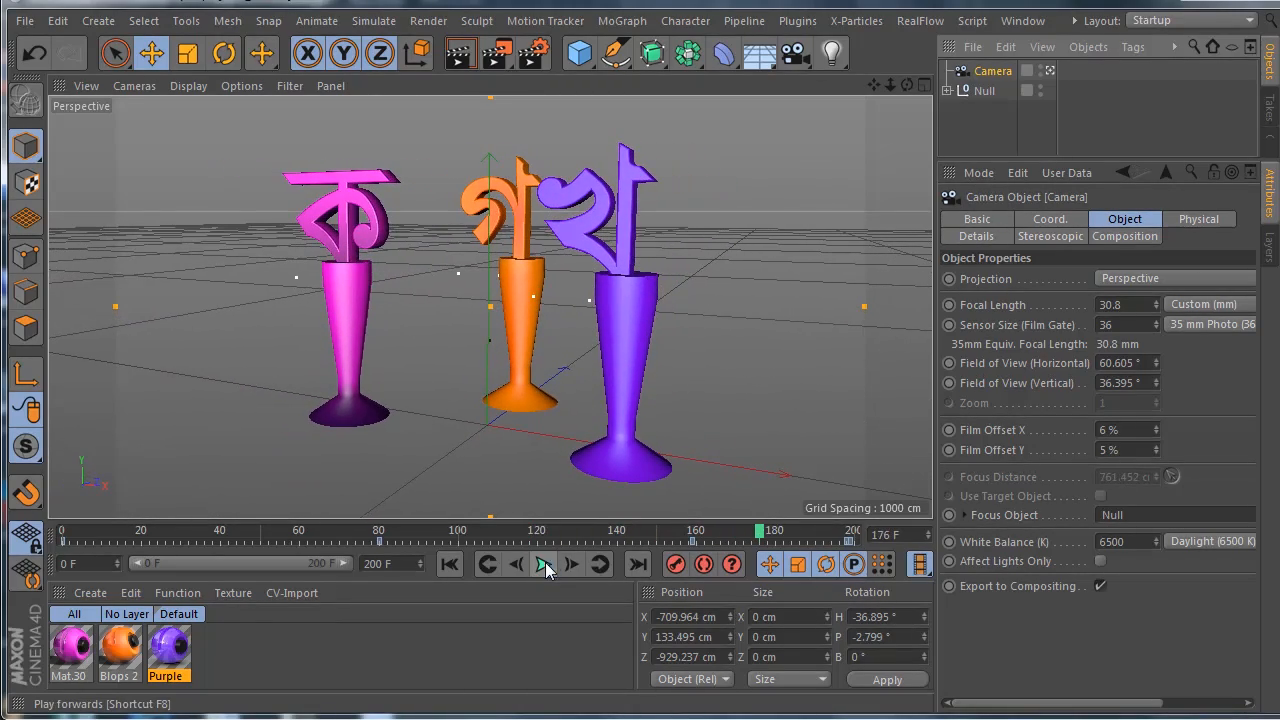
pyautogui.click(1049, 71)
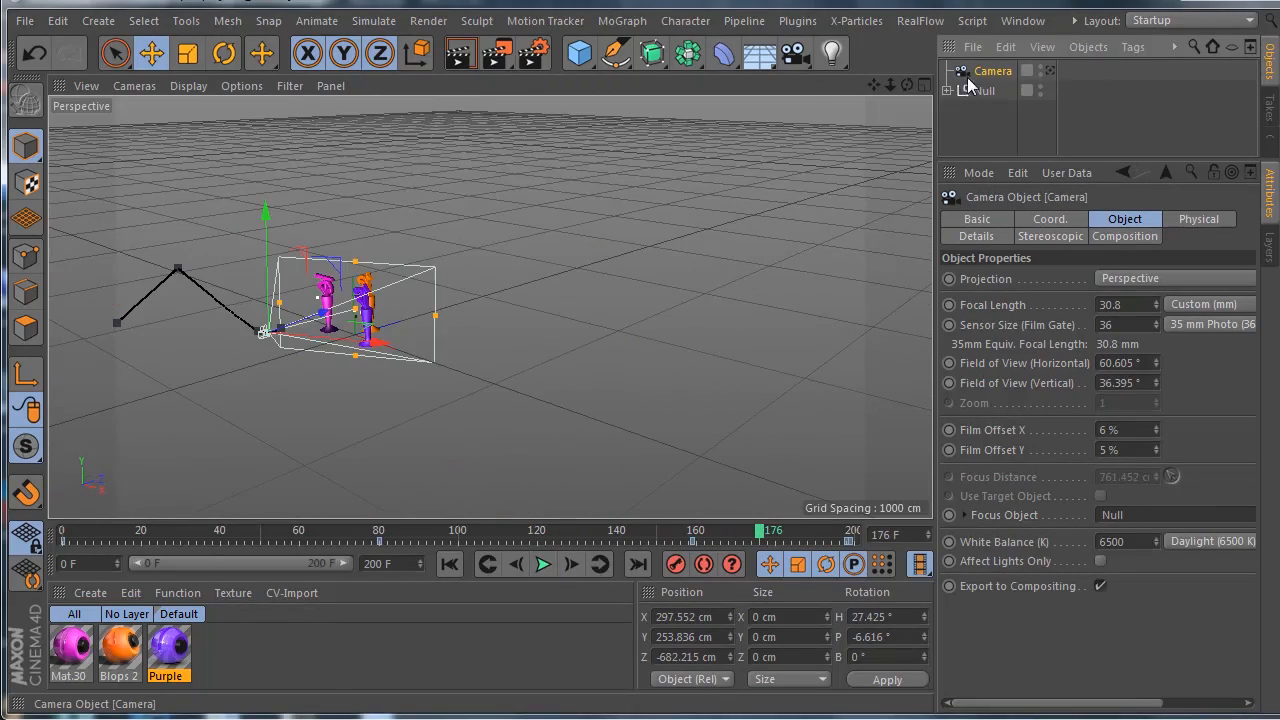
pyautogui.moveTo(906, 84); pyautogui.dragTo(437, 369)
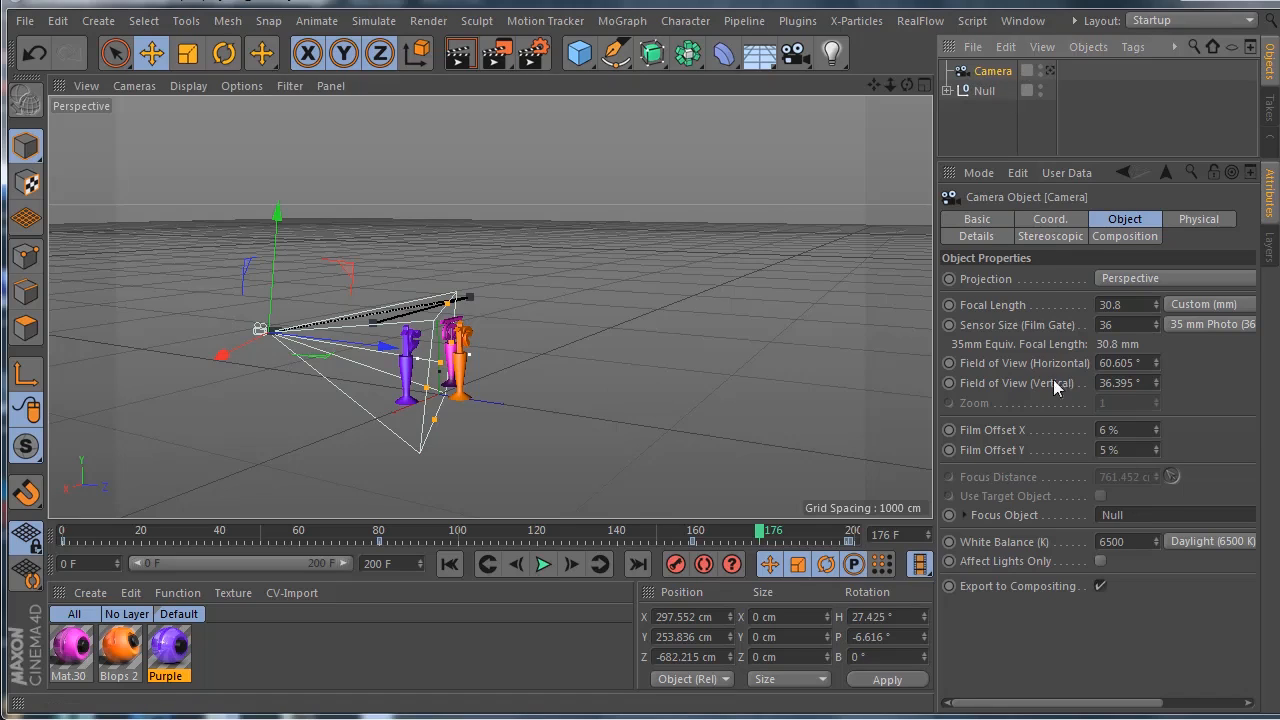
# Examine the objects grouped under the Null and the Null's own properties, and reselect the camera
pyautogui.click(946, 91)
pyautogui.moveTo(1104, 166); pyautogui.dragTo(1117, 224)
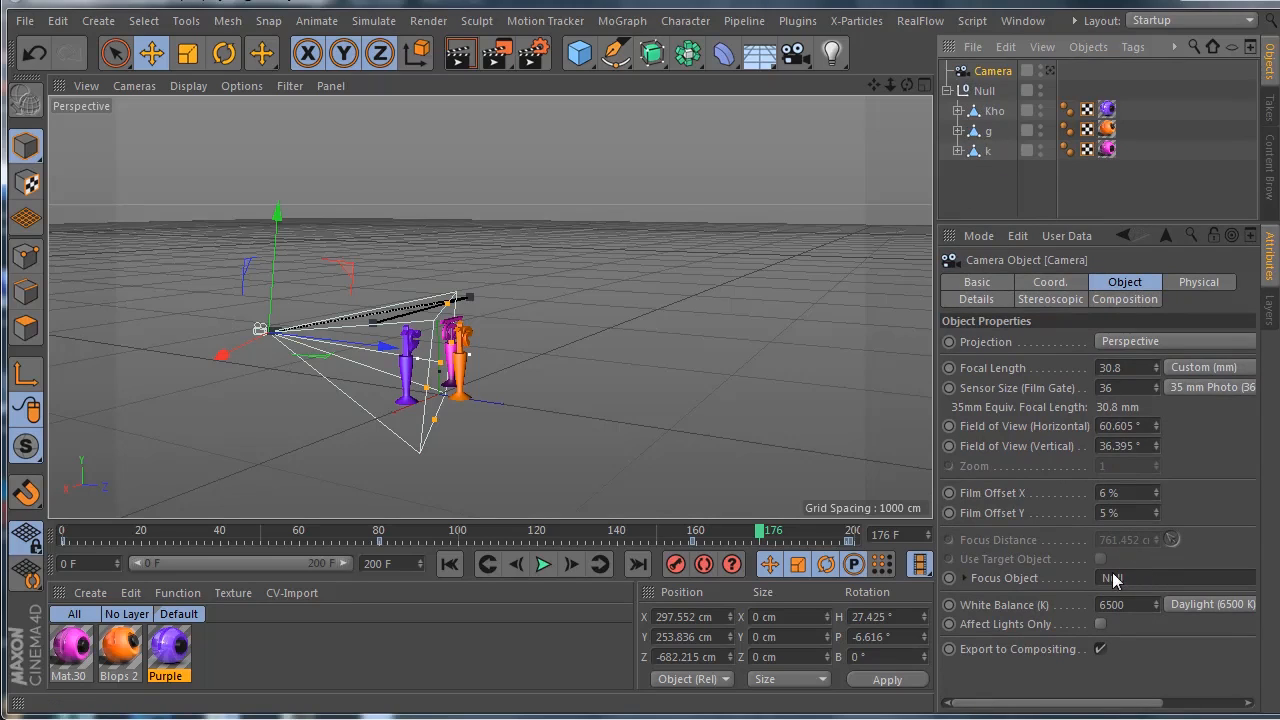
pyautogui.click(947, 90)
pyautogui.click(984, 91)
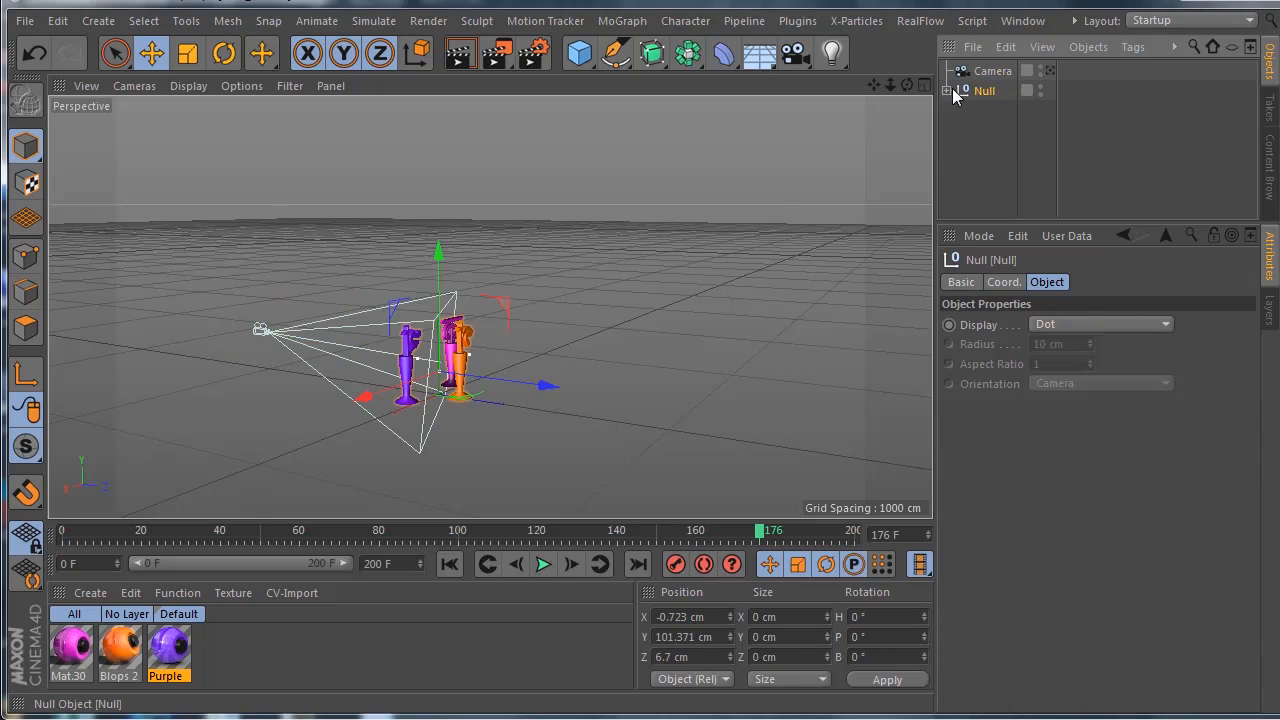
pyautogui.press('Up')
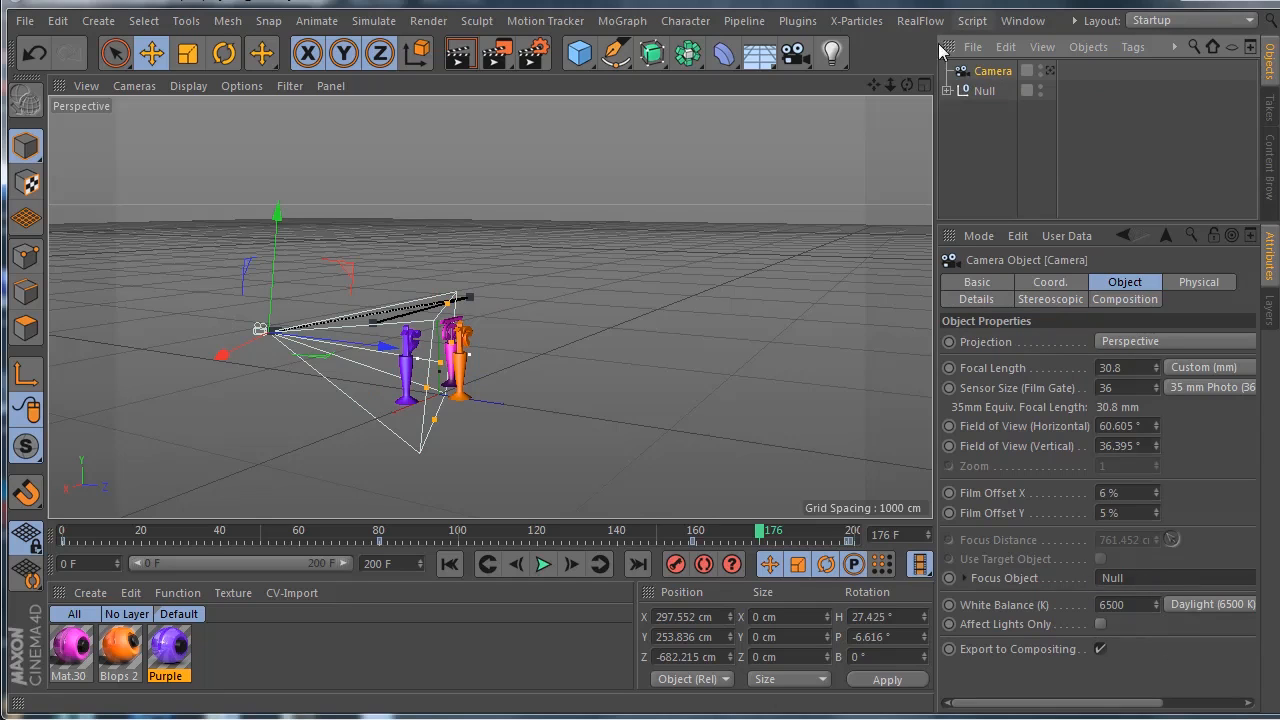
# Play the animation while viewing the camera and its path from outside, and return to looking through the camera
pyautogui.moveTo(907, 86); pyautogui.dragTo(510, 504)
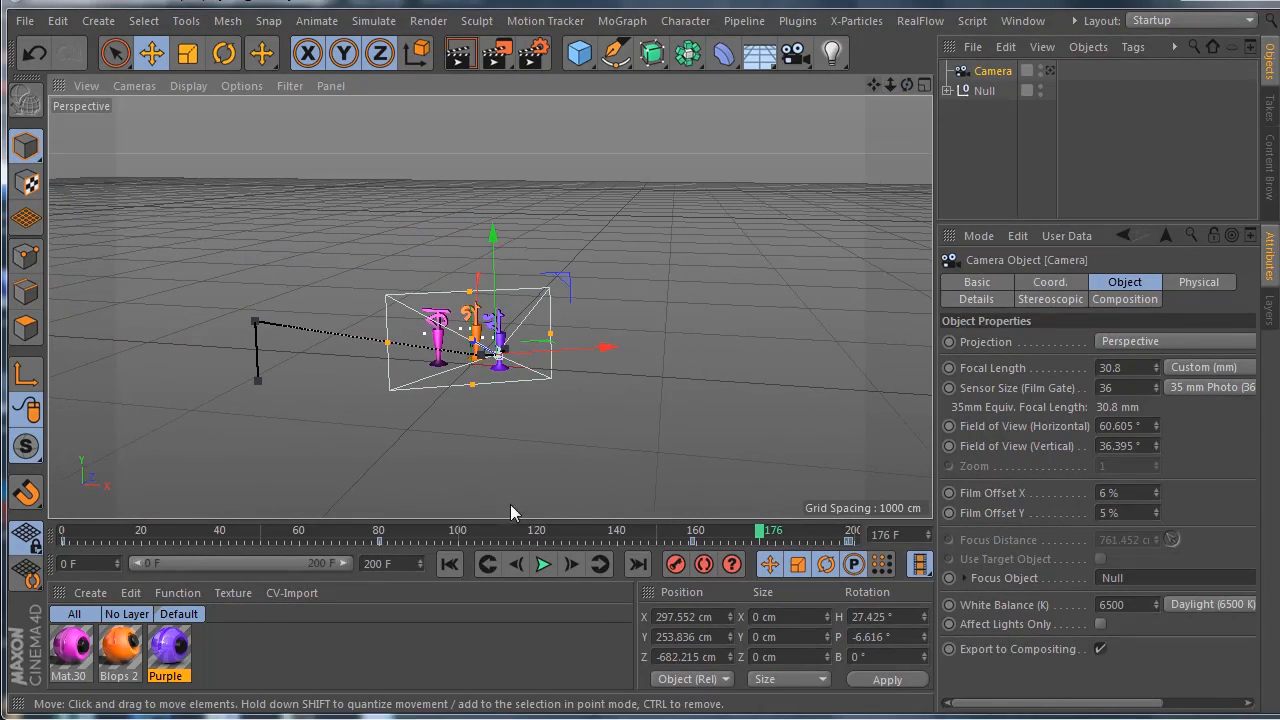
pyautogui.click(542, 565)
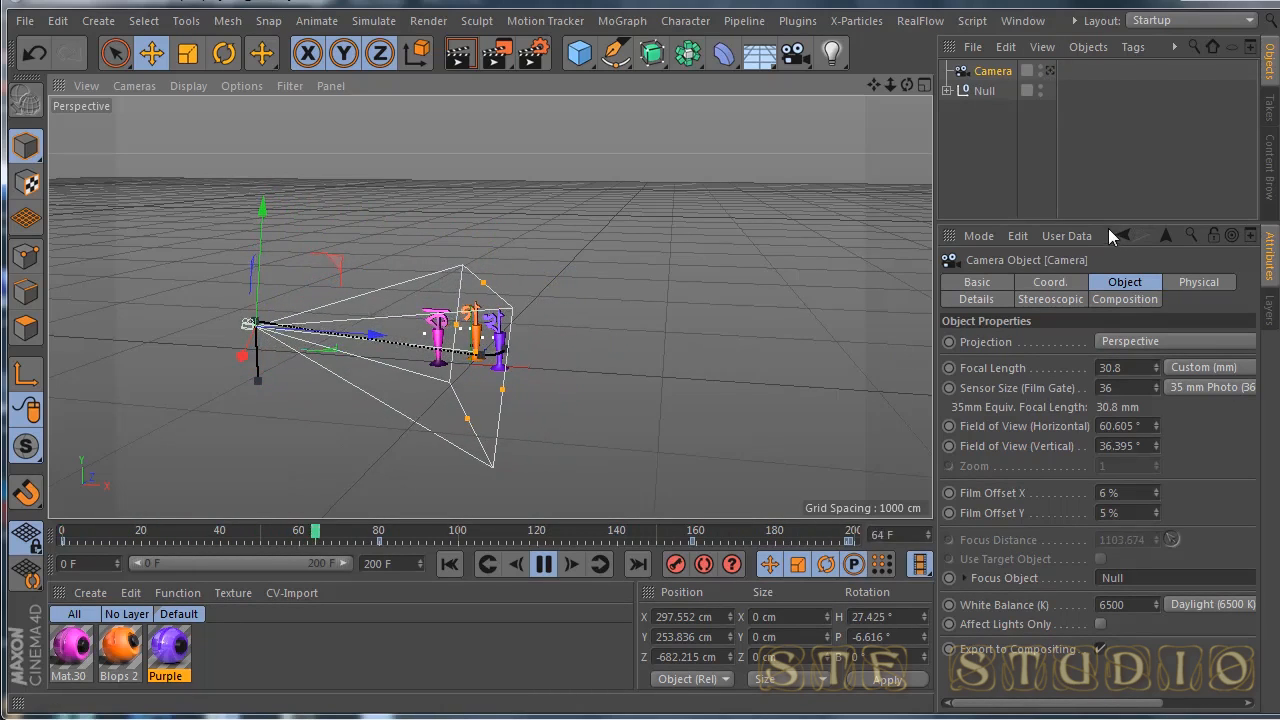
pyautogui.moveTo(1088, 225); pyautogui.dragTo(1087, 167)
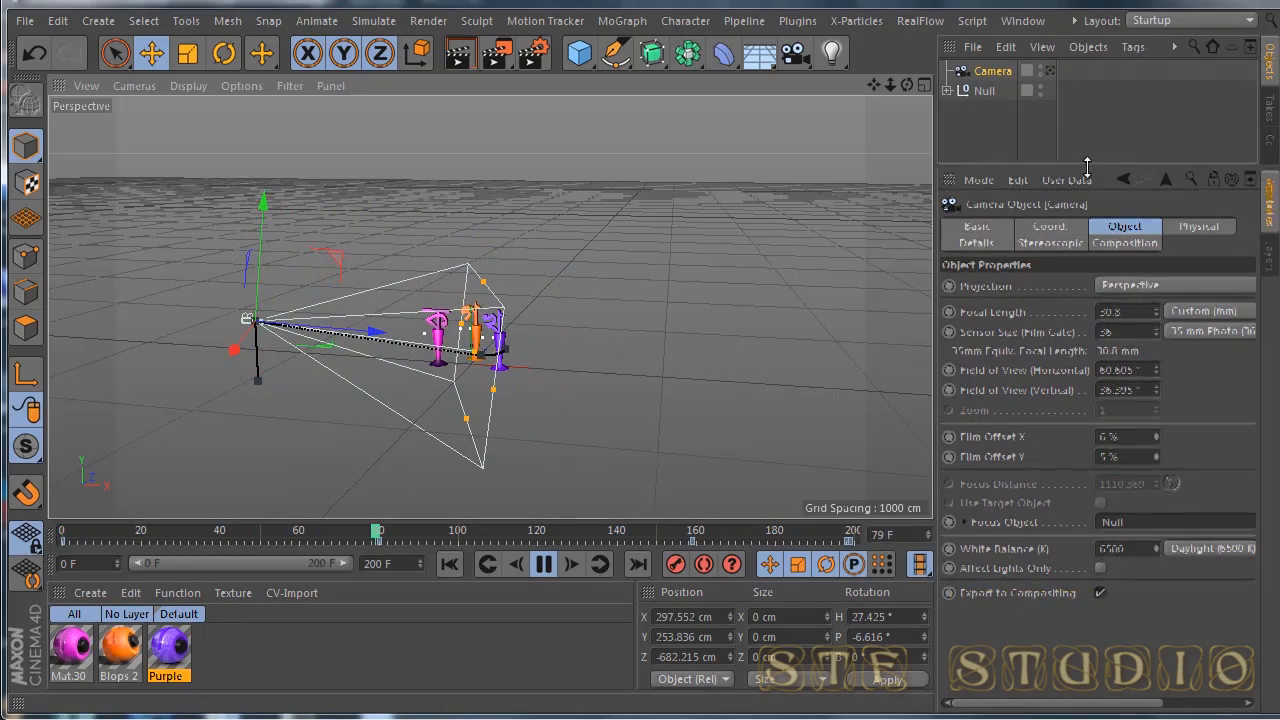
pyautogui.click(1050, 70)
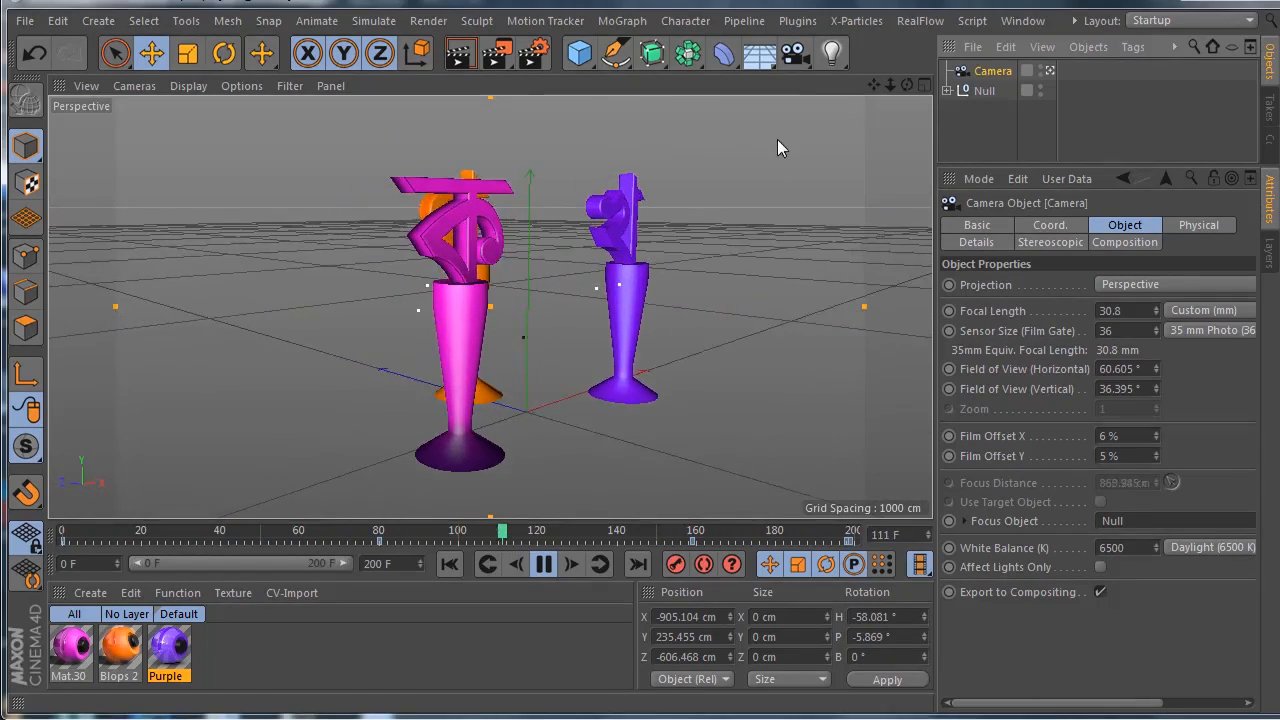
# Add a Physical Sky object to the scene
pyautogui.click(768, 66)
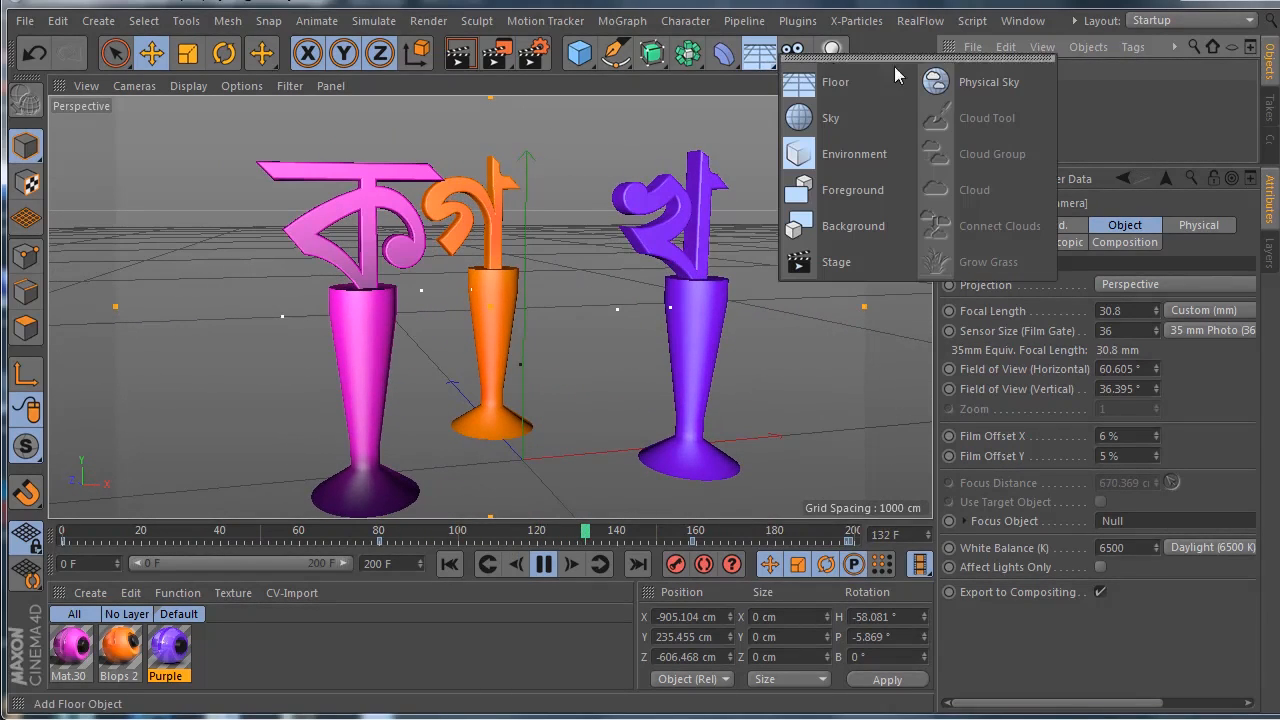
pyautogui.click(958, 80)
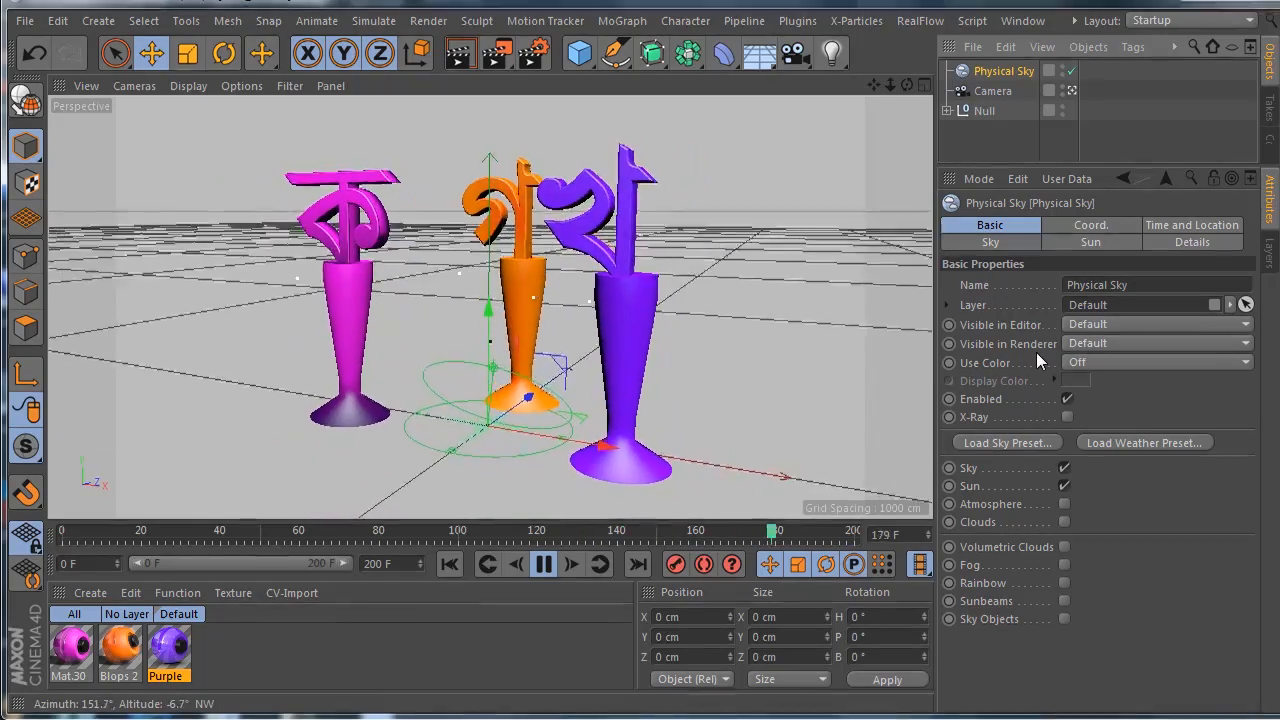
# Add a Floor object to the scene and stop the animation playback at frame 141
pyautogui.click(760, 58)
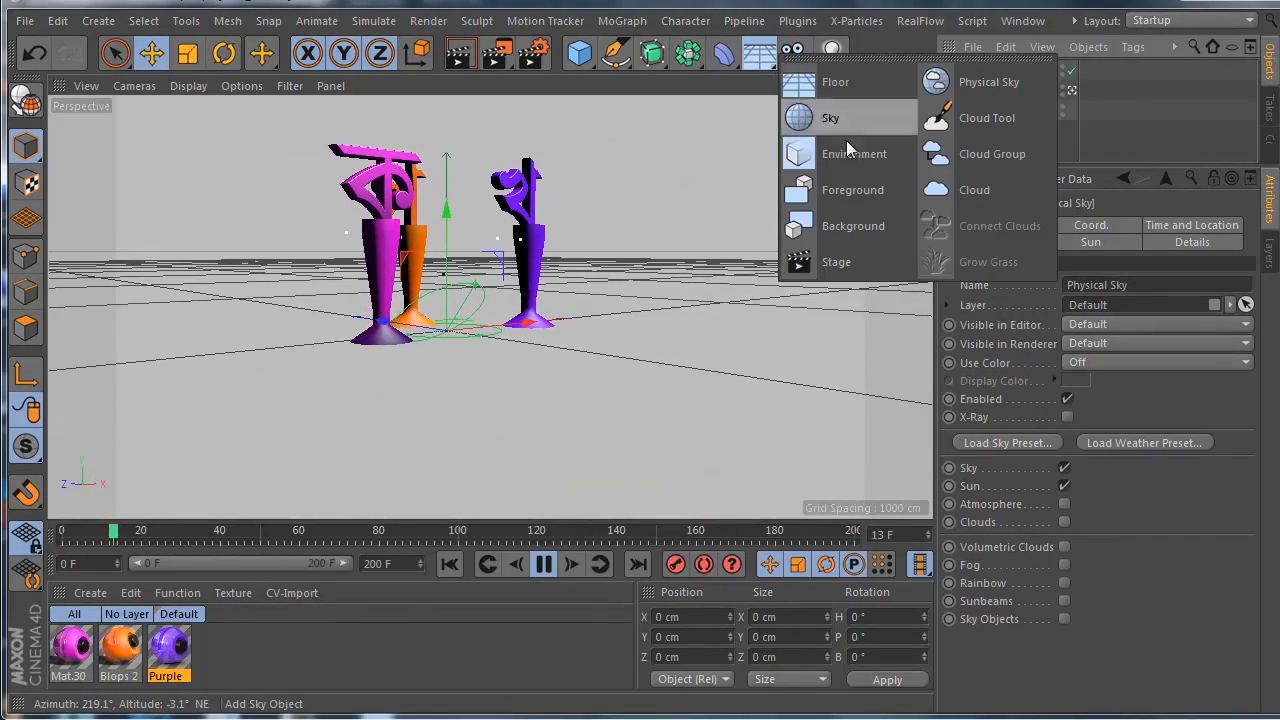
pyautogui.click(828, 86)
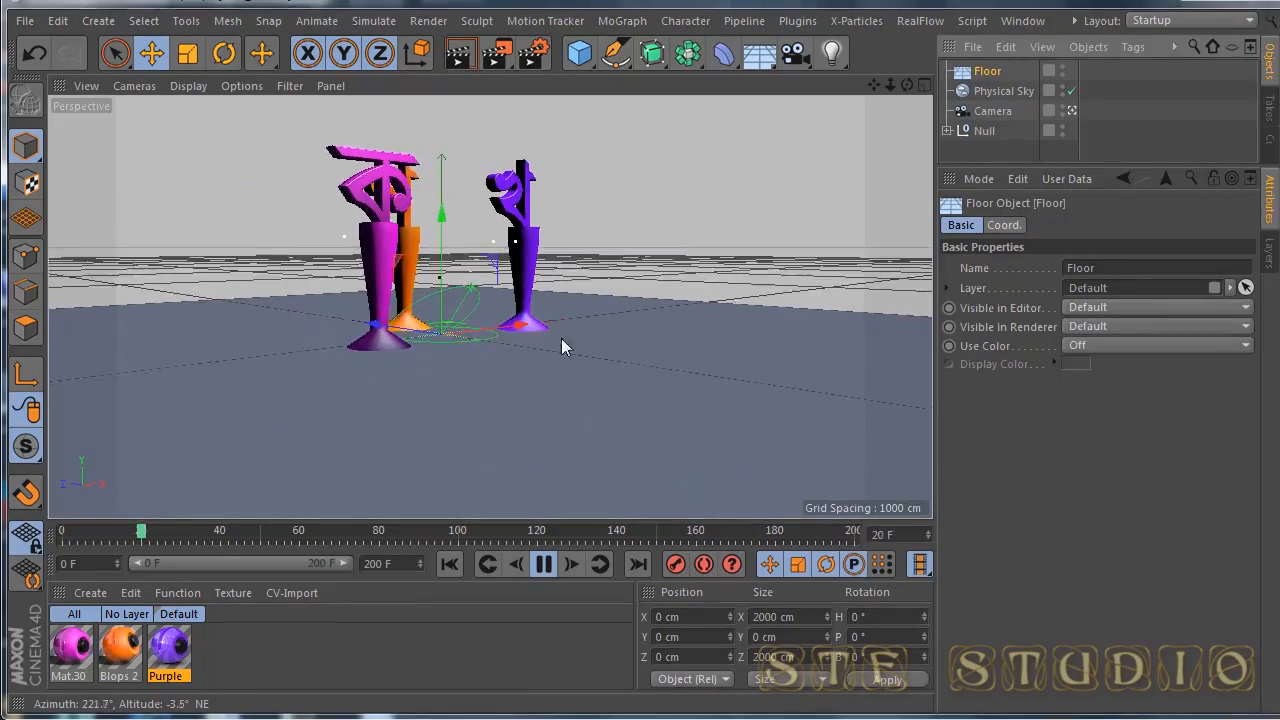
pyautogui.click(555, 567)
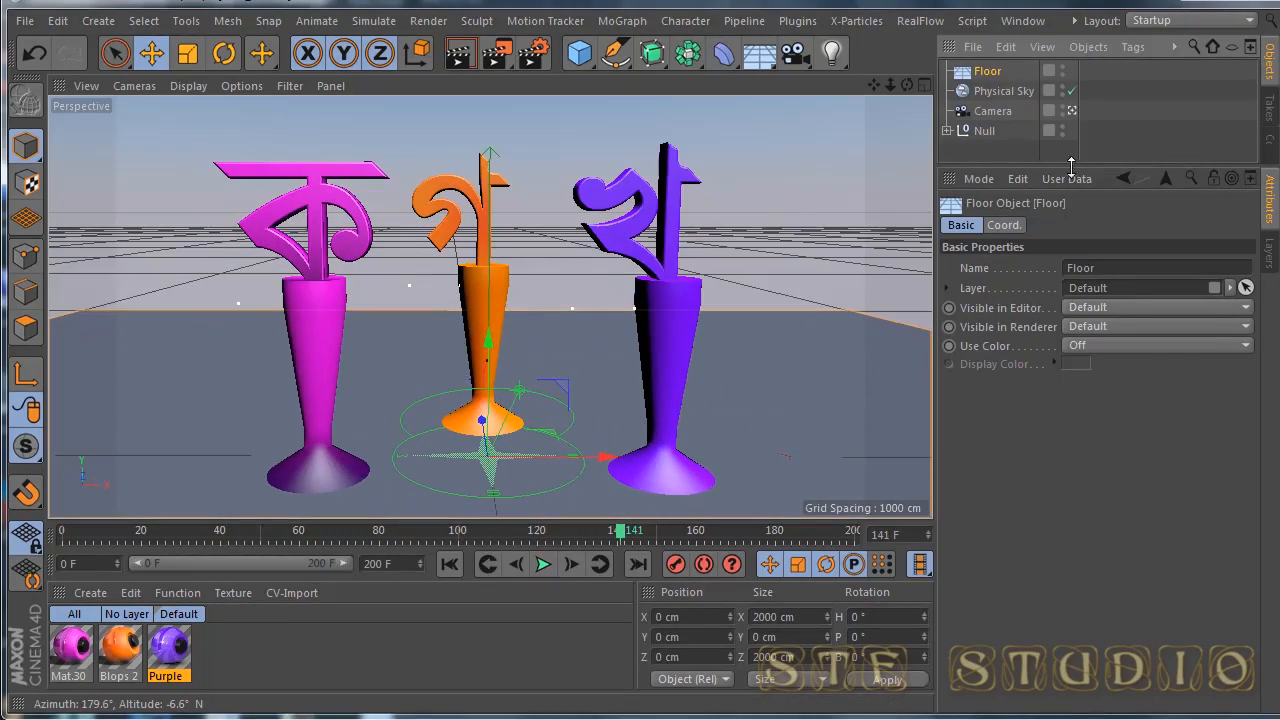
# Give the object list more height and delete the Floor object from the scene
pyautogui.moveTo(1080, 163); pyautogui.dragTo(1080, 249)
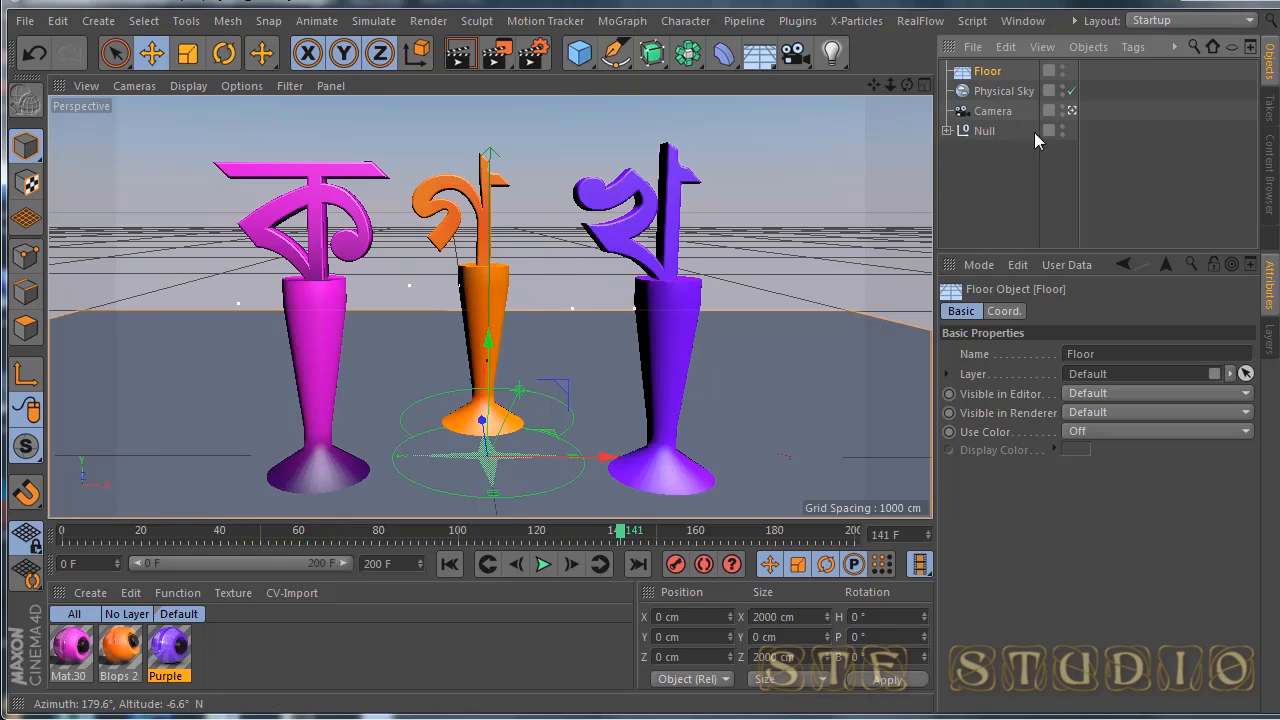
pyautogui.click(993, 113)
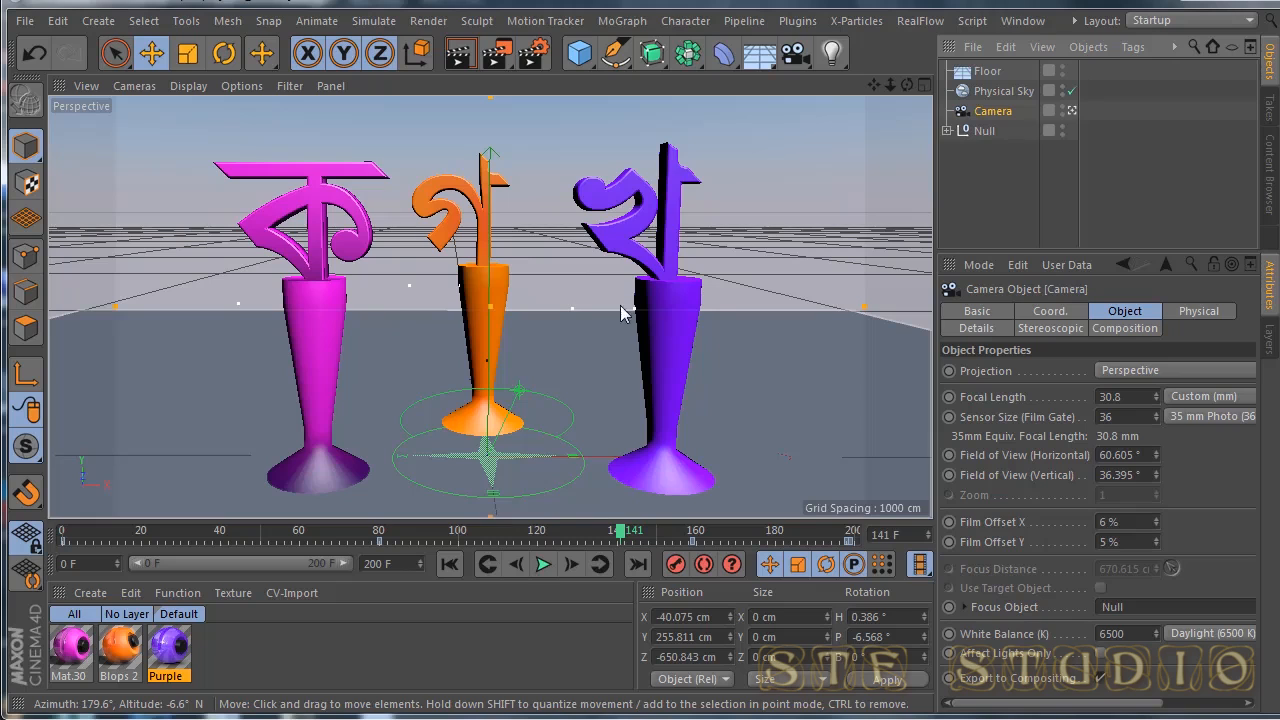
pyautogui.click(988, 73)
pyautogui.press('Delete')
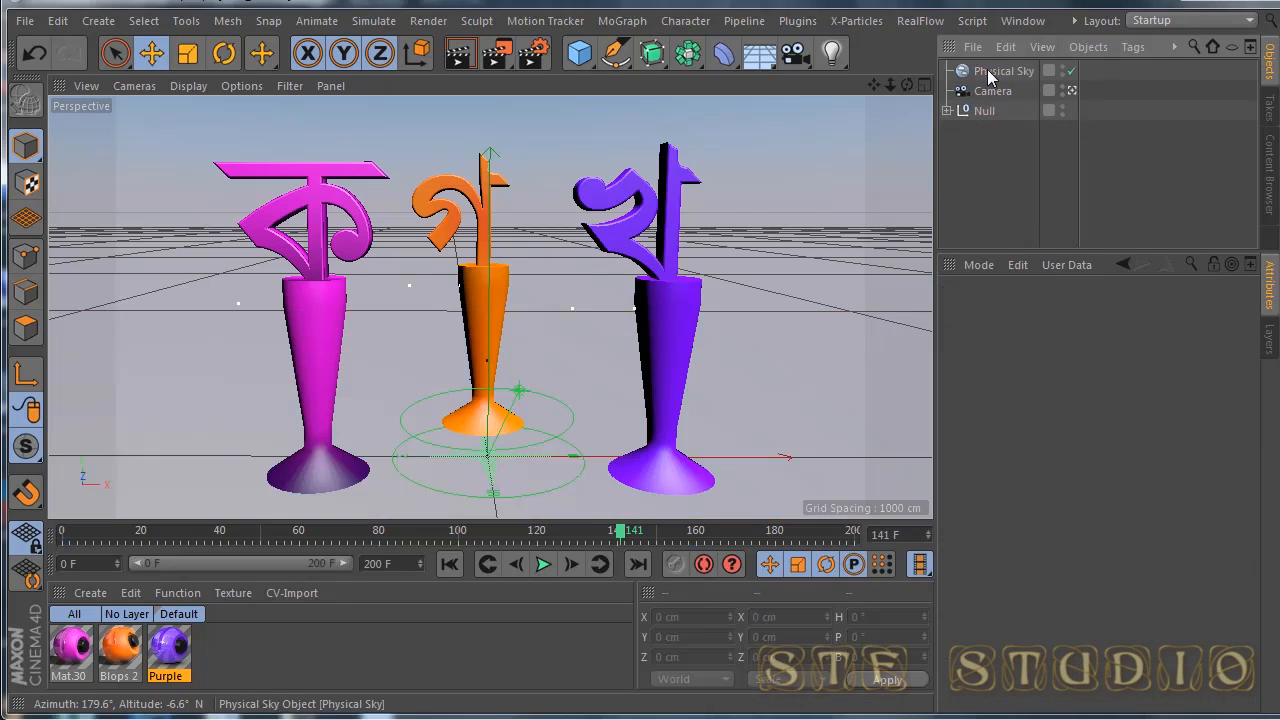
# Play the animation from the first frame, stop it at frame 159, and preview-render the view
pyautogui.click(449, 566)
pyautogui.click(988, 92)
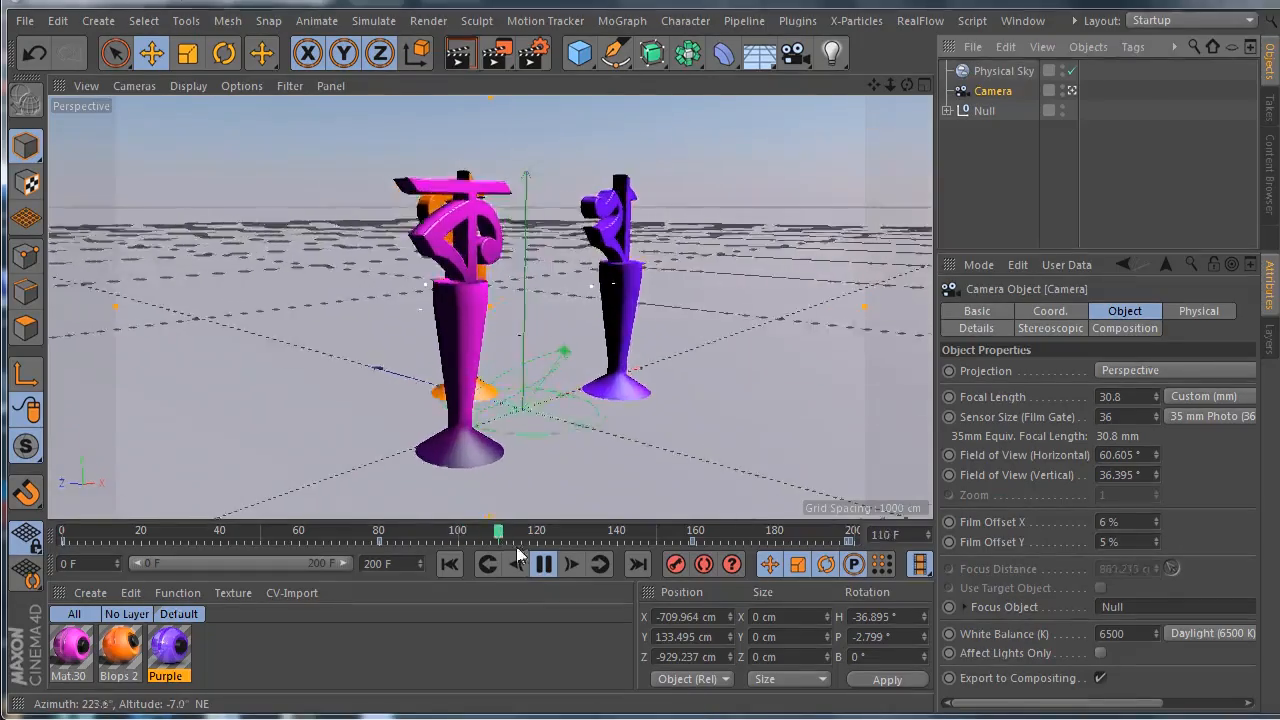
pyautogui.click(543, 565)
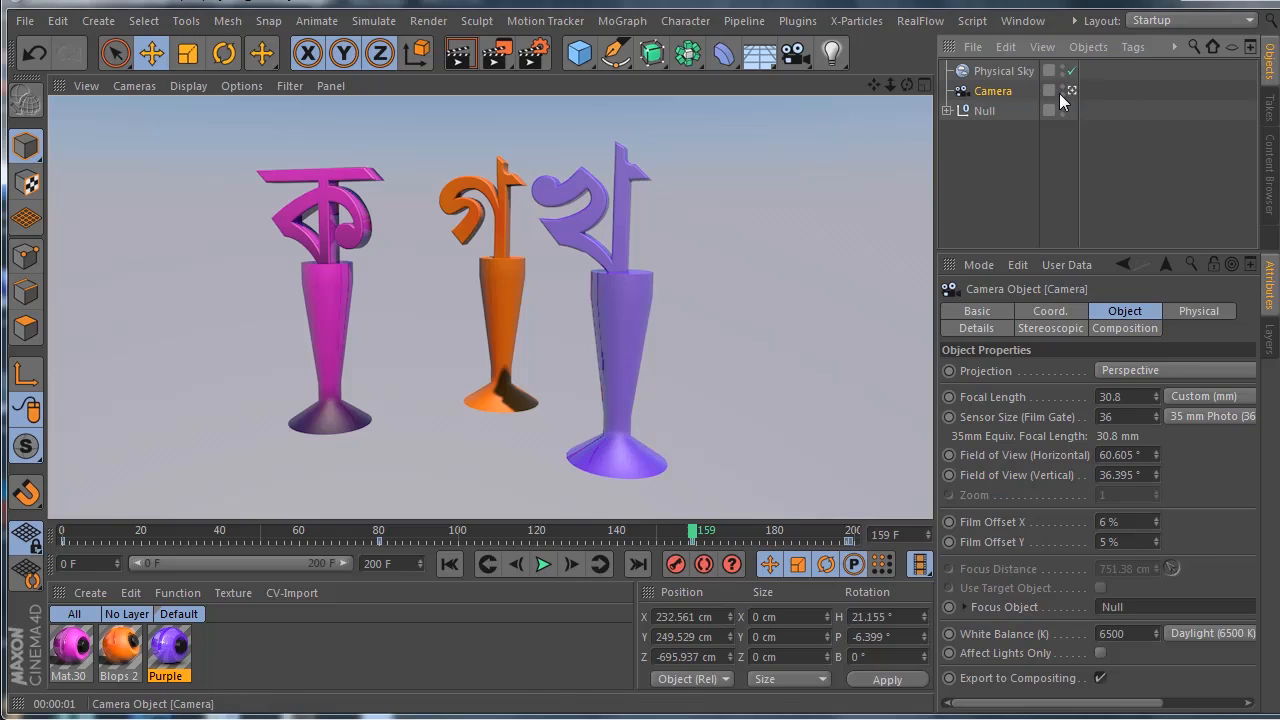
pyautogui.click(766, 240)
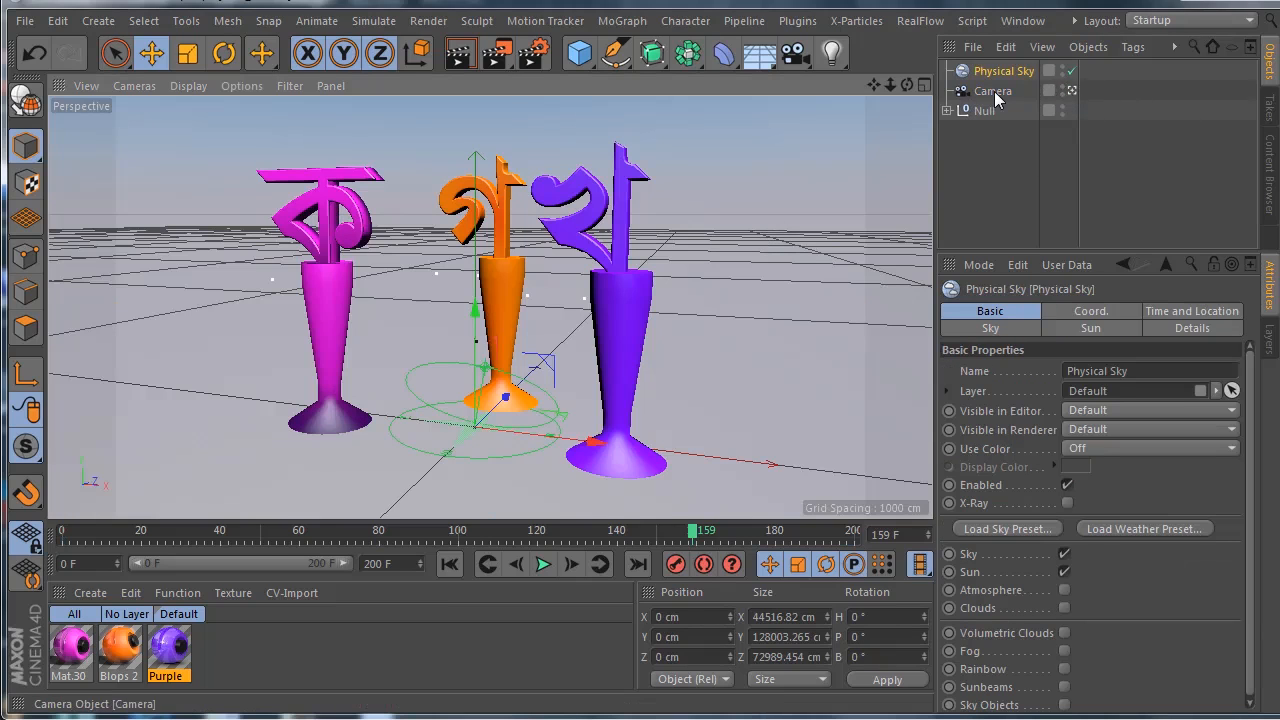
# Select the camera and scrub back and forth through the animation, ending at frame 198, to review its move
pyautogui.click(990, 92)
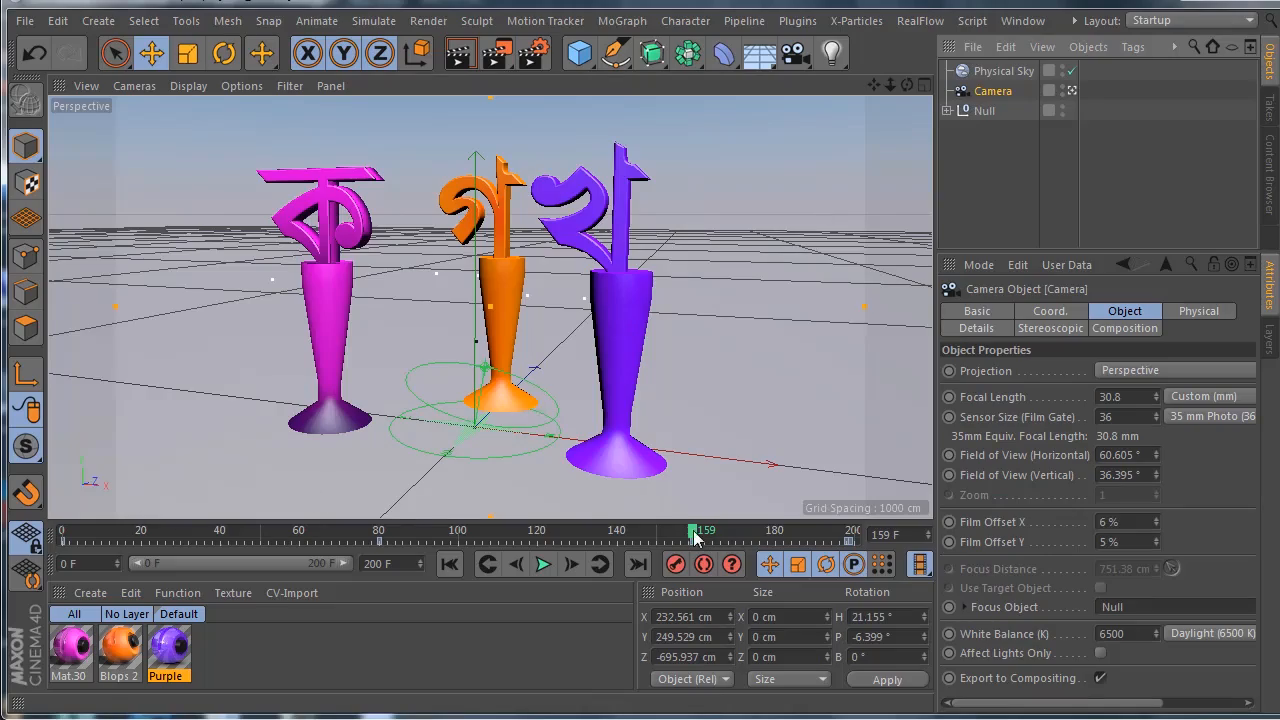
pyautogui.moveTo(695, 538); pyautogui.dragTo(763, 545)
pyautogui.moveTo(851, 535); pyautogui.dragTo(370, 533)
pyautogui.moveTo(475, 543); pyautogui.dragTo(657, 541)
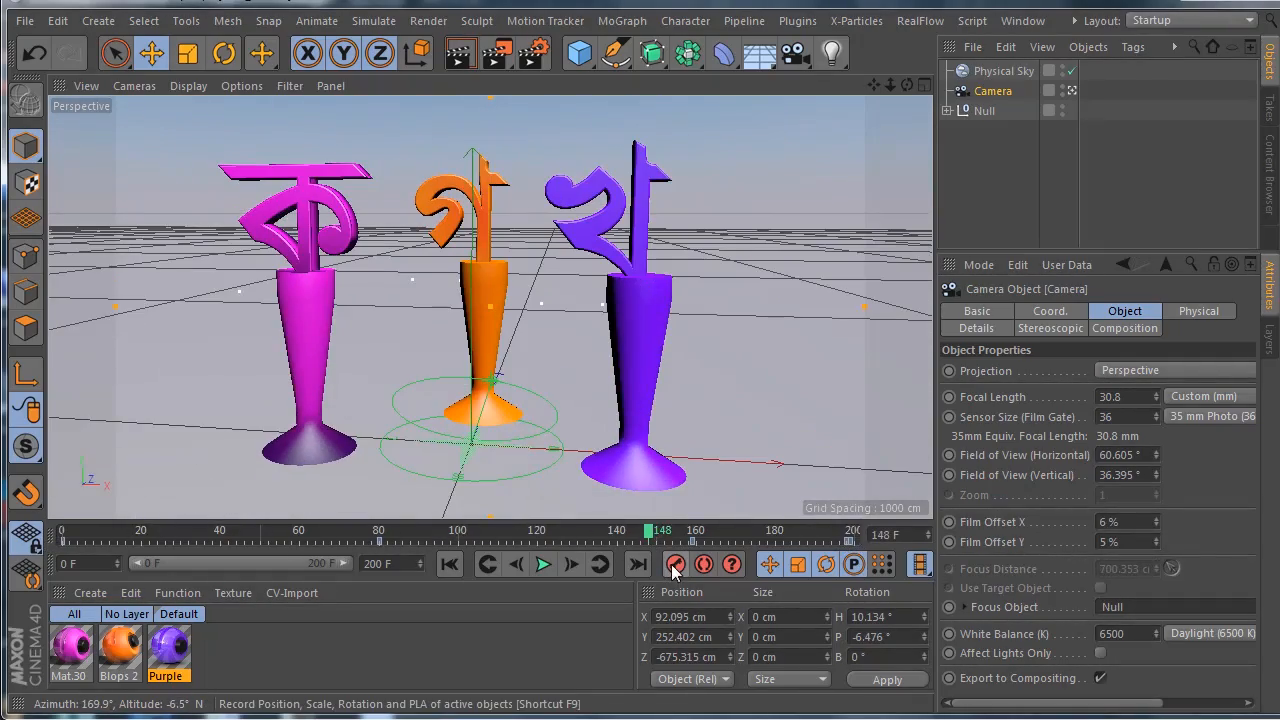
pyautogui.moveTo(648, 535); pyautogui.dragTo(849, 533)
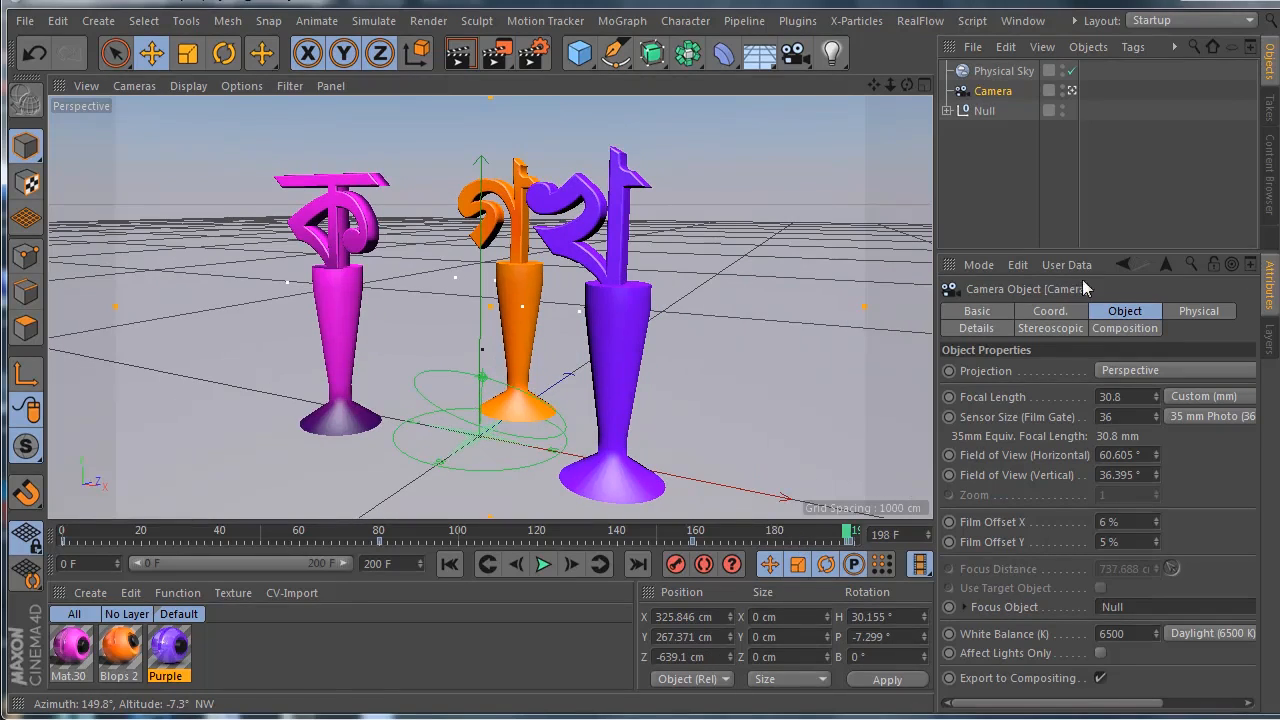
# Switch to the Animation layout and scrub along the camera's keyframes from frame 0 to 104 and back
pyautogui.click(1249, 21)
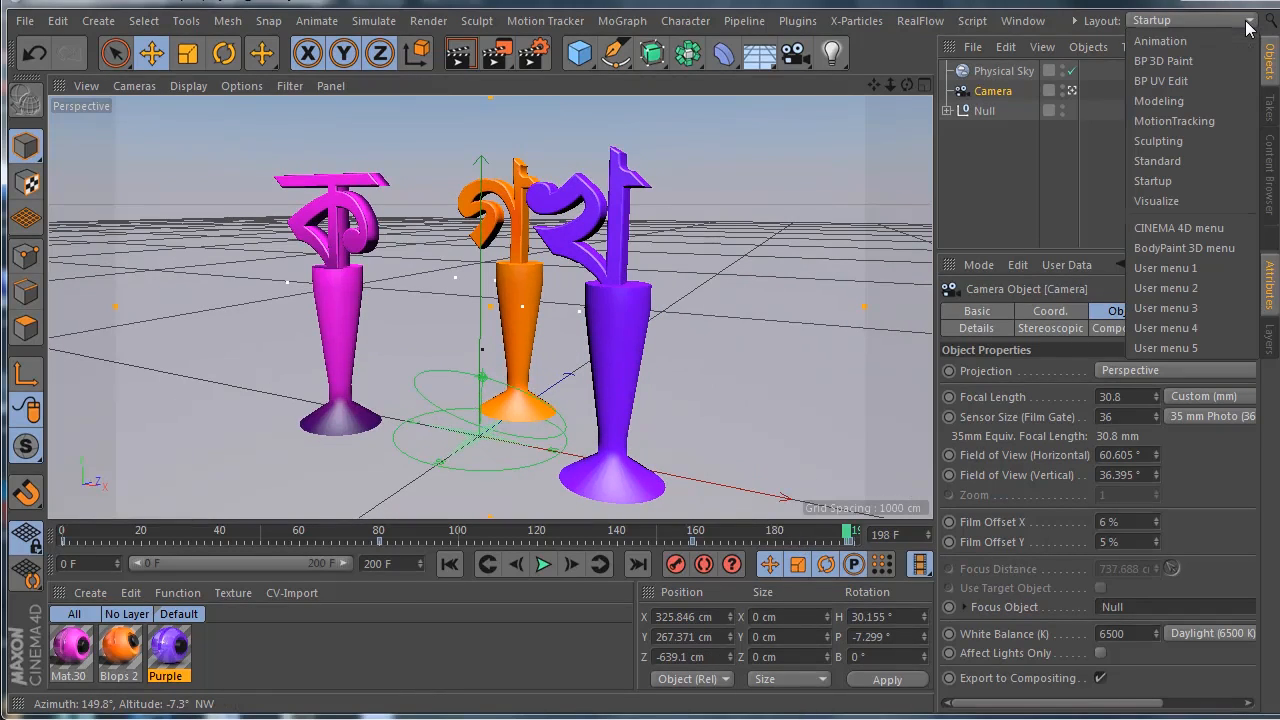
pyautogui.click(1176, 40)
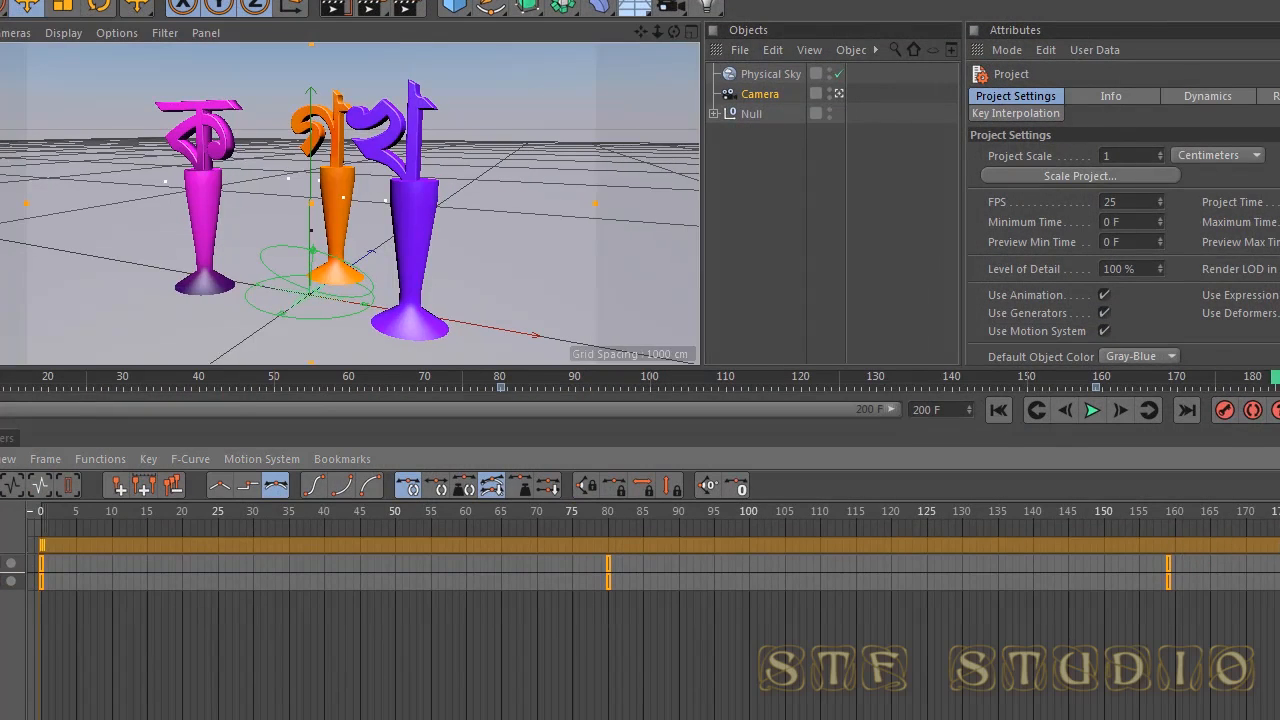
pyautogui.moveTo(1270, 553); pyautogui.dragTo(40, 570)
pyautogui.click(41, 568)
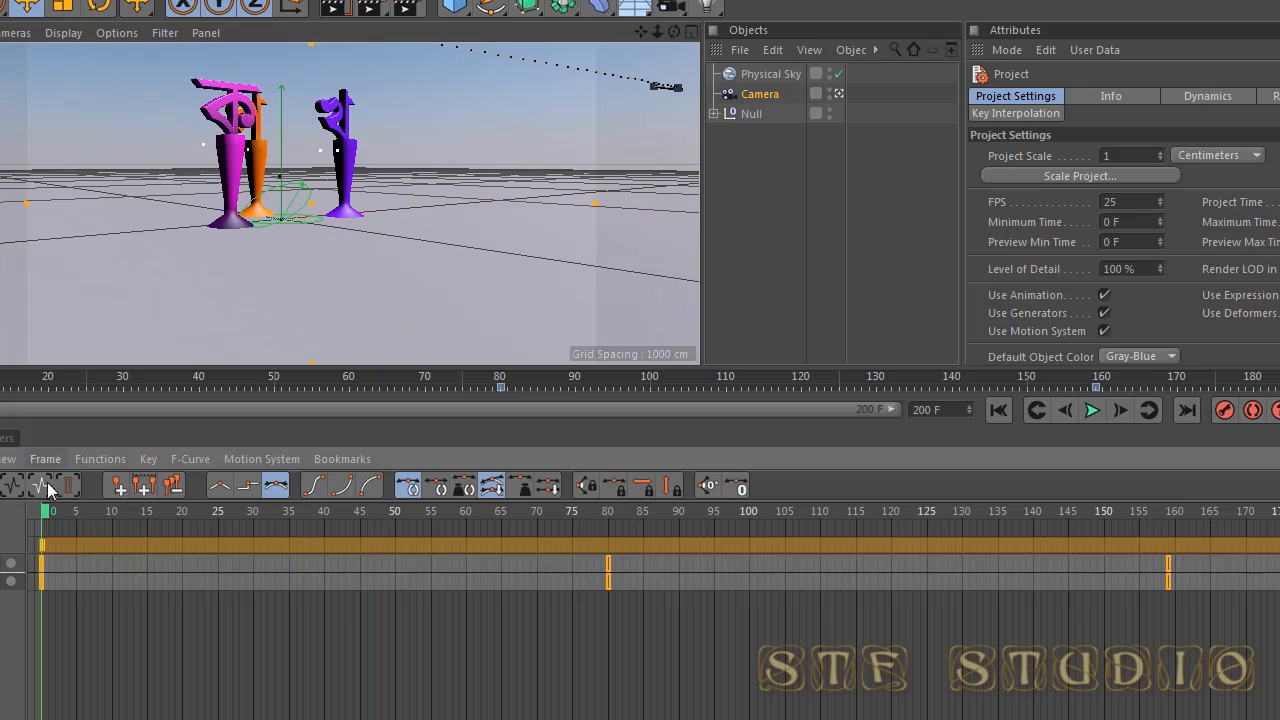
pyautogui.moveTo(48, 513); pyautogui.dragTo(782, 505)
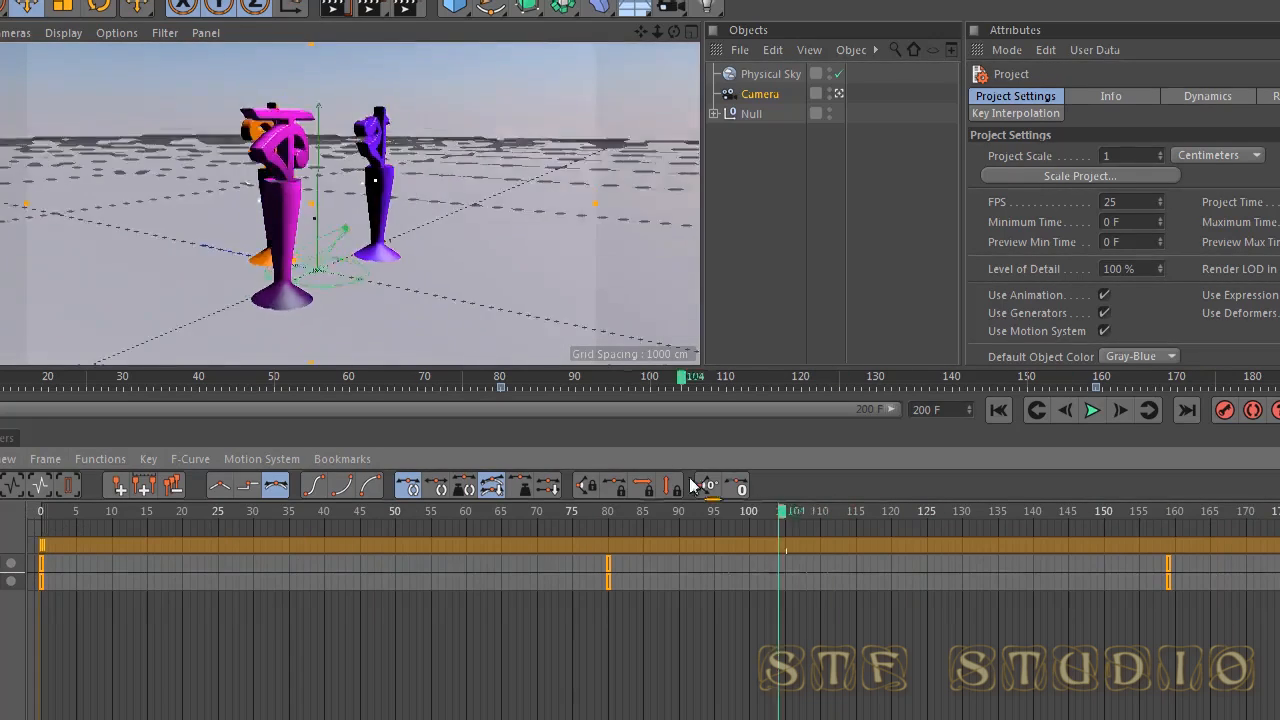
pyautogui.moveTo(693, 485); pyautogui.dragTo(18, 483)
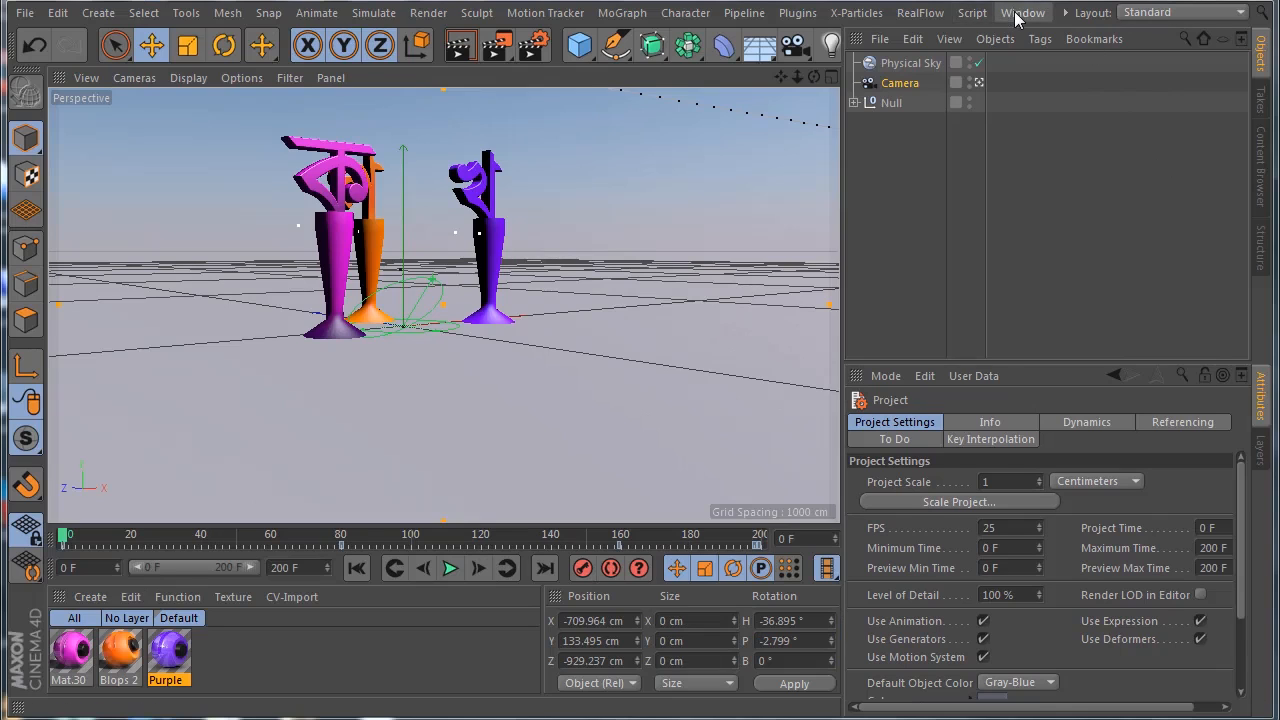
# Open the F-Curve timeline for the camera and enlarge it while keeping the vases in view
pyautogui.click(1017, 14)
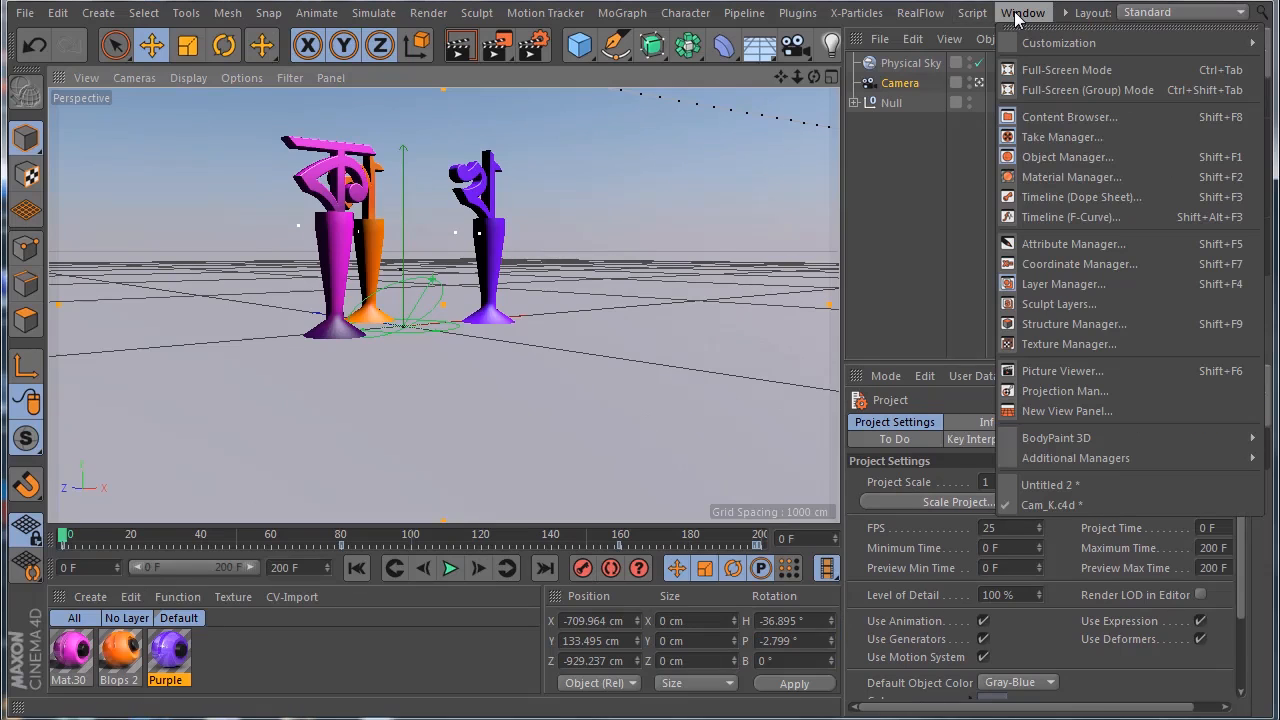
pyautogui.click(1091, 217)
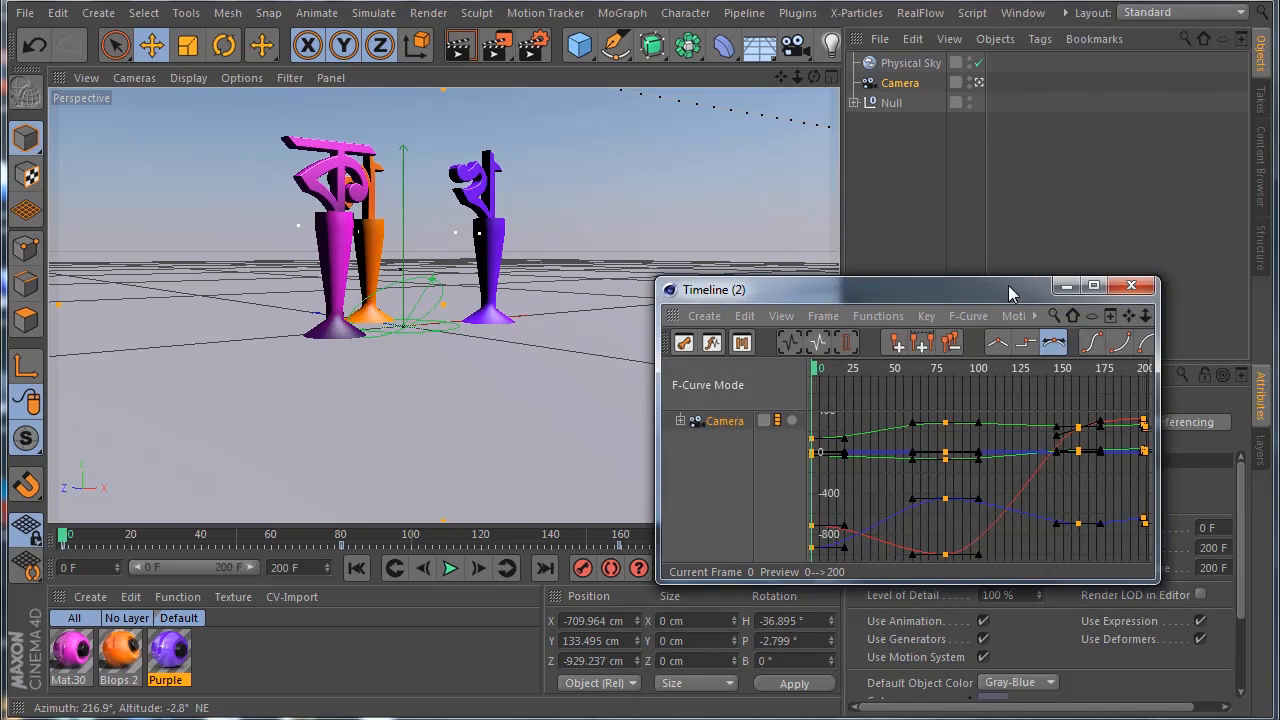
pyautogui.moveTo(1008, 289); pyautogui.dragTo(791, 188)
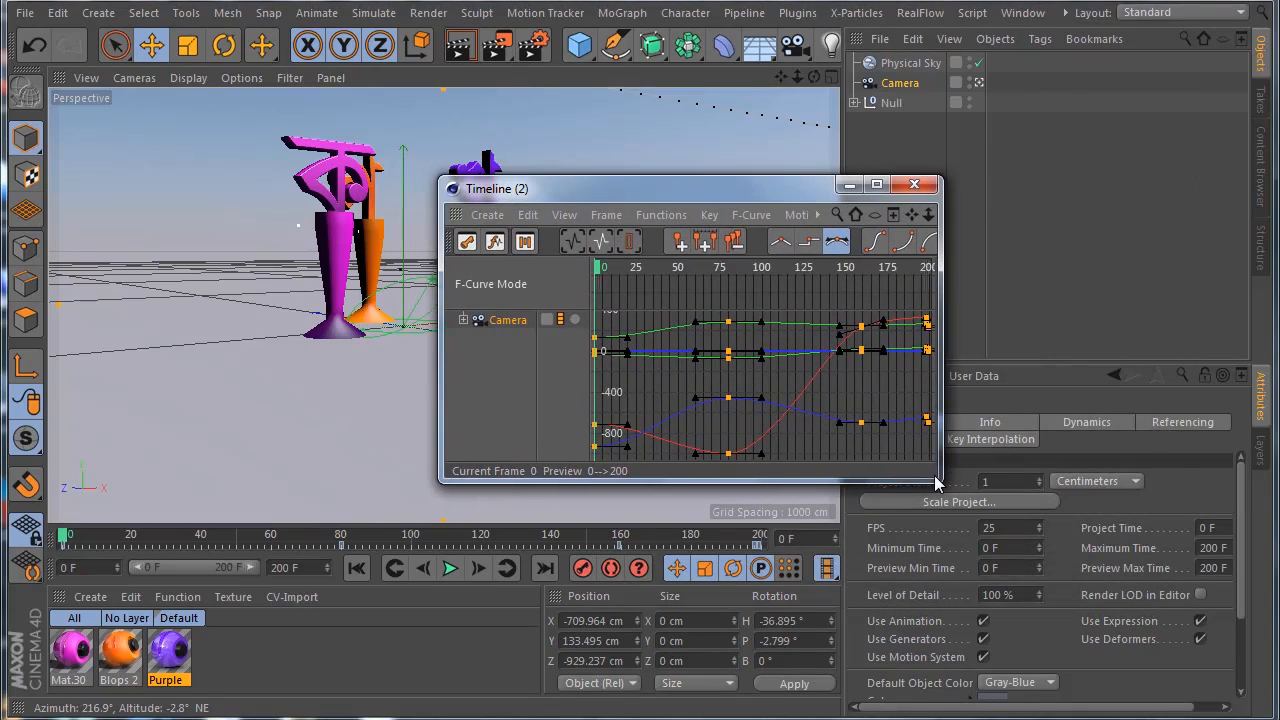
pyautogui.moveTo(940, 482); pyautogui.dragTo(1278, 662)
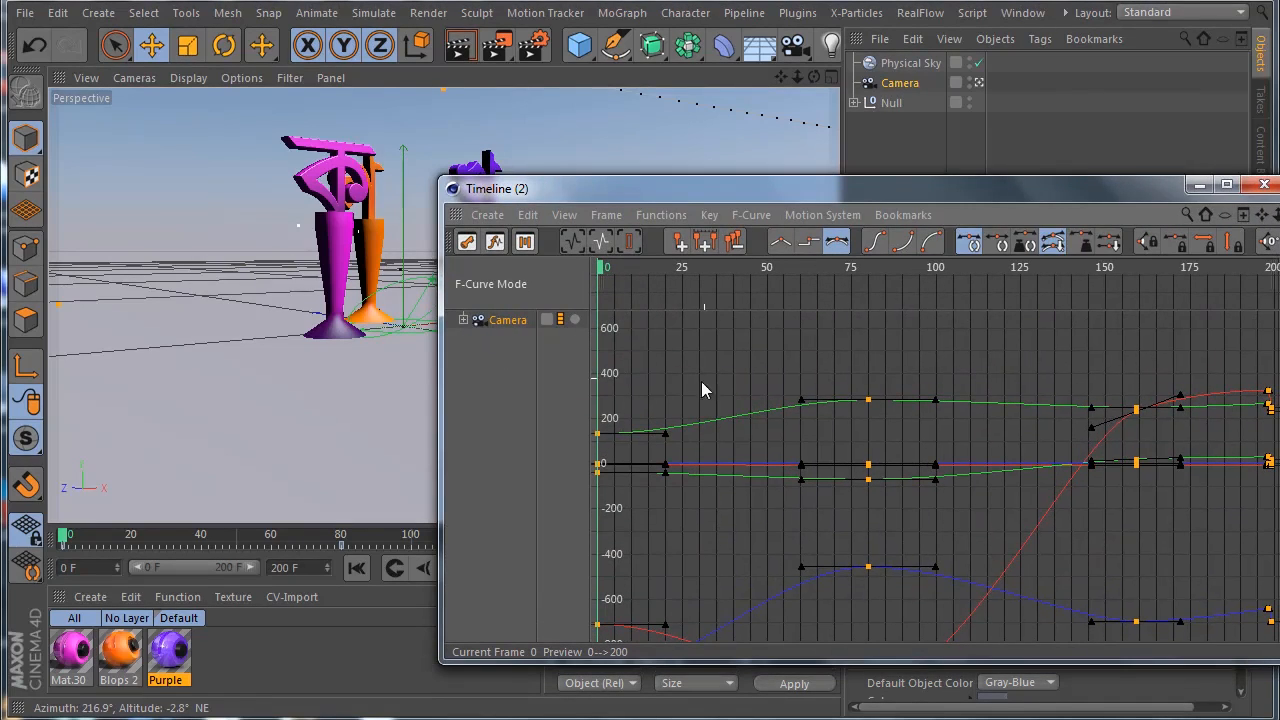
pyautogui.moveTo(778, 194); pyautogui.dragTo(844, 206)
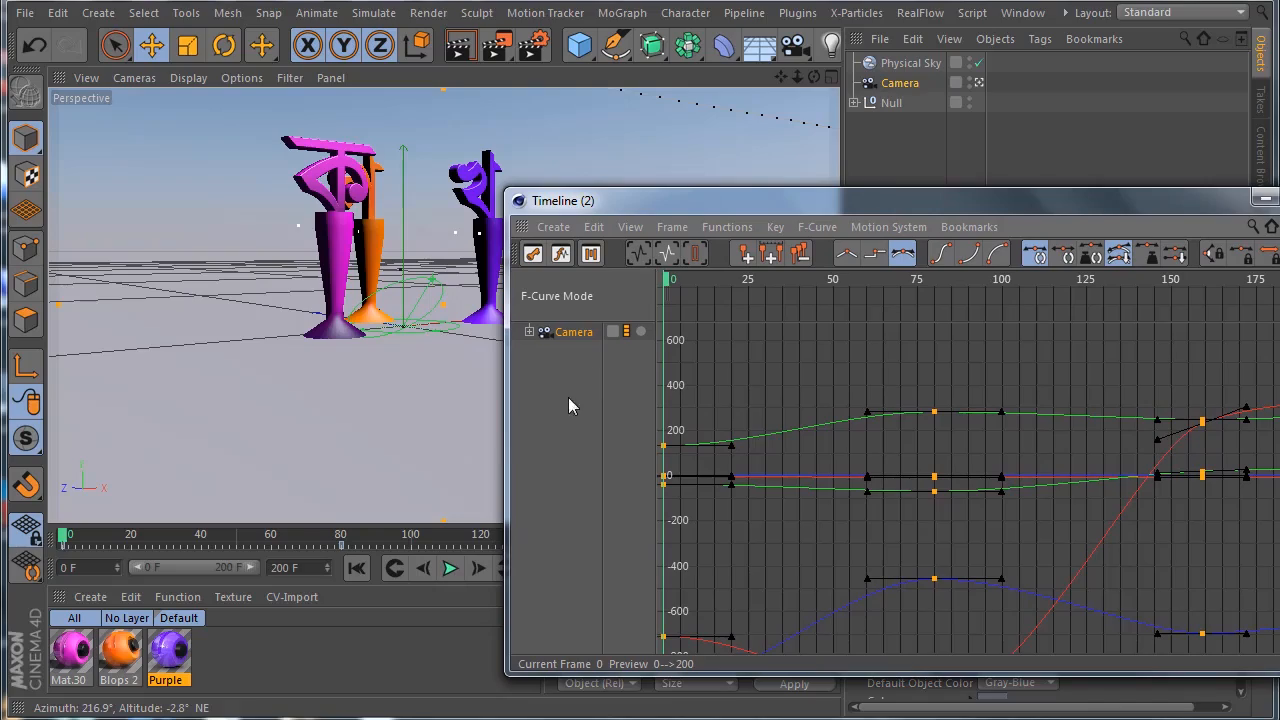
# Shorten the tangents of the camera's F-Curve keys while the animation plays, and close the timeline
pyautogui.click(450, 567)
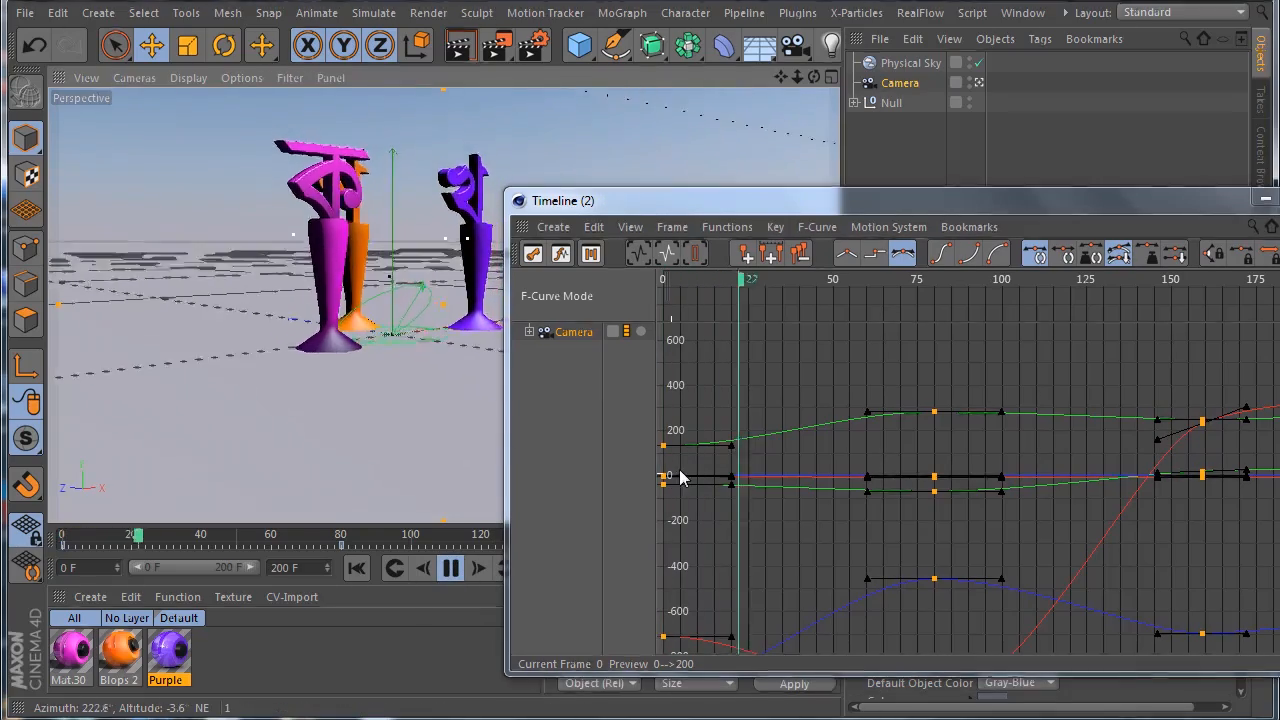
pyautogui.moveTo(1131, 205); pyautogui.dragTo(1164, 216)
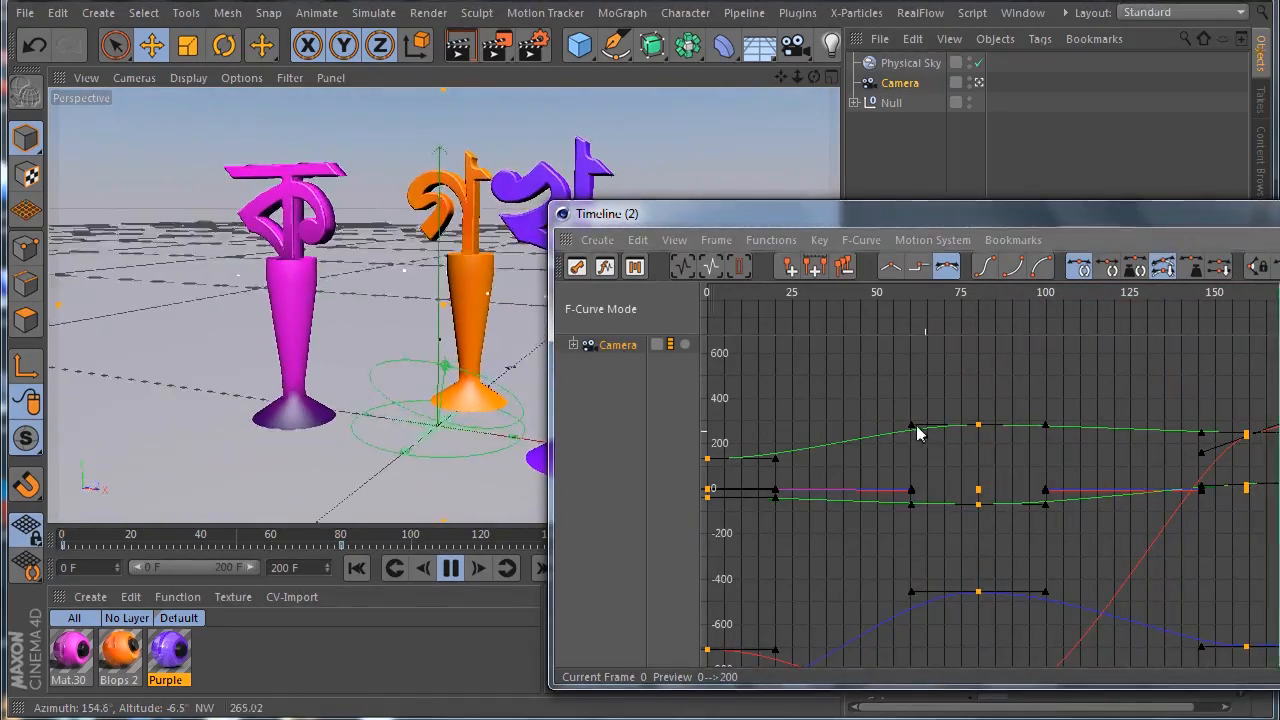
pyautogui.moveTo(910, 430)
pyautogui.mouseDown()
pyautogui.moveTo(931, 417)
pyautogui.moveTo(931, 449)
pyautogui.moveTo(923, 386)
pyautogui.moveTo(931, 437)
pyautogui.mouseUp()
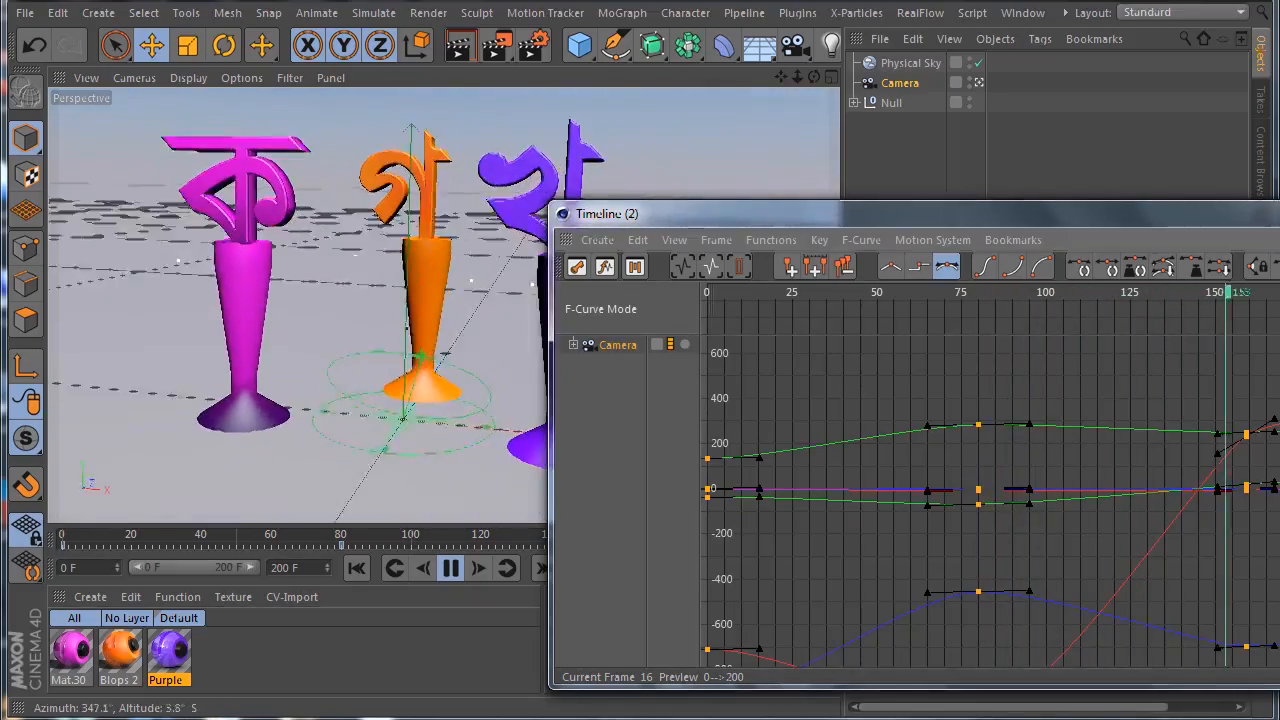
pyautogui.click(1279, 213)
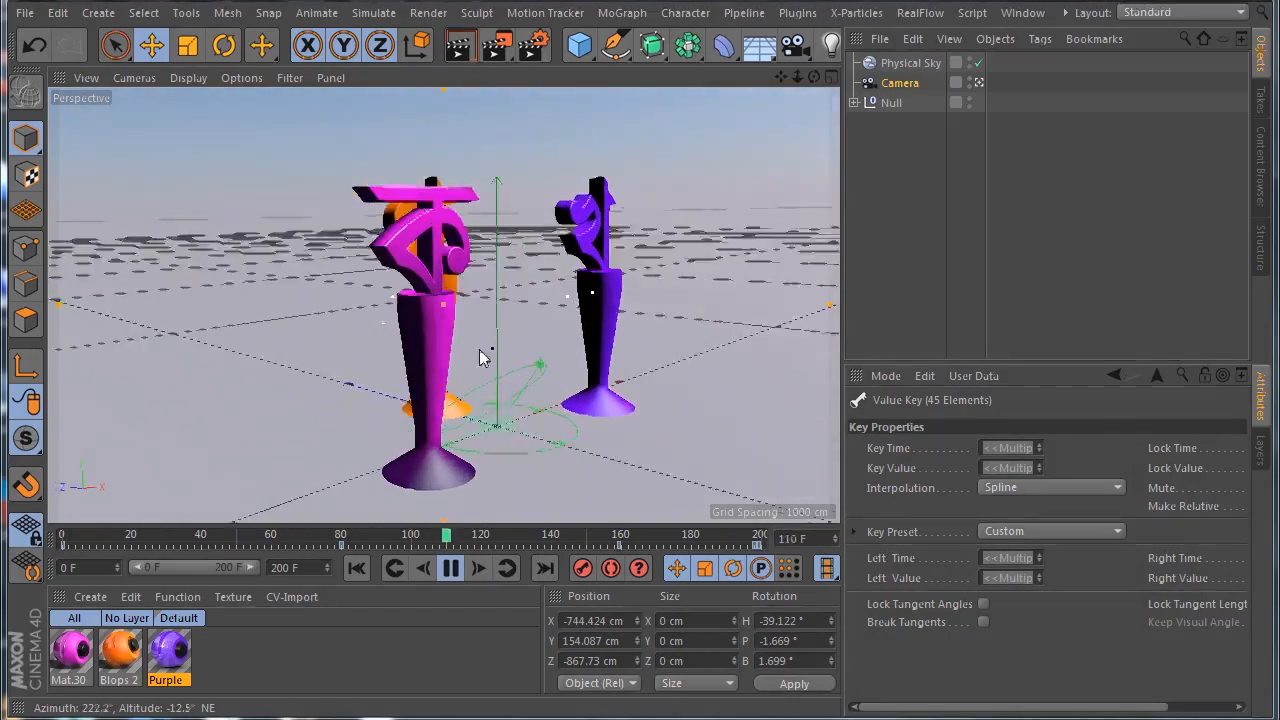
# Open the Dope Sheet timeline, examine the camera's keyframes during playback, and close it
pyautogui.click(1020, 13)
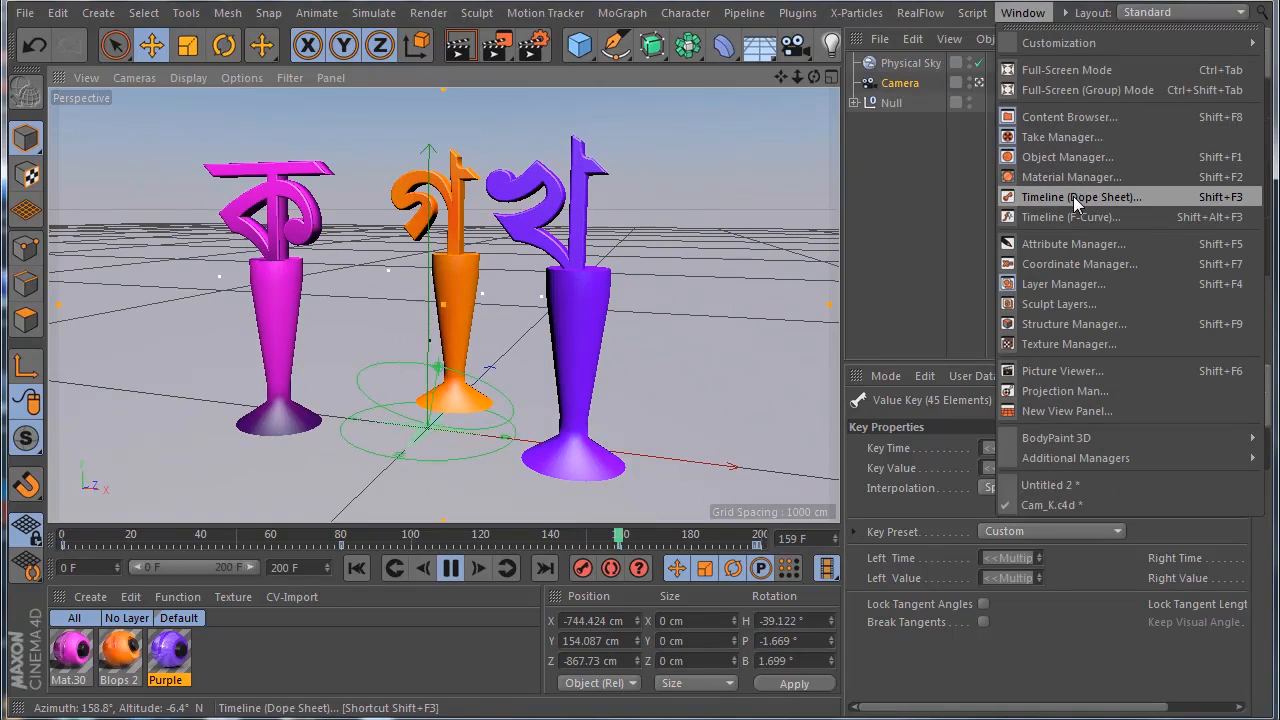
pyautogui.click(1103, 197)
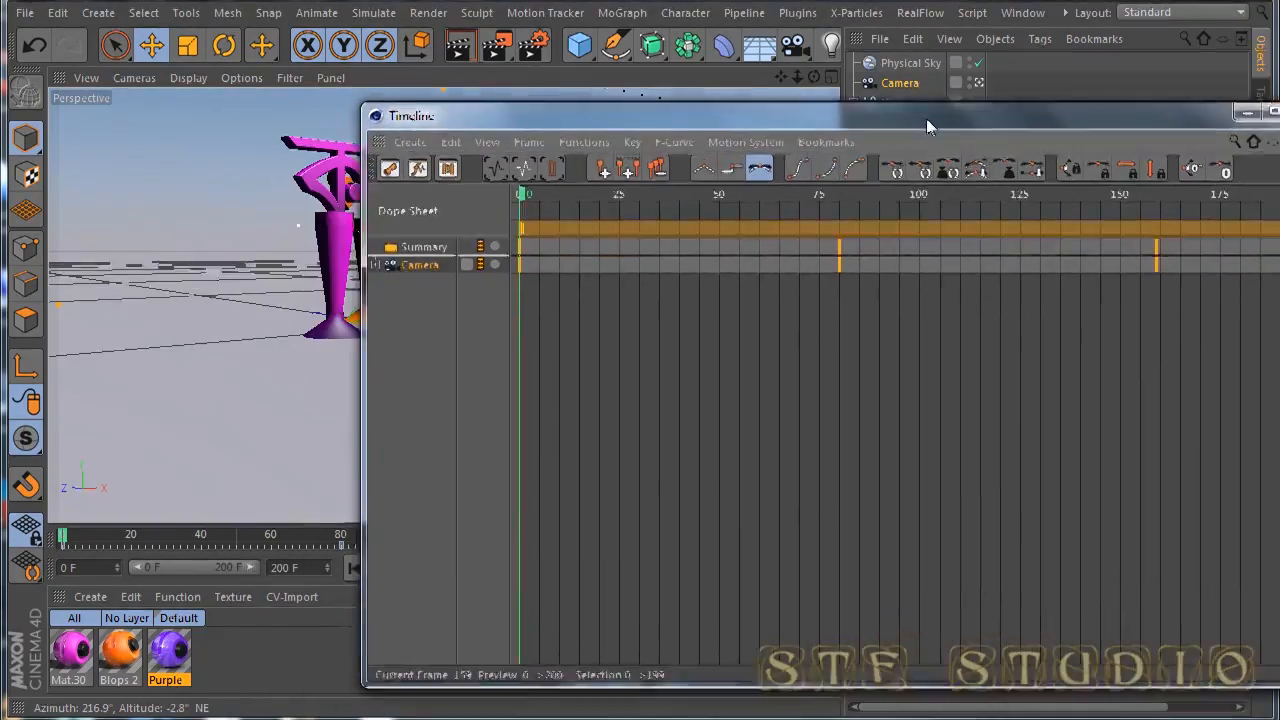
pyautogui.moveTo(926, 118); pyautogui.dragTo(955, 118)
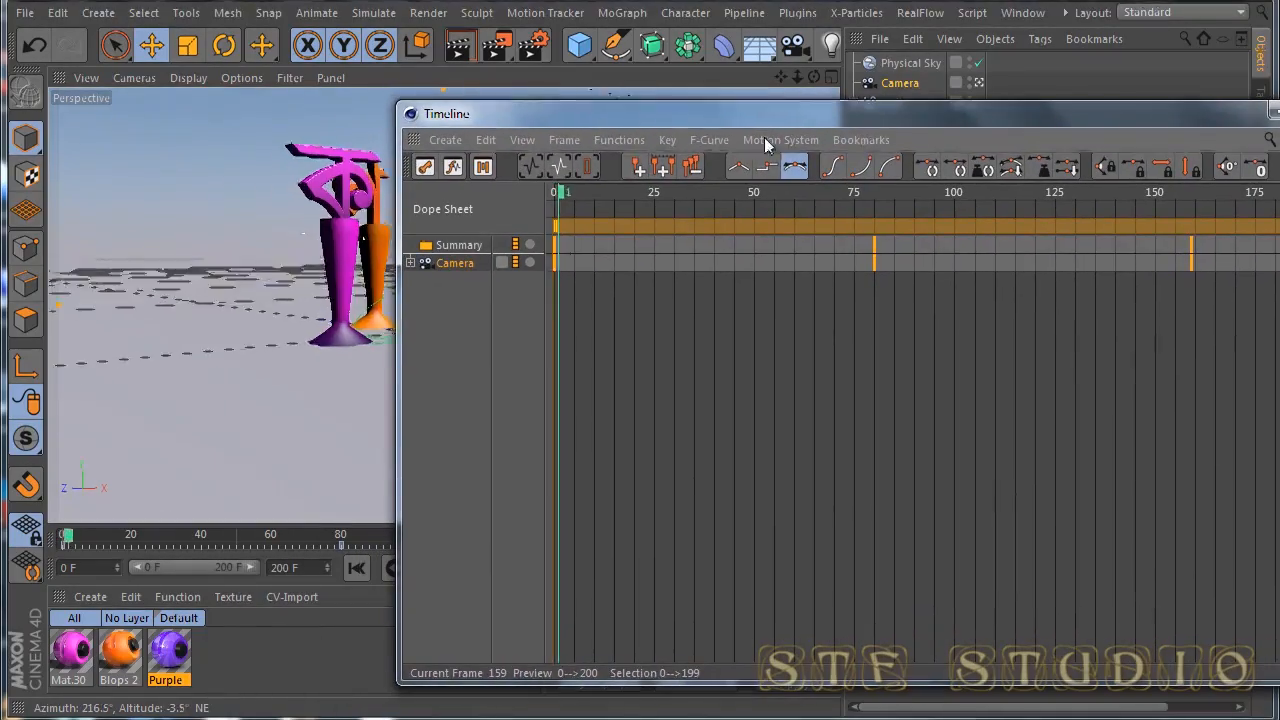
pyautogui.moveTo(399, 105); pyautogui.dragTo(572, 309)
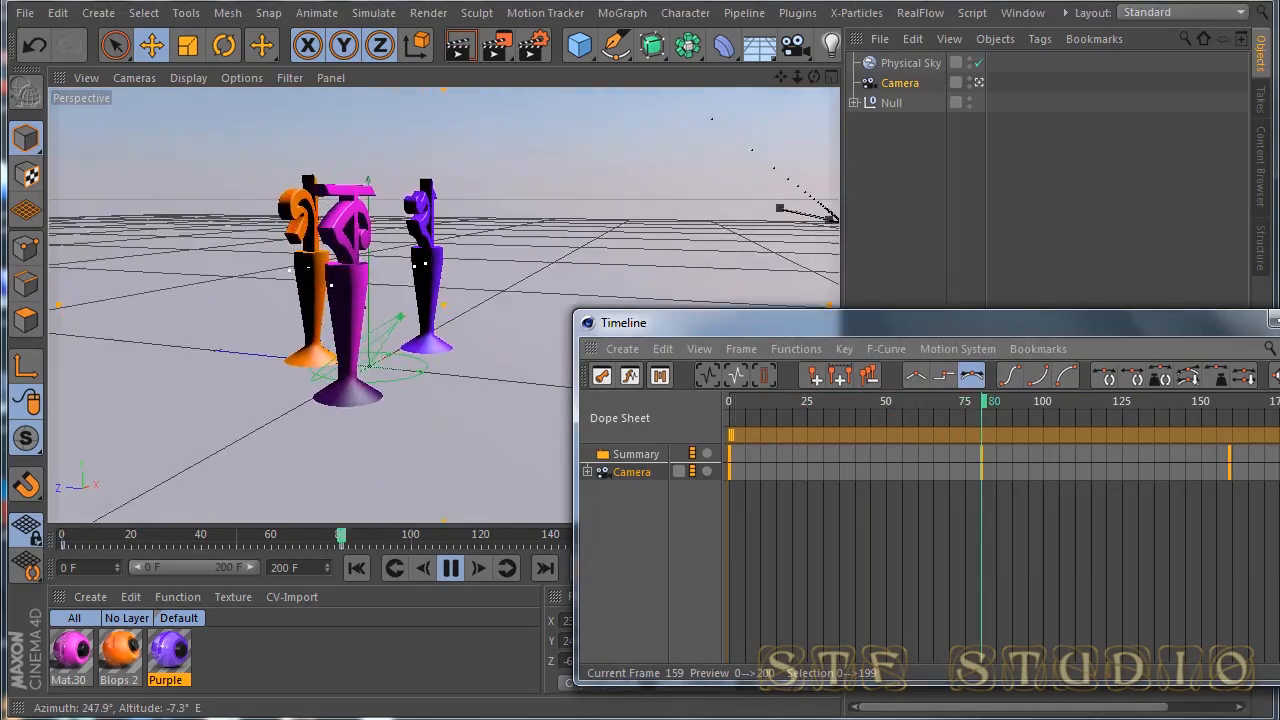
pyautogui.click(989, 313)
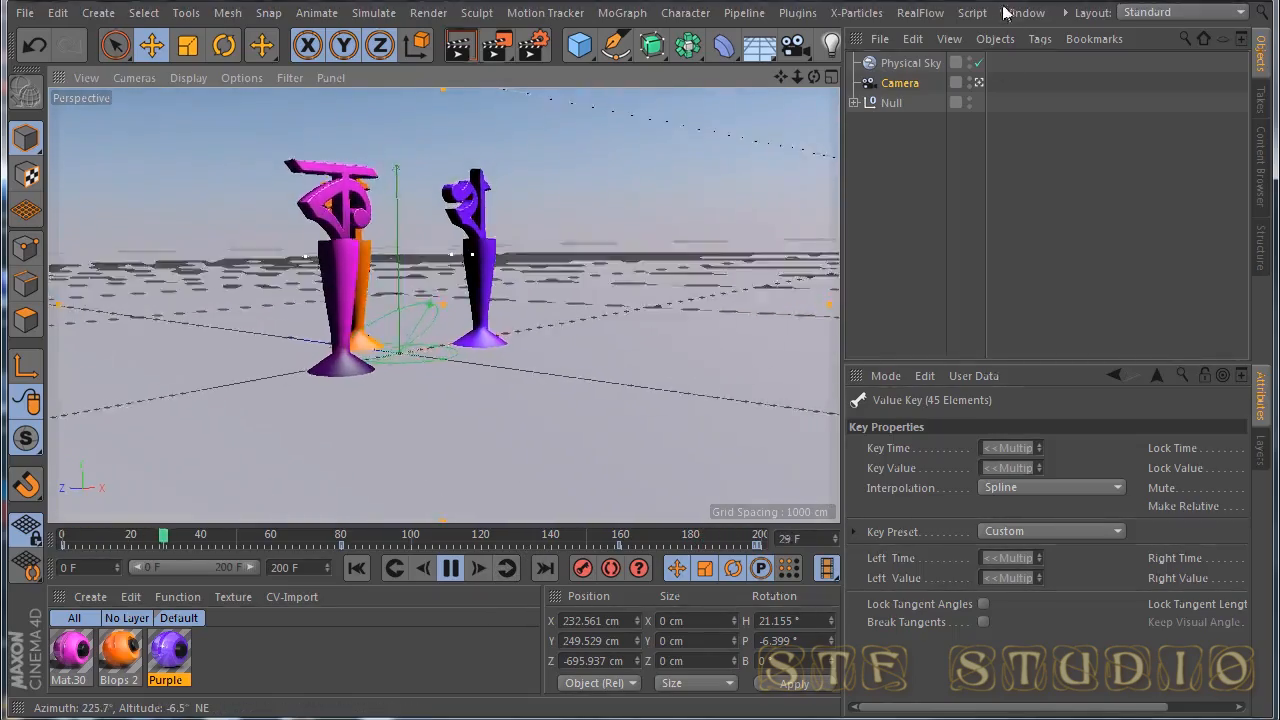
# View the playing camera and its path from outside, and return to looking through the camera
pyautogui.click(900, 84)
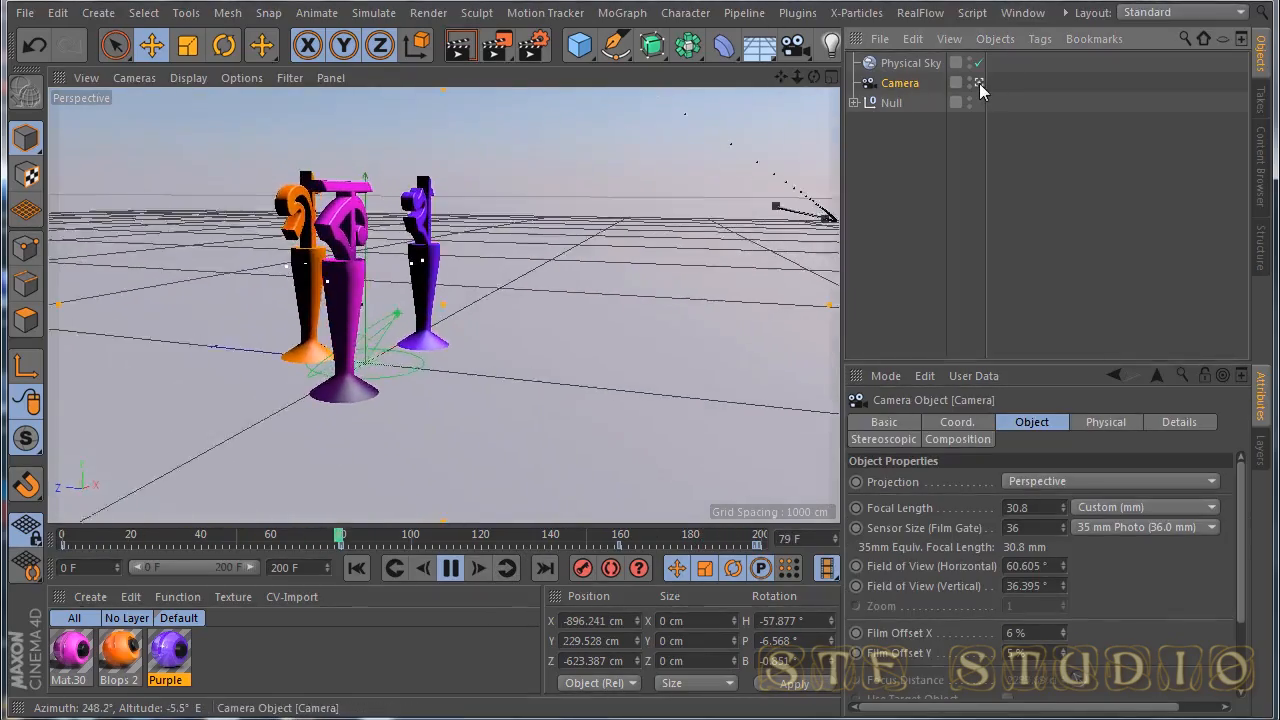
pyautogui.click(979, 83)
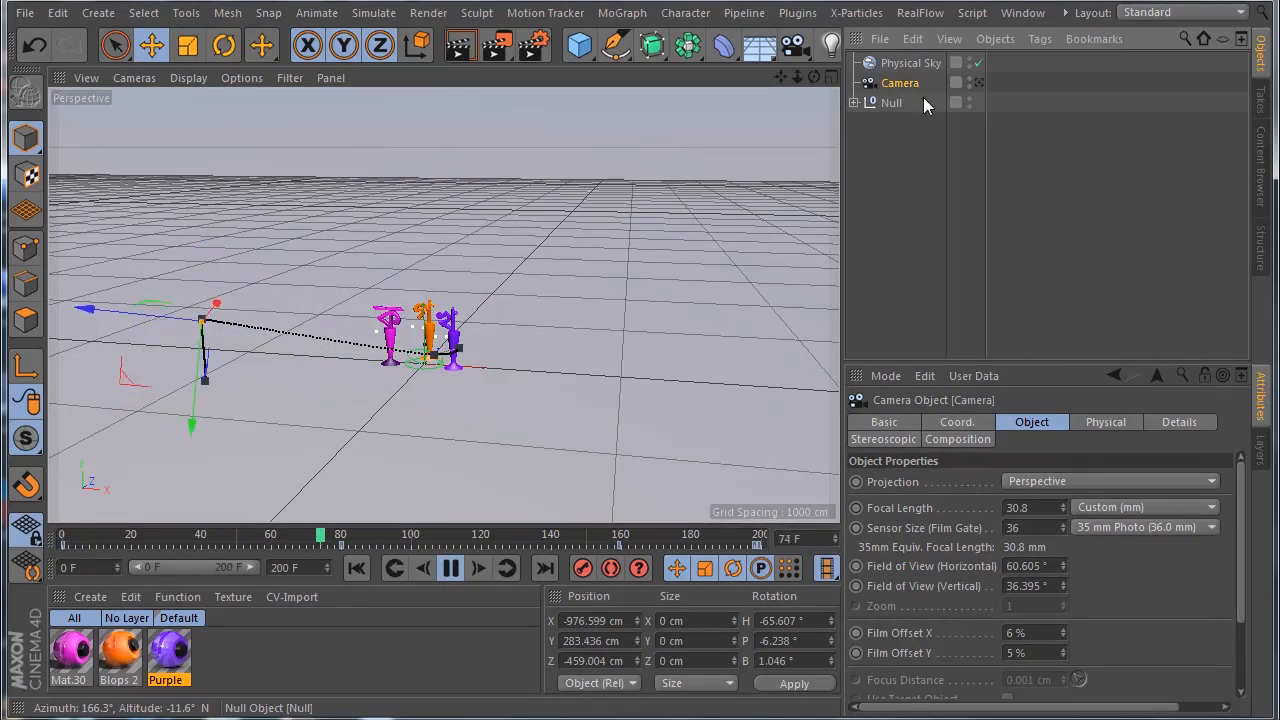
pyautogui.click(978, 81)
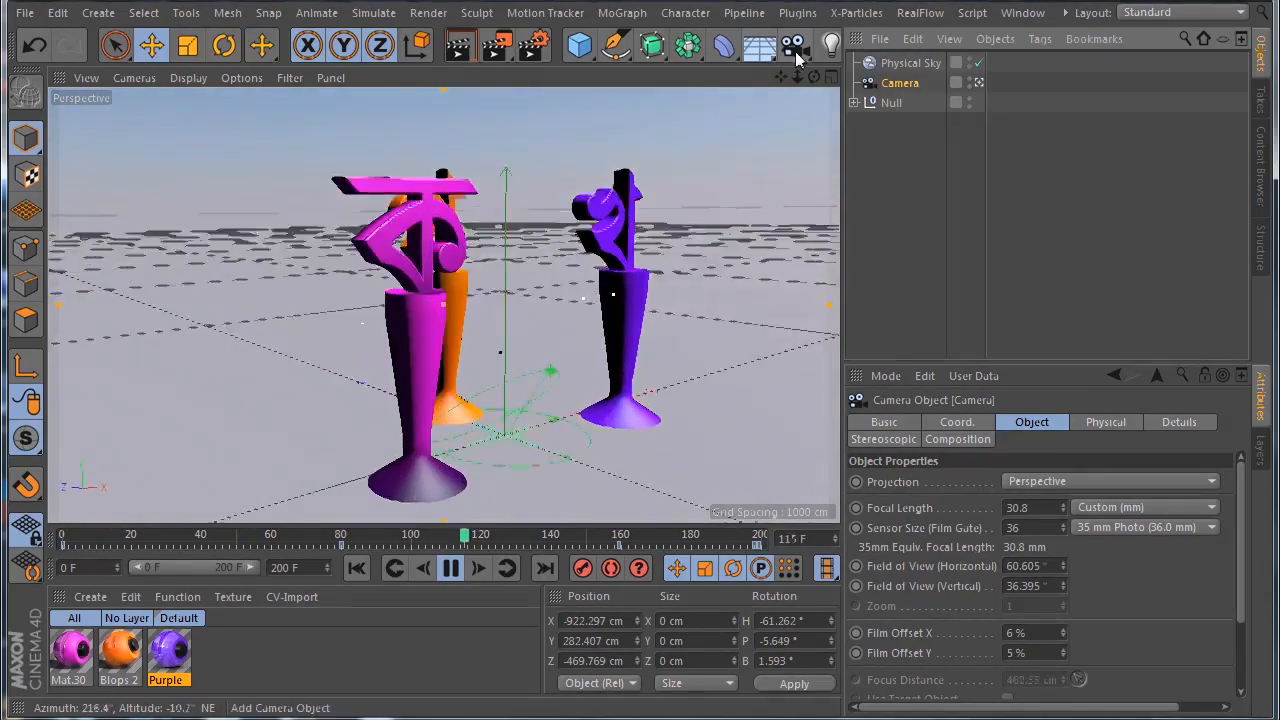
pyautogui.click(800, 60)
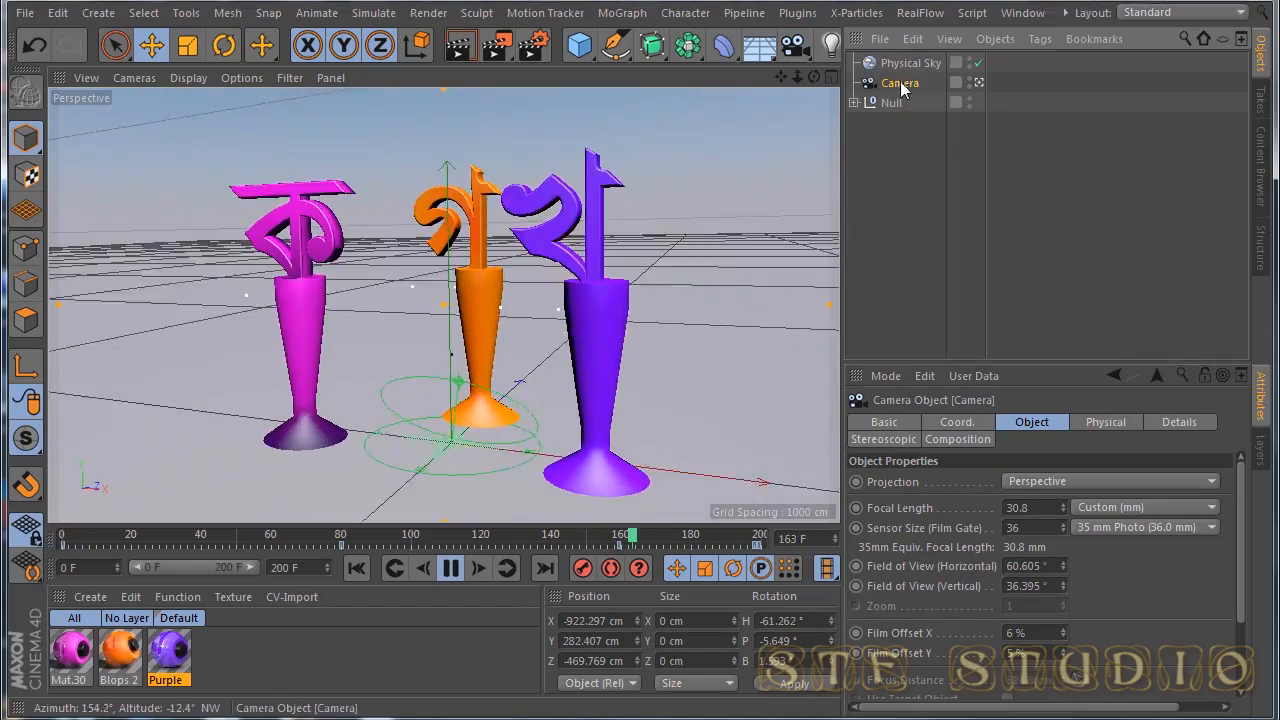
pyautogui.click(795, 50)
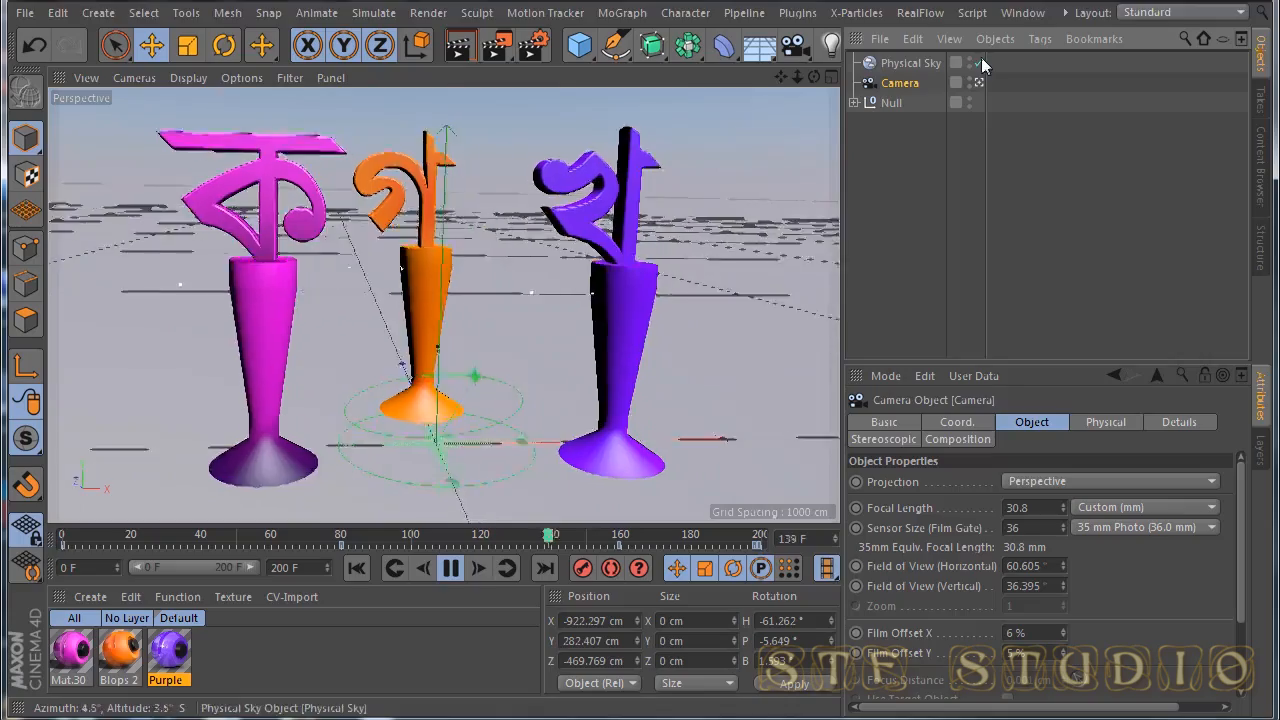
# Delete the Physical Sky object and expand the Null to list the vase objects
pyautogui.click(926, 63)
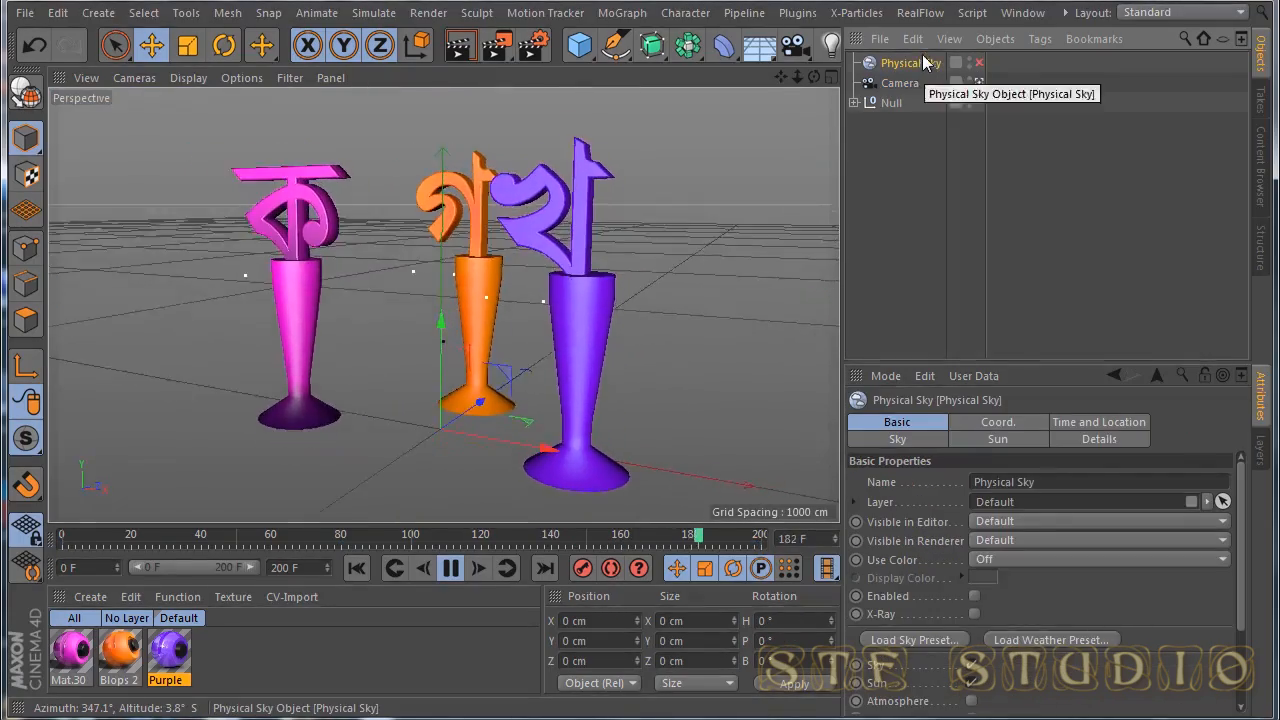
pyautogui.press('Delete')
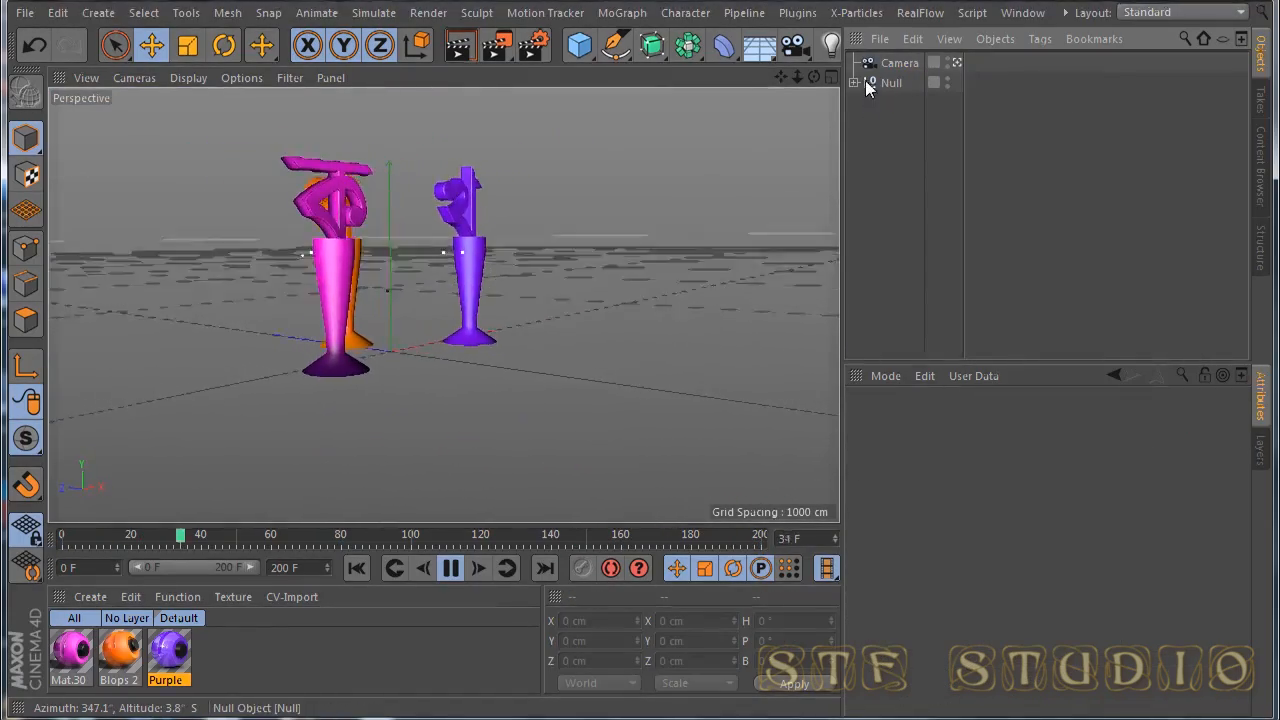
pyautogui.click(855, 82)
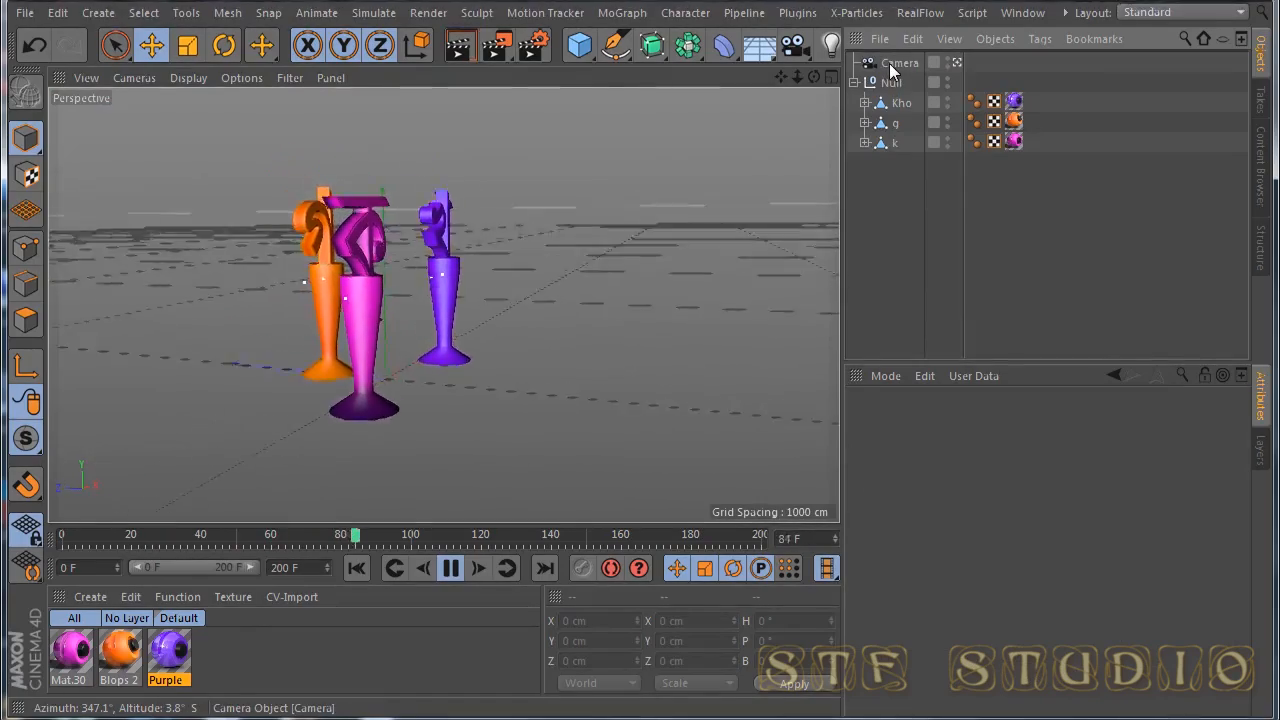